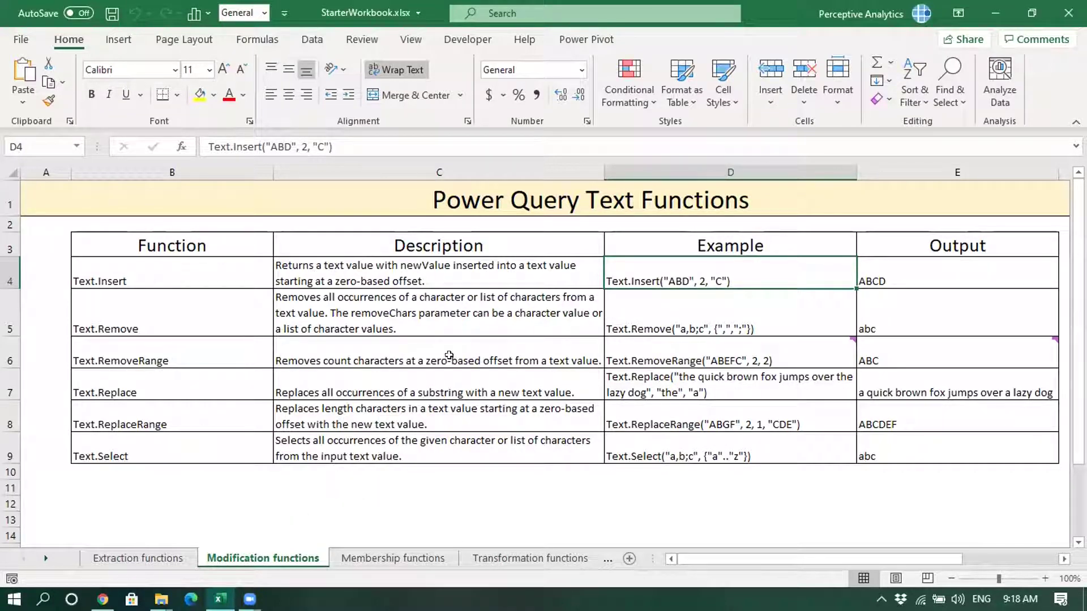
Step: Review the extraction functions reference sheet and its practice table, starting from the Text.At row
left_click(270, 518)
left_click(168, 558)
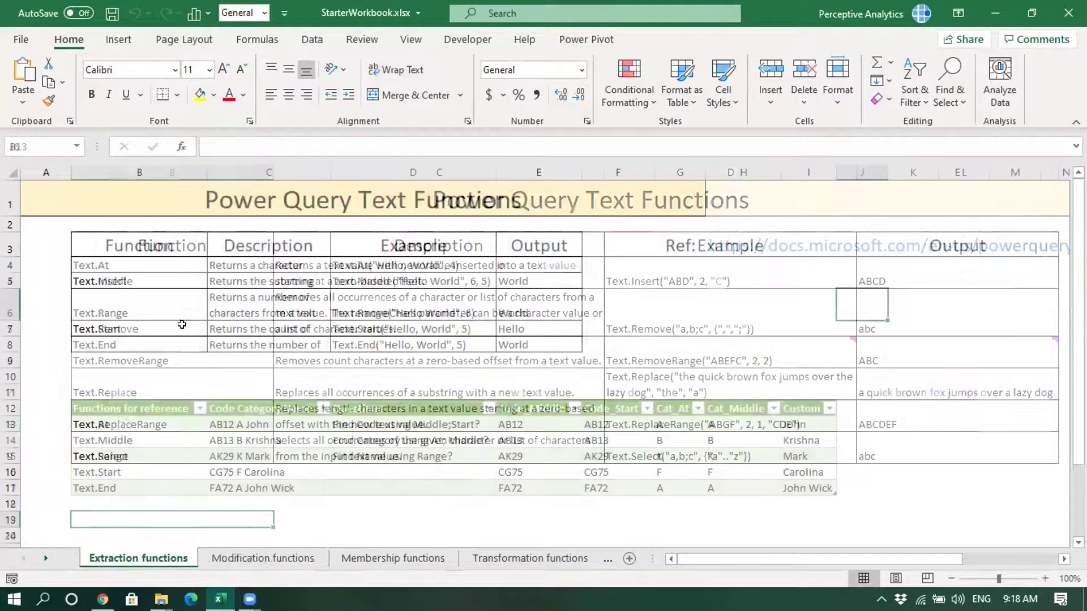
left_click(126, 431)
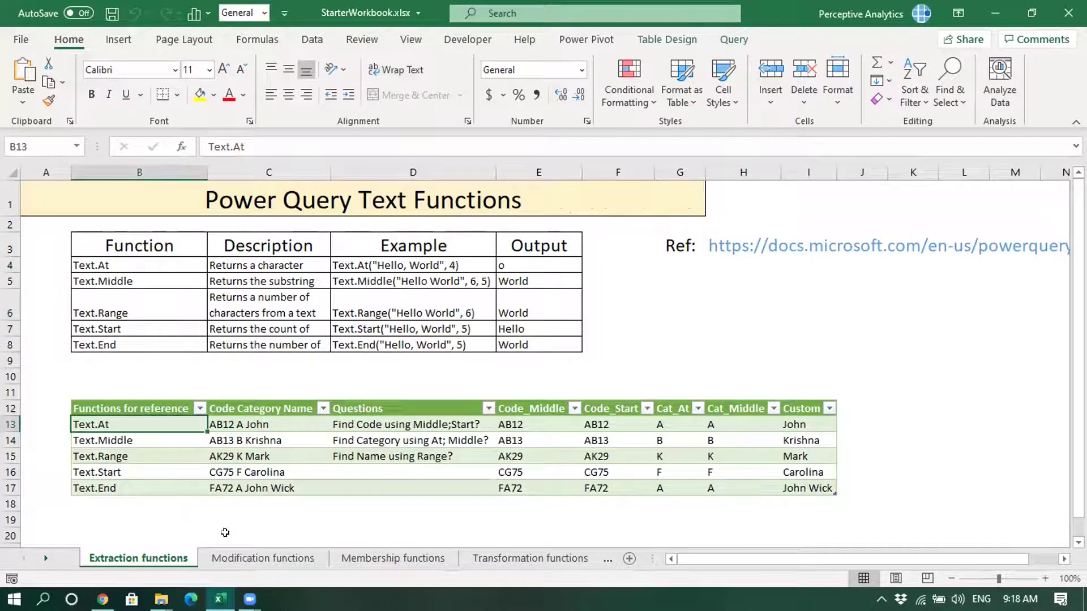
Step: Go through the function names on the Modification functions sheet, from Text.Insert down to Text.Select
left_click(248, 560)
left_click(162, 278)
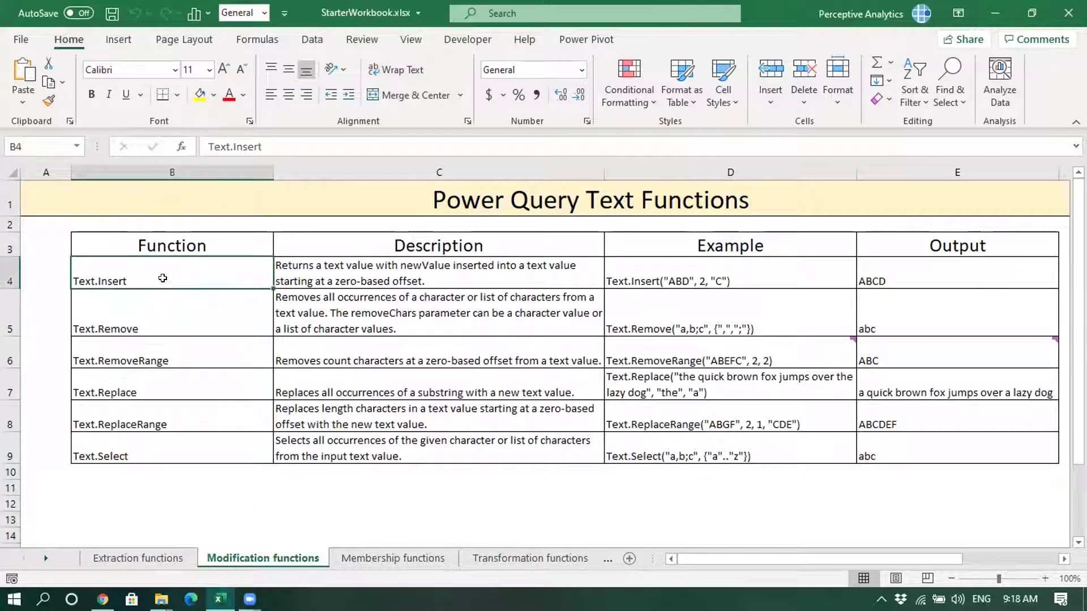
left_click(158, 313)
left_click(184, 362)
left_click(177, 394)
left_click(182, 418)
left_click(177, 447)
left_click(595, 492)
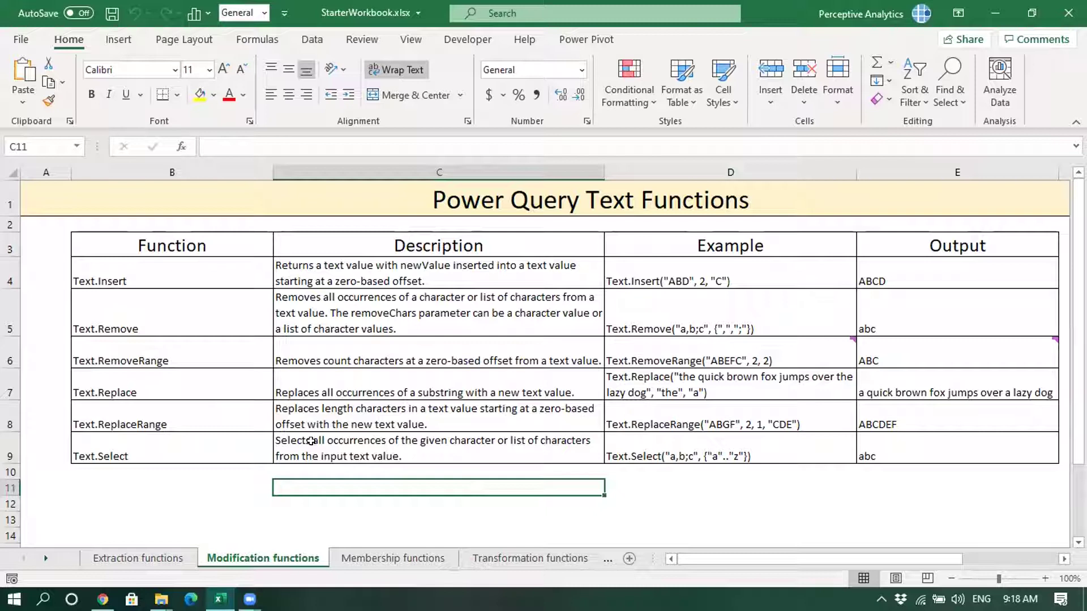
Step: Examine the Text.Insert row, comparing its example formula with its output
left_click(150, 274)
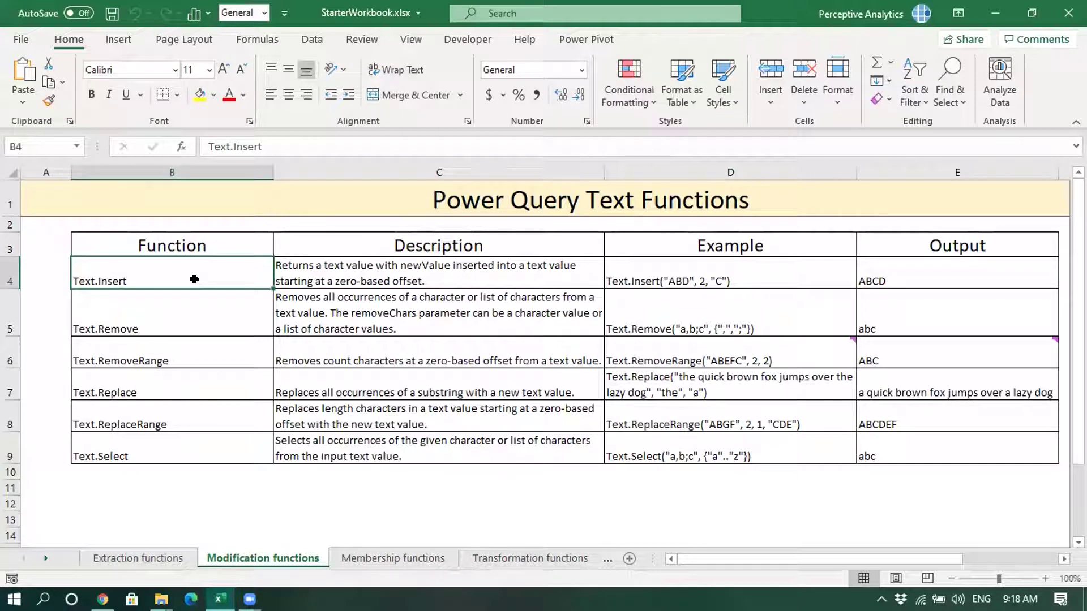
left_click(631, 267)
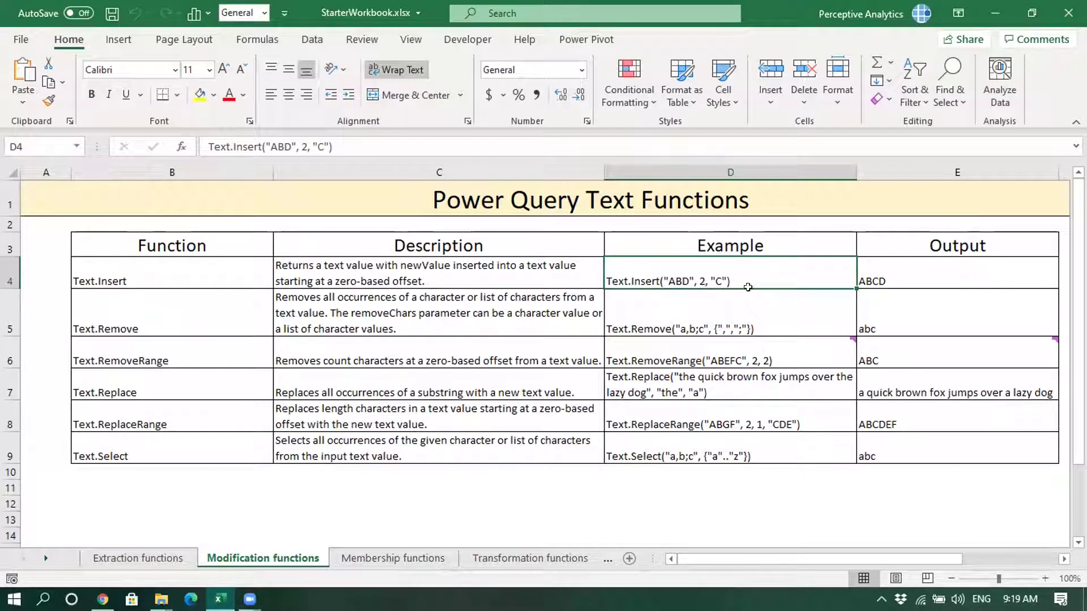
left_click(915, 276)
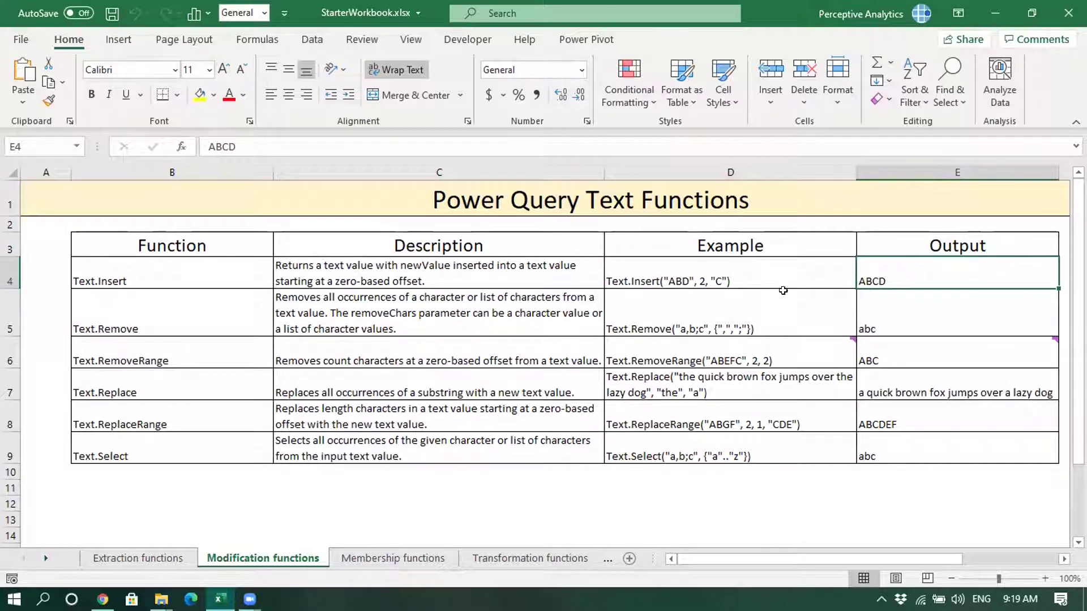
left_click(750, 274)
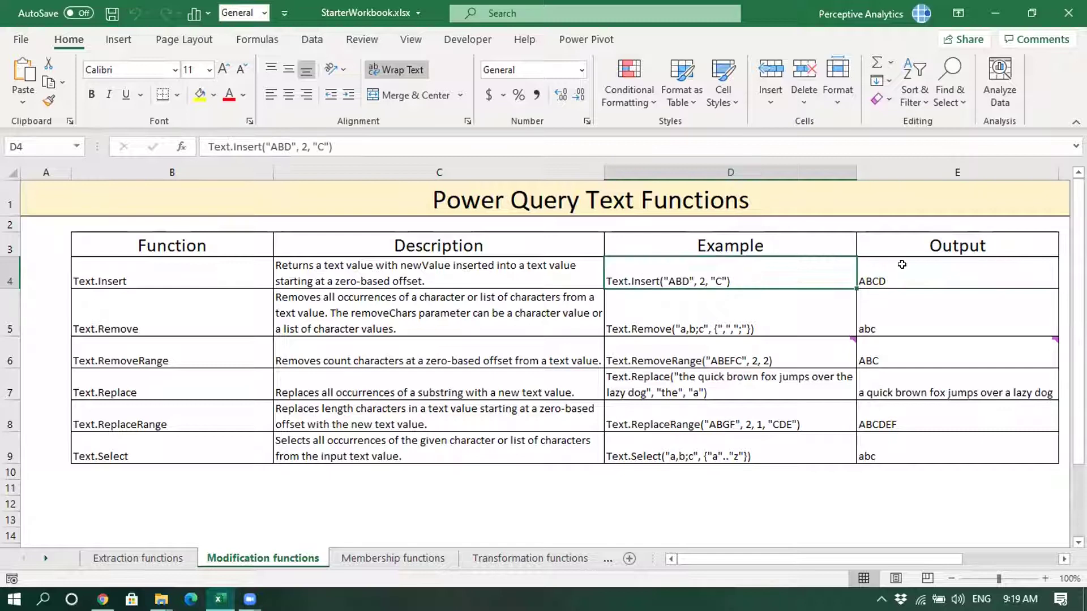
left_click(920, 272)
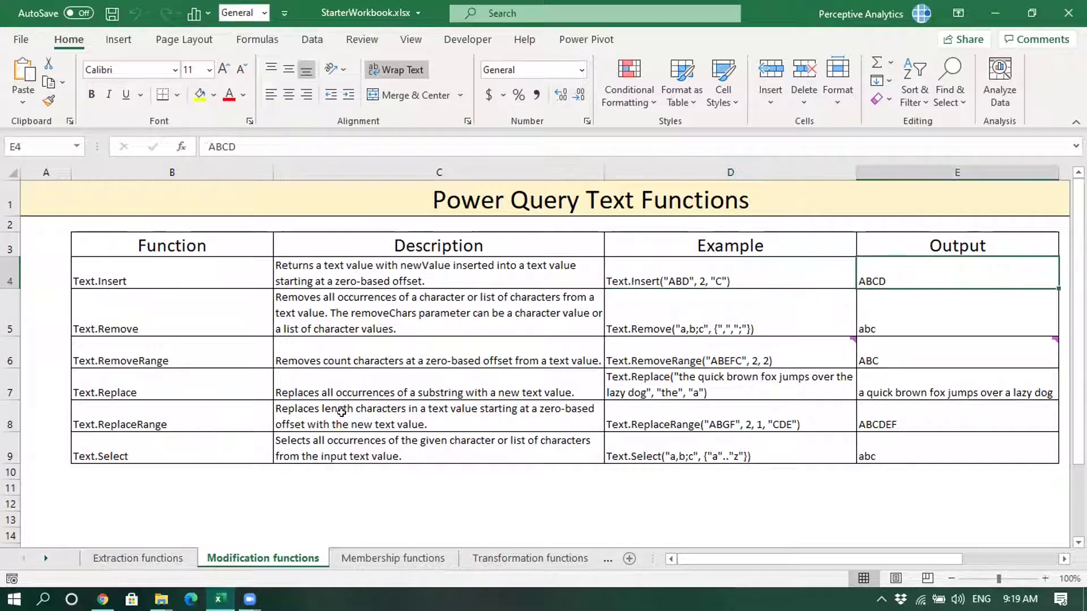
left_click(194, 271)
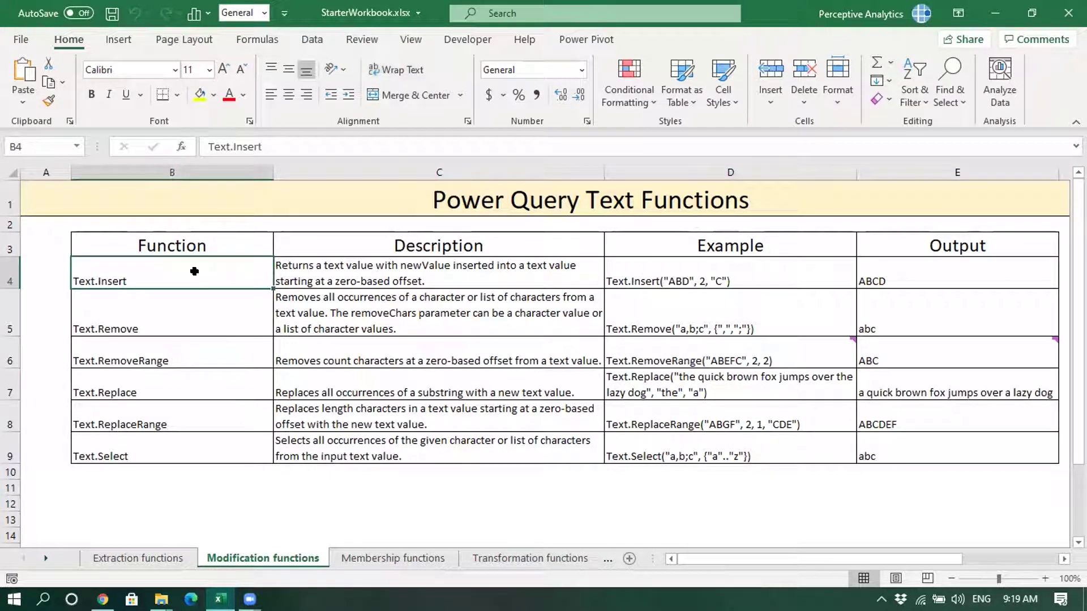
Step: Examine the Text.Remove row's example and output with the sheet enlarged to 130%
left_click(188, 324)
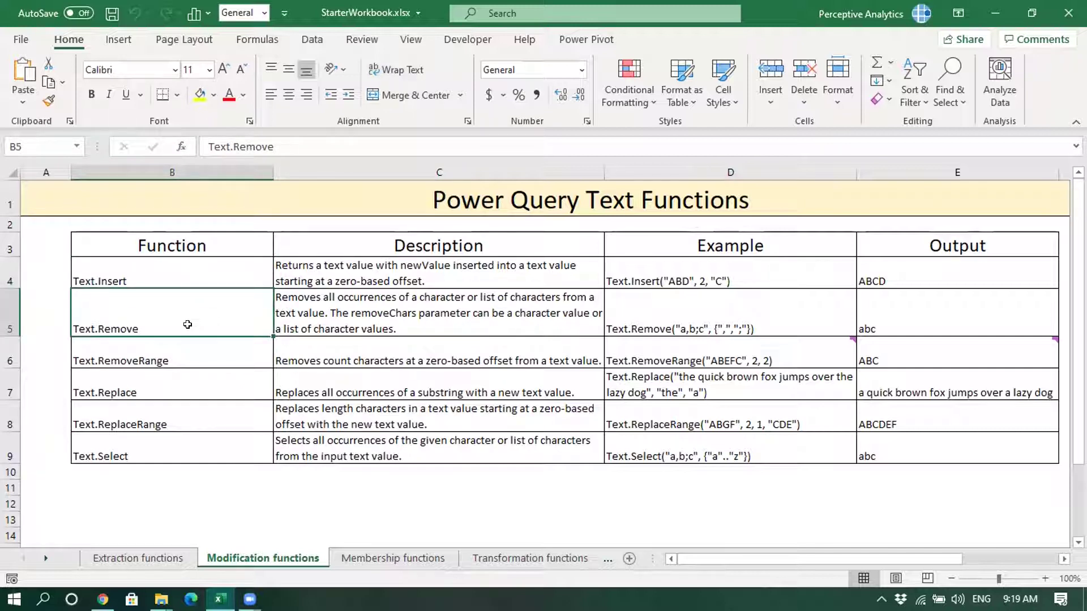
left_click(655, 314)
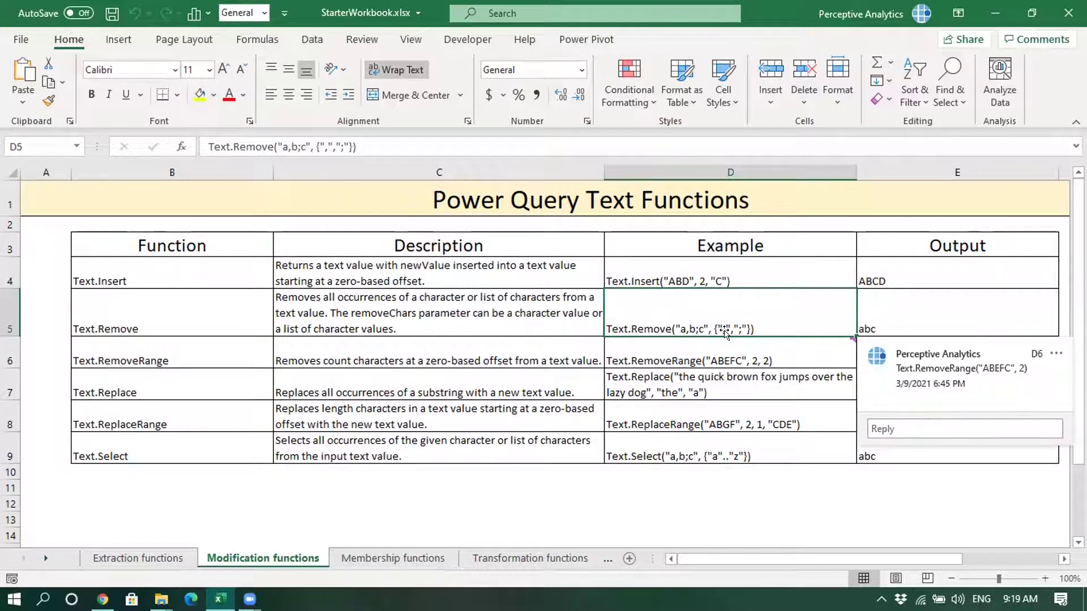
mouse_move(724, 337)
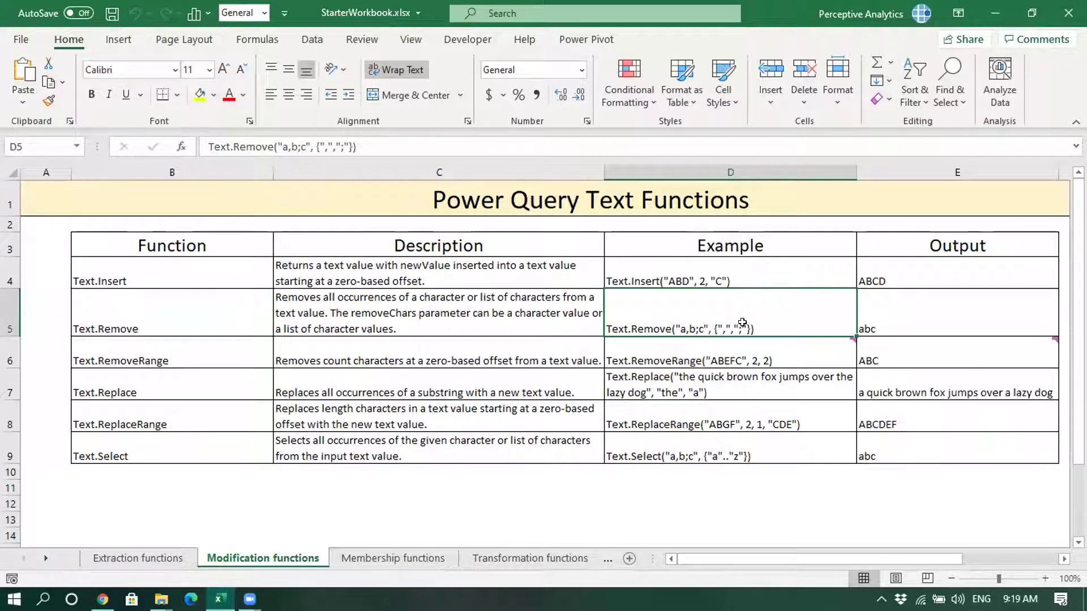
left_click(1044, 577)
left_click(1043, 578)
left_click_drag(944, 559, 996, 558)
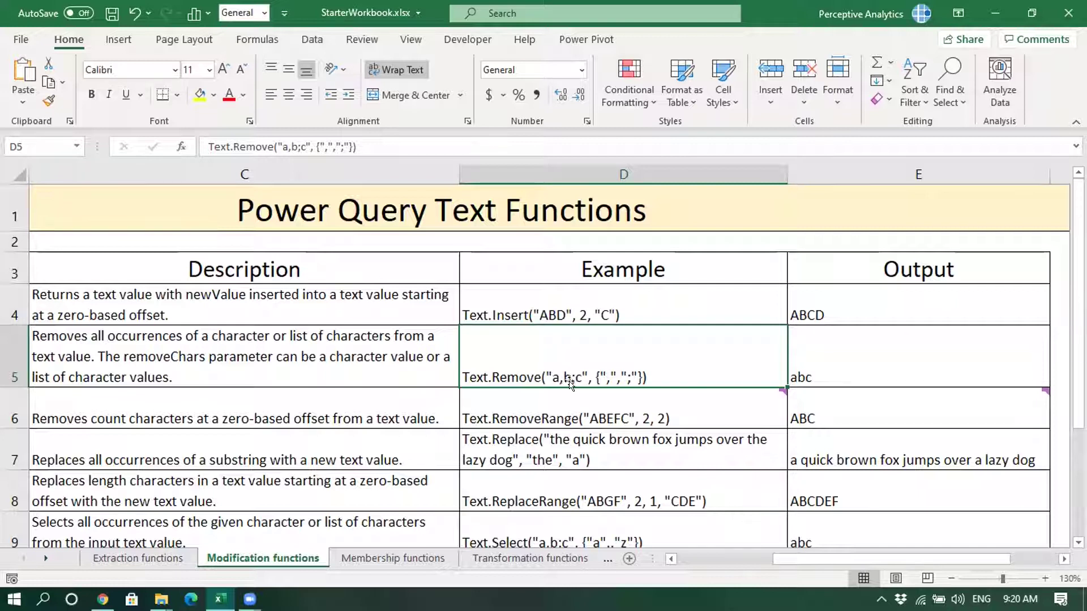
left_click(870, 362)
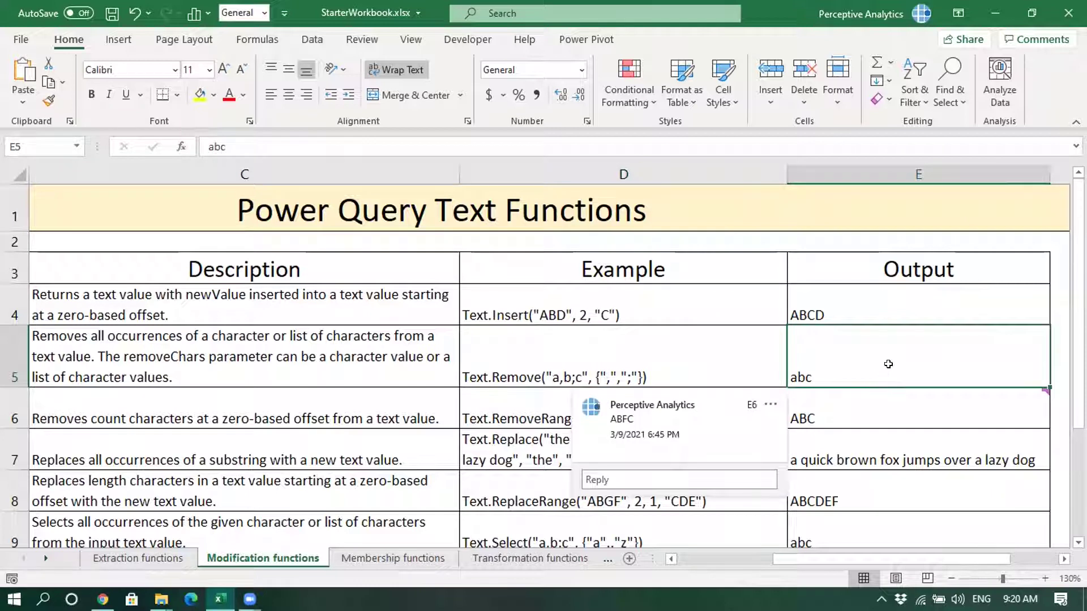
Step: Examine the Text.RemoveRange row's description, example and output, including the comments attached to its cells
left_click_drag(796, 560, 696, 559)
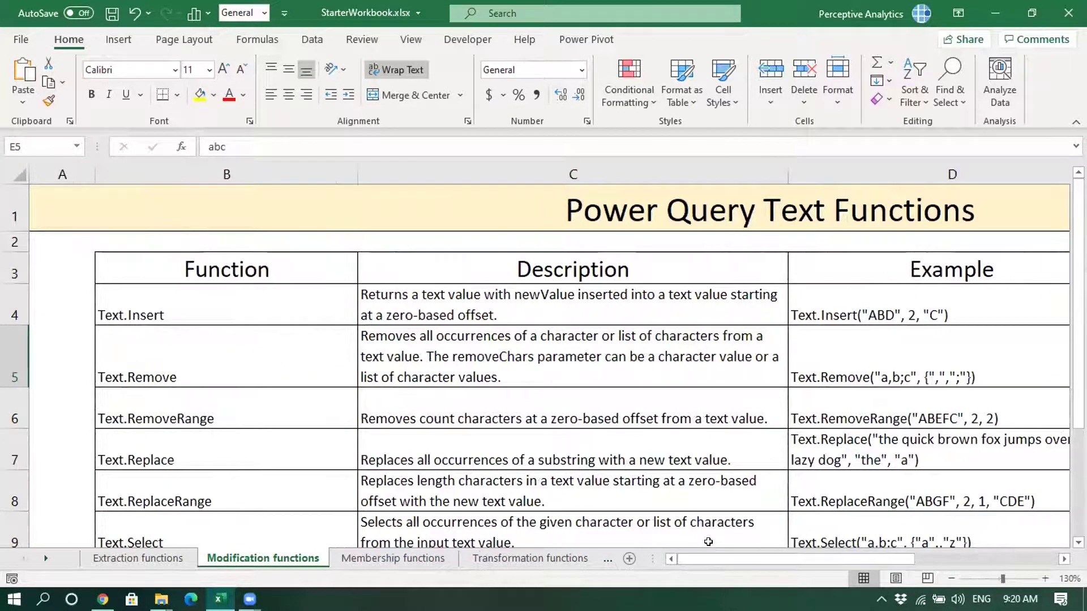
left_click(297, 404)
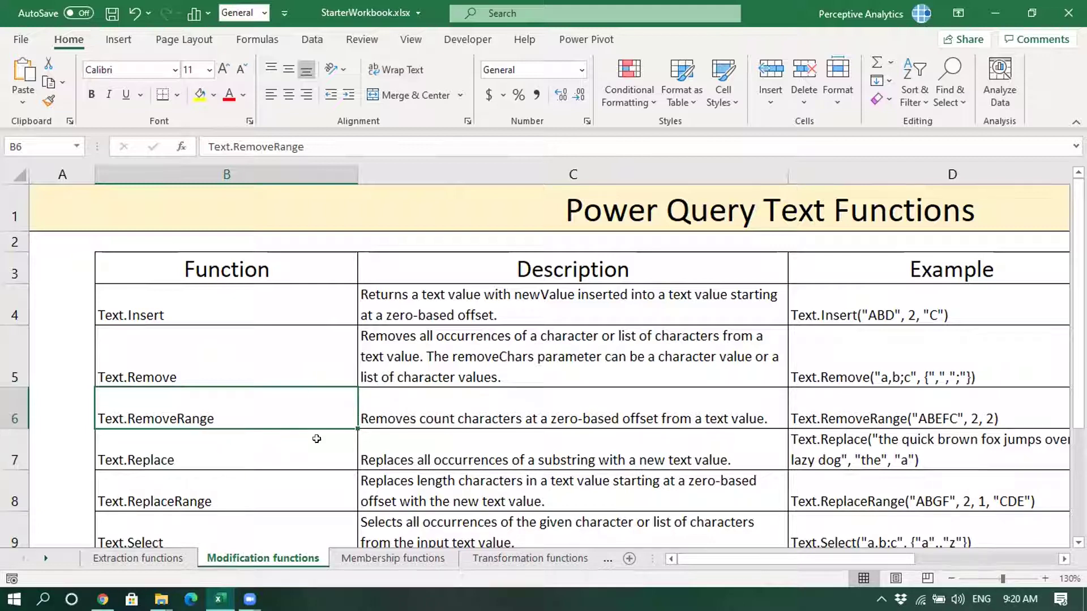
left_click_drag(699, 559, 711, 466)
scroll(711, 467, "right", 2)
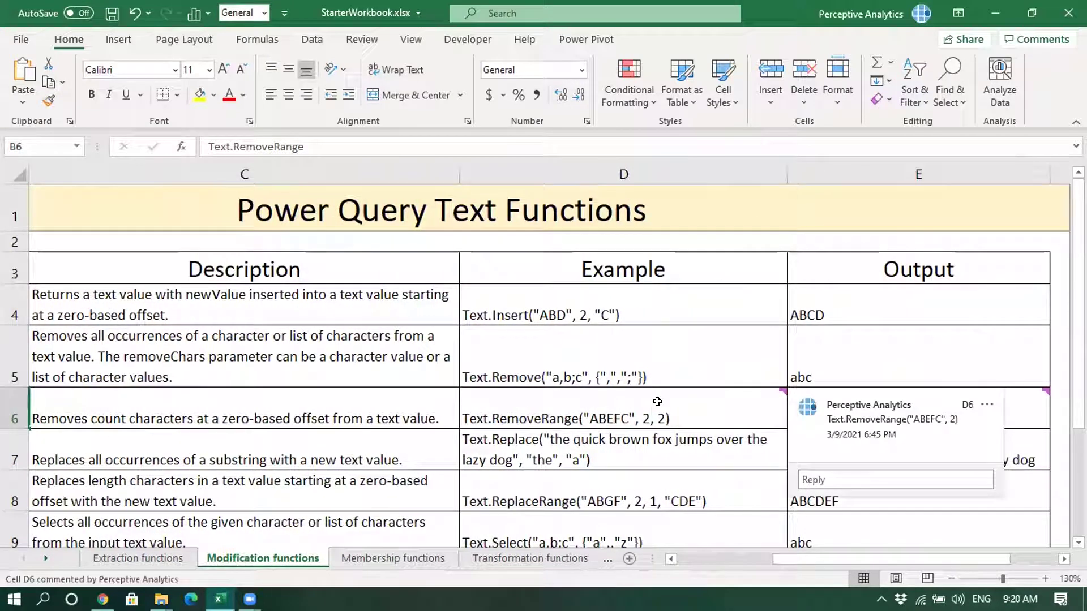
left_click(657, 401)
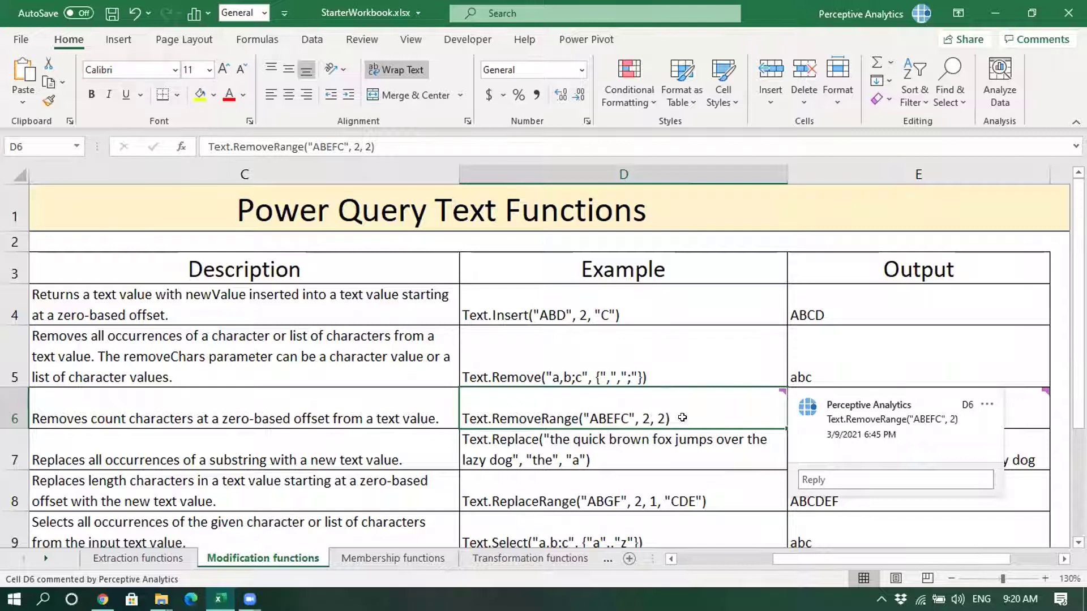
left_click(894, 341)
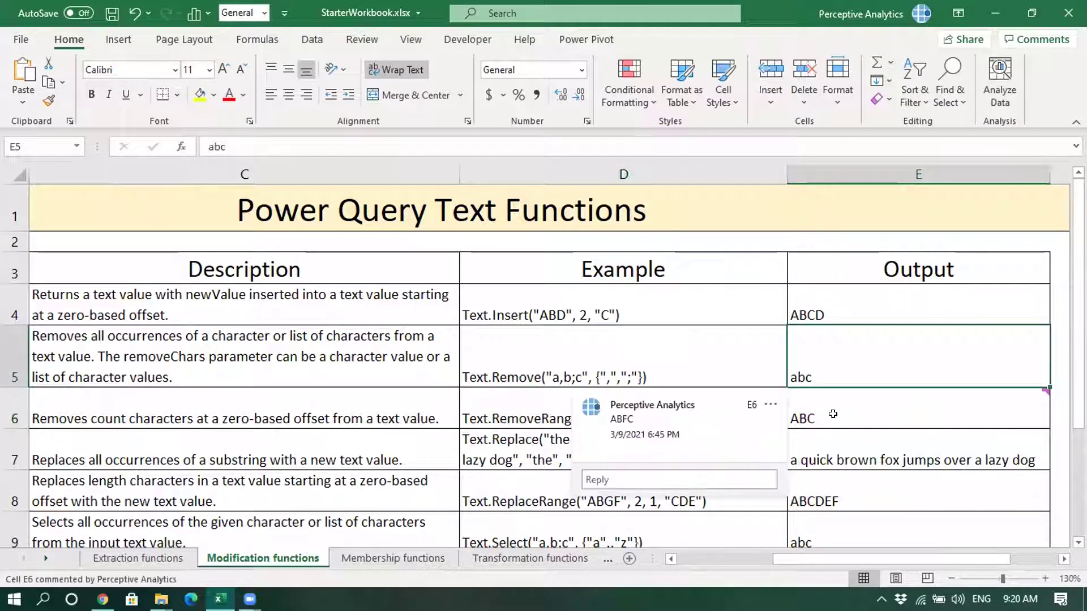
left_click(894, 414)
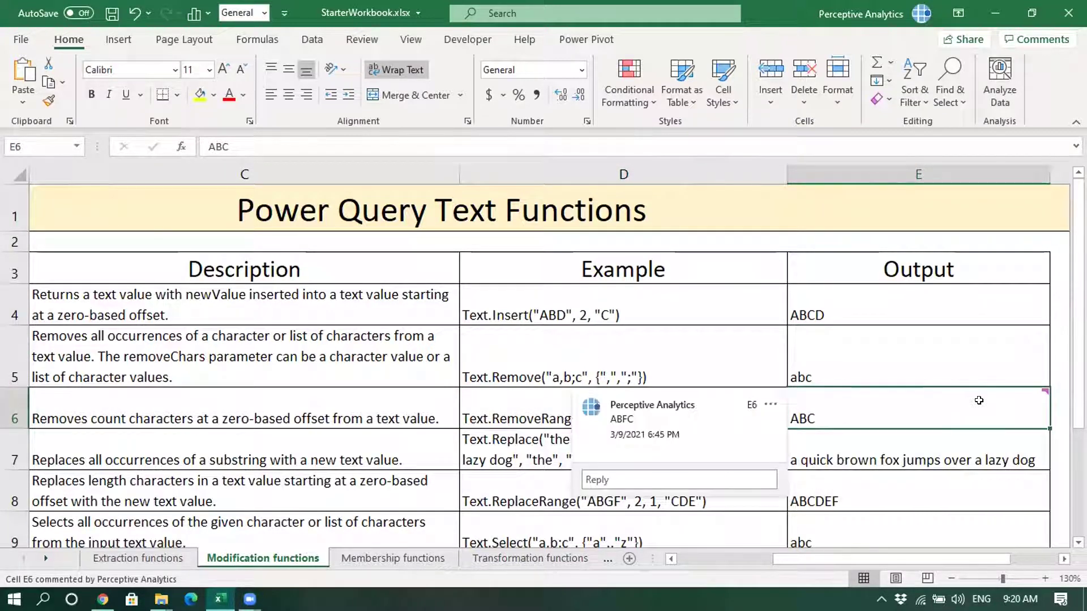
mouse_move(496, 403)
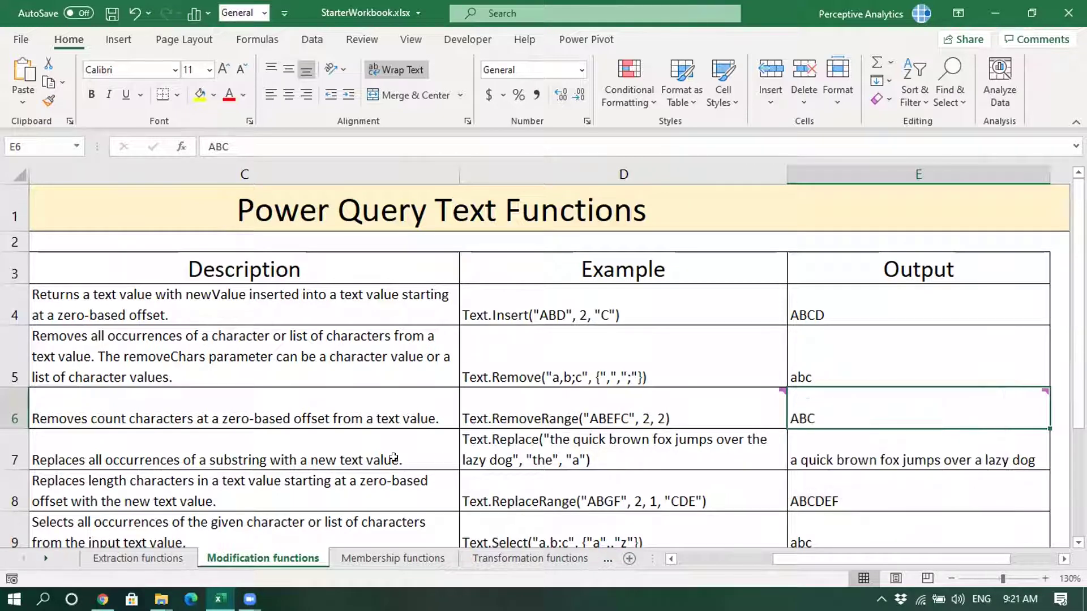
Step: Examine the Text.Replace row, checking its description and example against the output sentence
left_click_drag(779, 554, 684, 560)
scroll(298, 389, "down", 1)
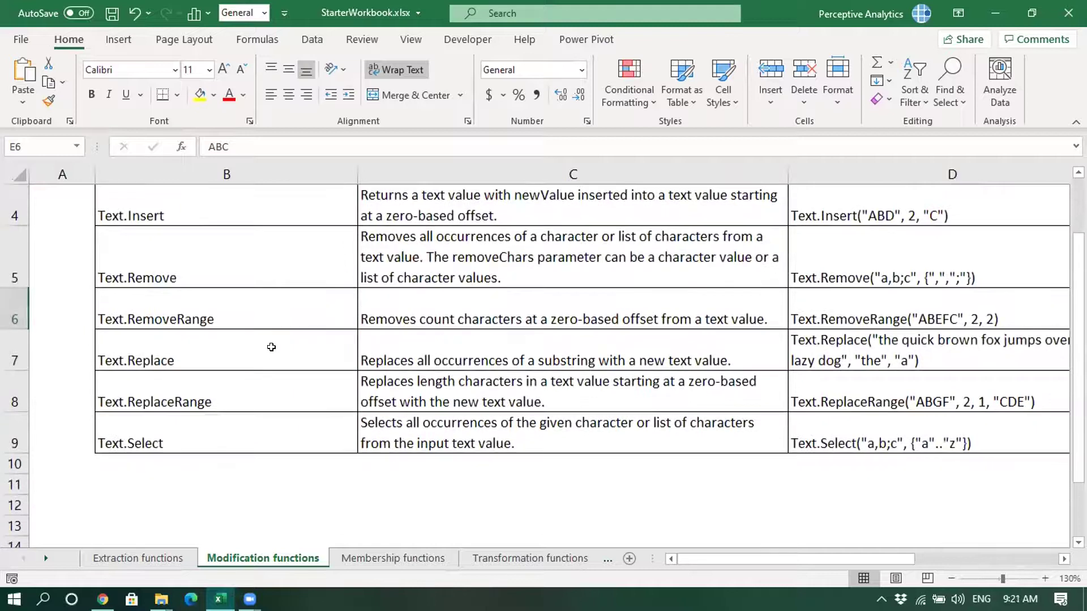
left_click(272, 347)
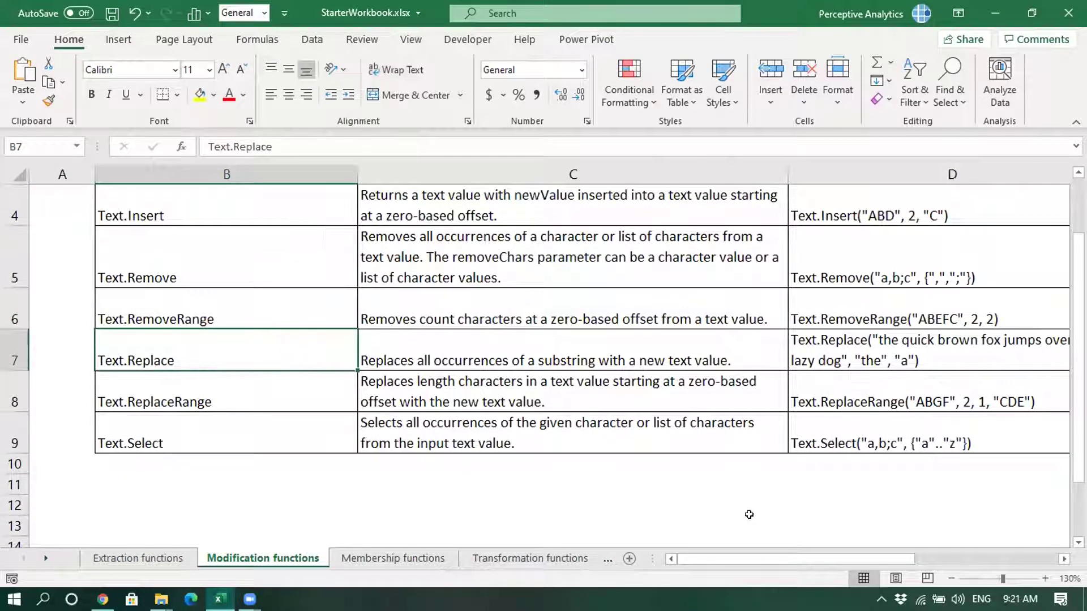
left_click_drag(742, 558, 837, 558)
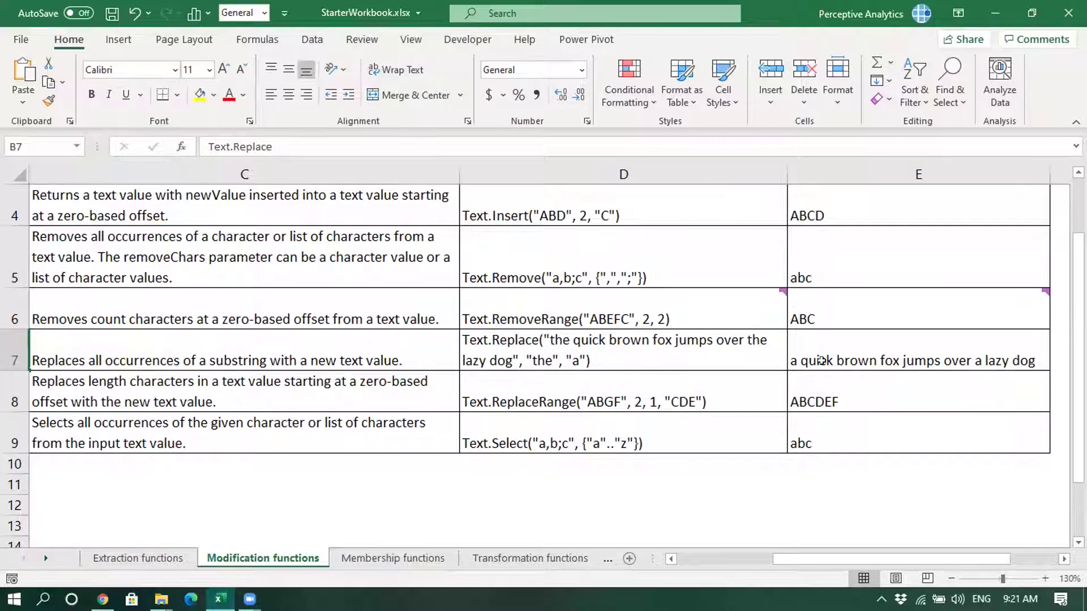
left_click(850, 340)
Step: Examine the Text.ReplaceRange row from its description across to its example and output
left_click_drag(804, 553, 780, 556)
left_click_drag(752, 553, 738, 551)
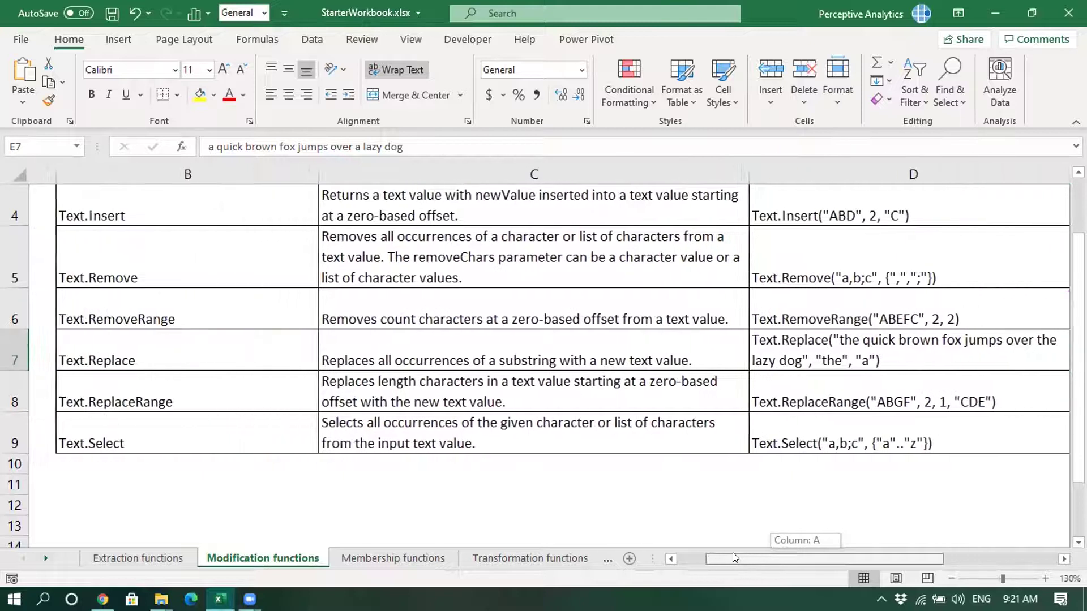
left_click(146, 400)
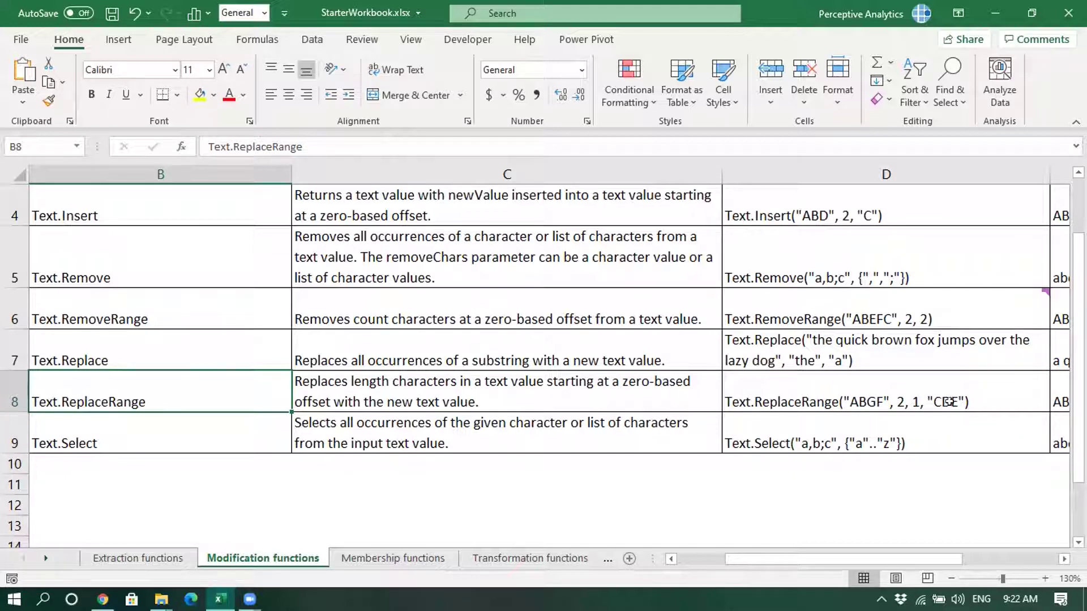
scroll(905, 554, "right", 2)
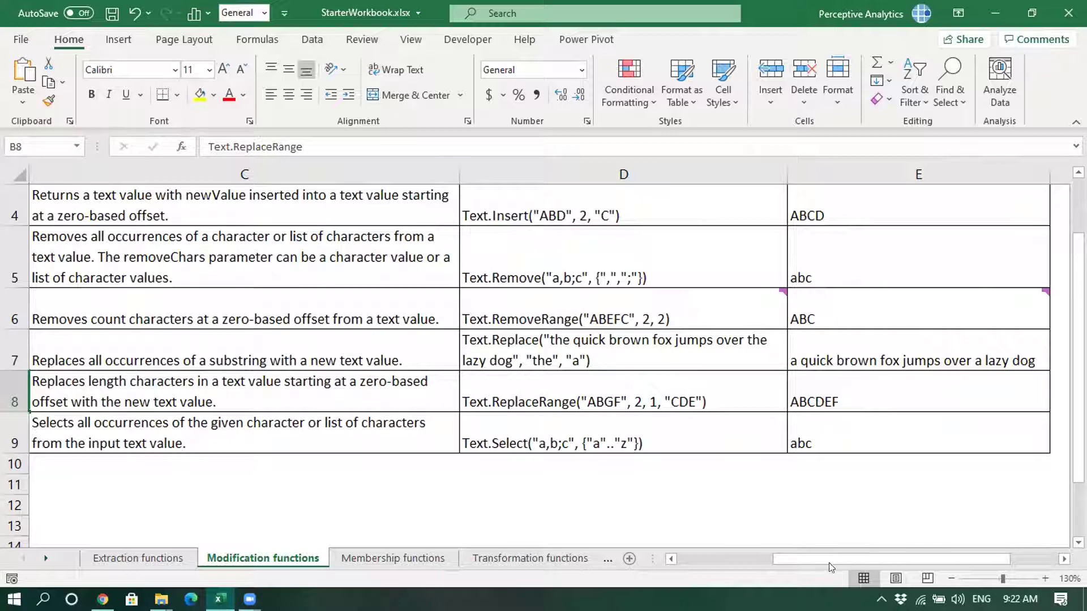
Step: Examine the Text.Select row's description, its character-list example and its output
left_click_drag(819, 565, 769, 564)
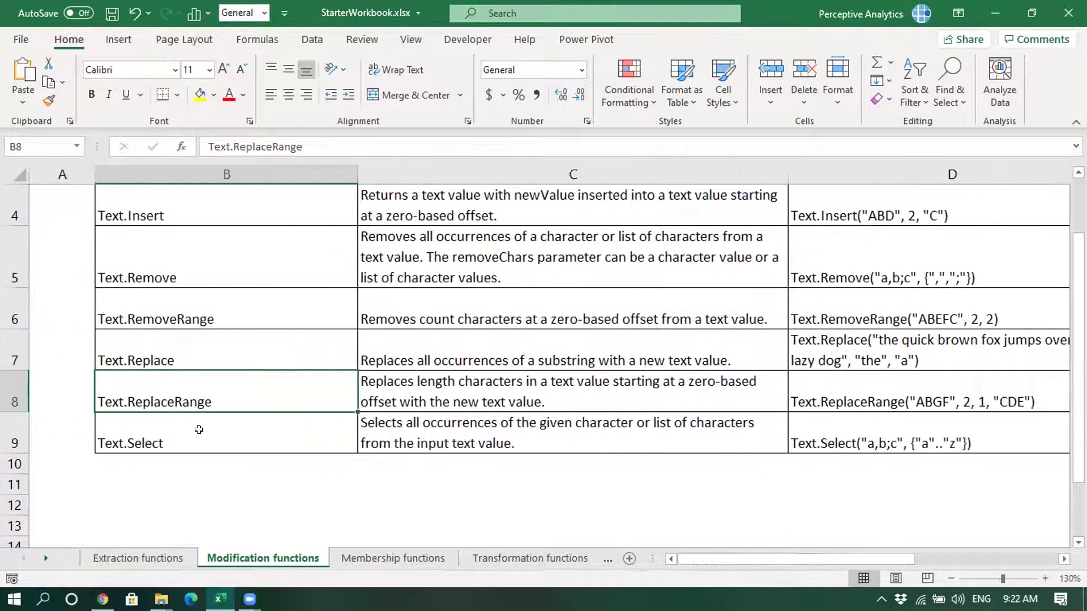
left_click(197, 428)
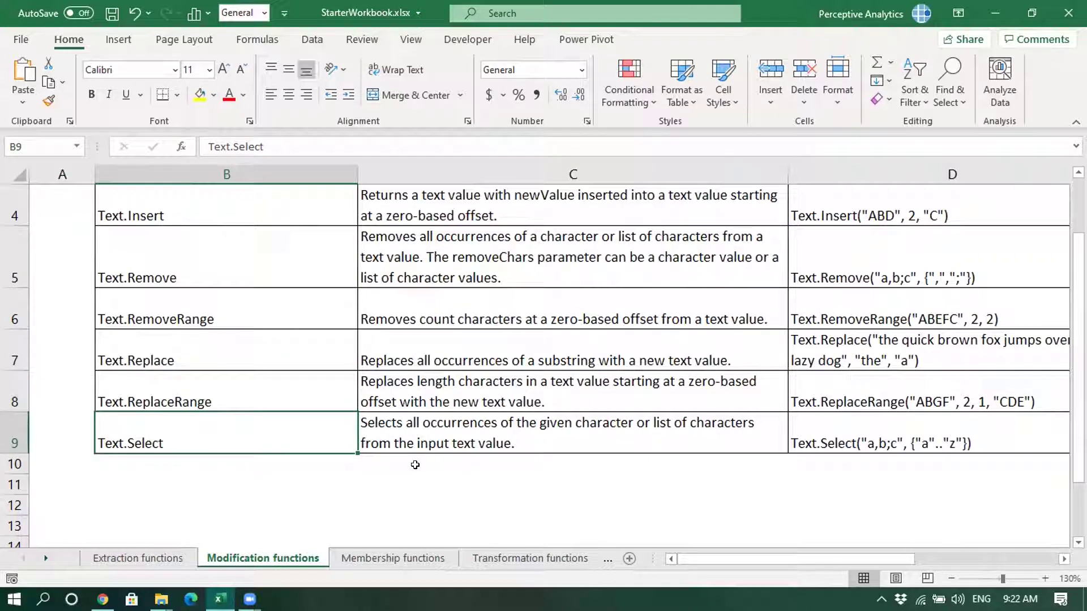
left_click_drag(687, 563, 748, 561)
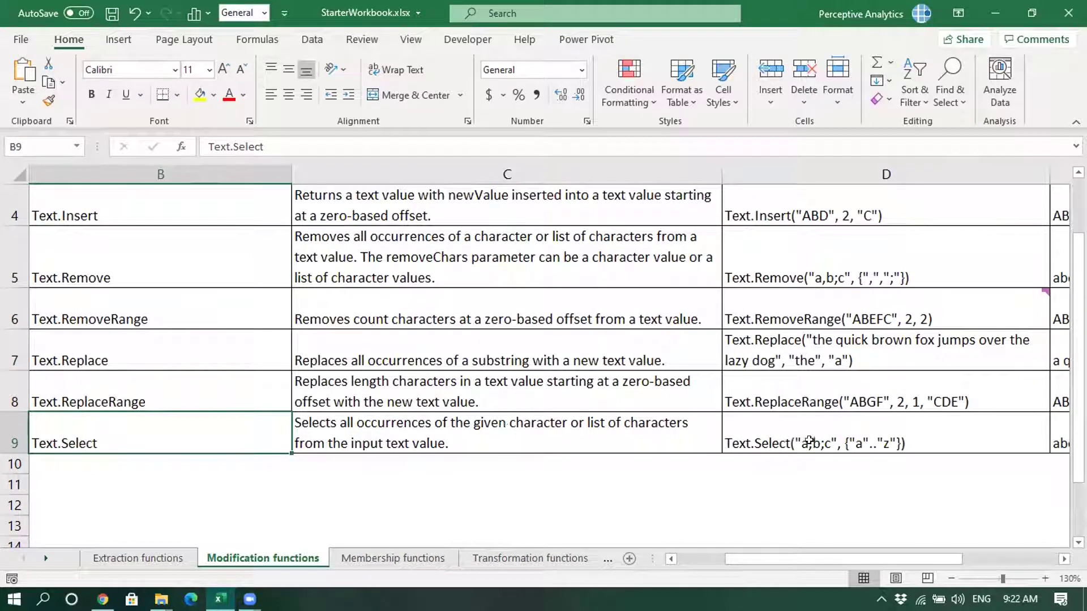
left_click_drag(778, 561, 795, 561)
mouse_move(881, 558)
left_mouse_down()
mouse_move(896, 554)
mouse_move(881, 556)
left_mouse_up()
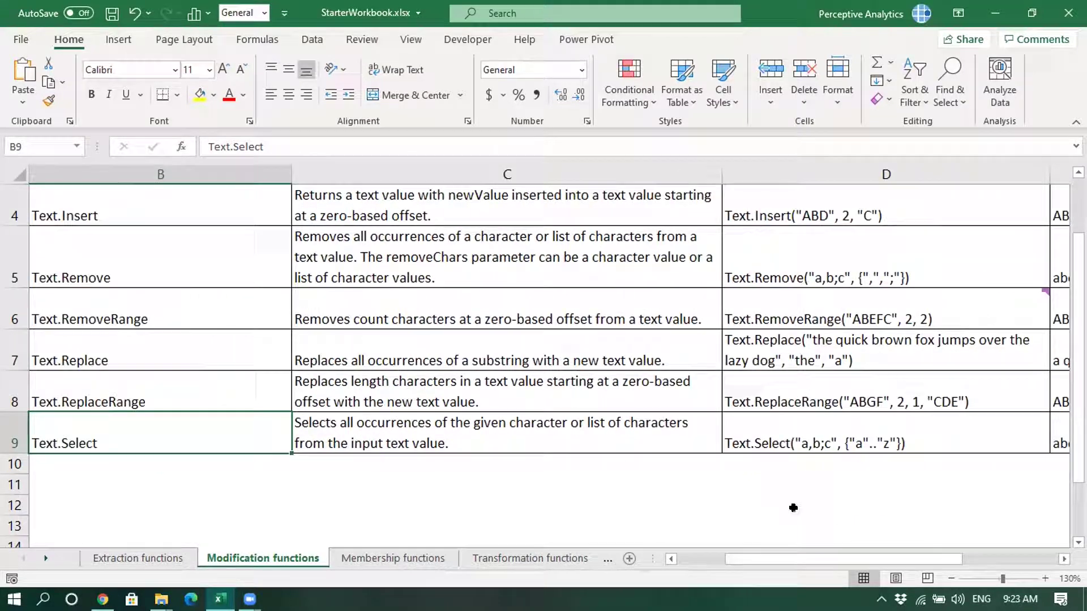
left_click(1063, 559)
scroll(322, 432, "right", 1)
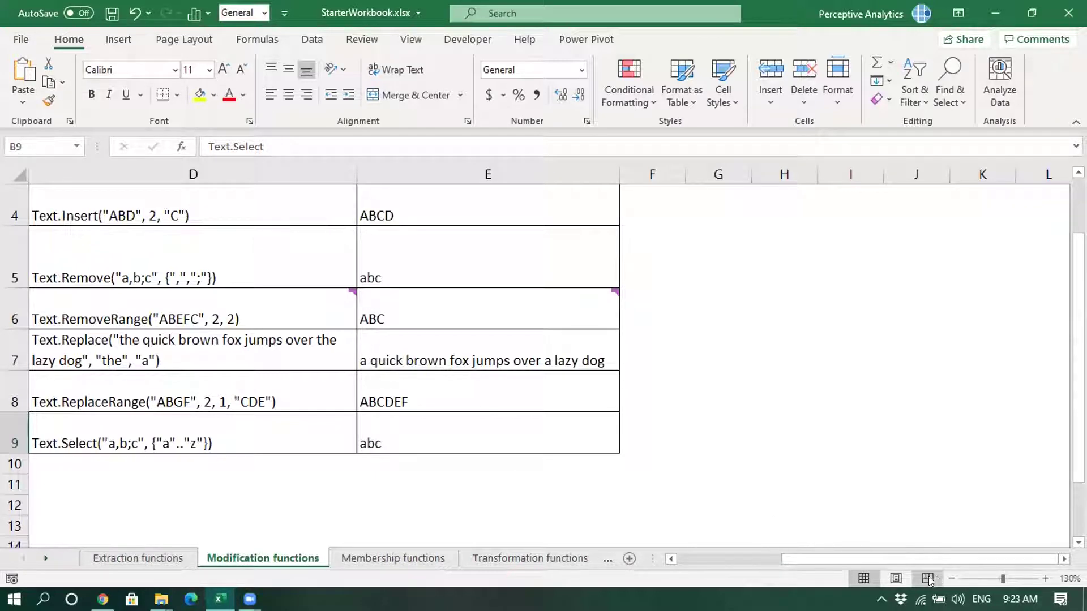
Step: Reduce the sheet zoom to 110% and return to the function table's first columns
left_click(951, 578)
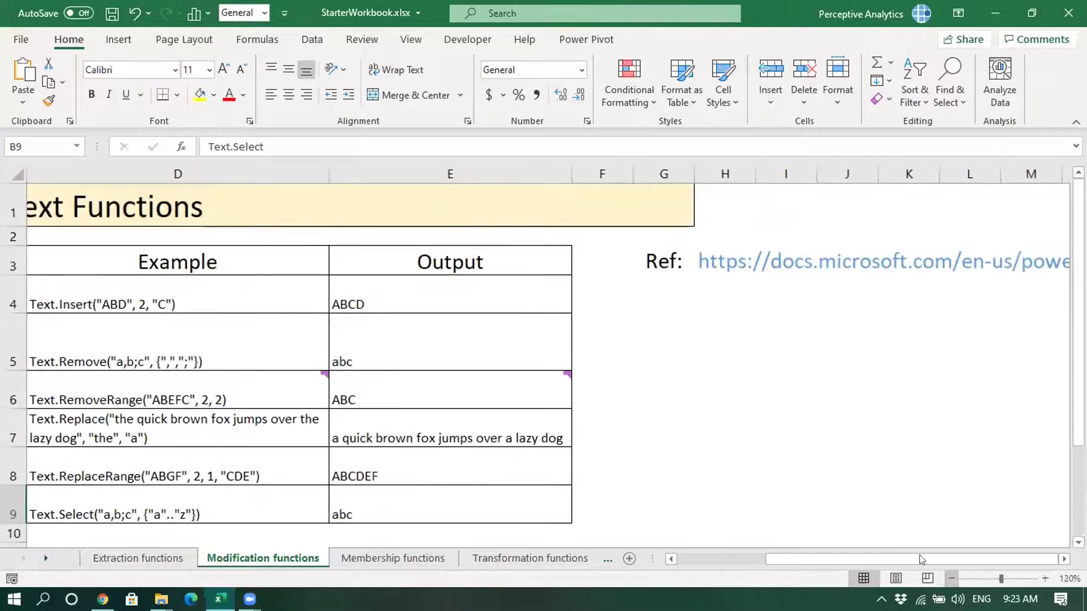
left_click(950, 578)
left_click_drag(880, 559, 466, 476)
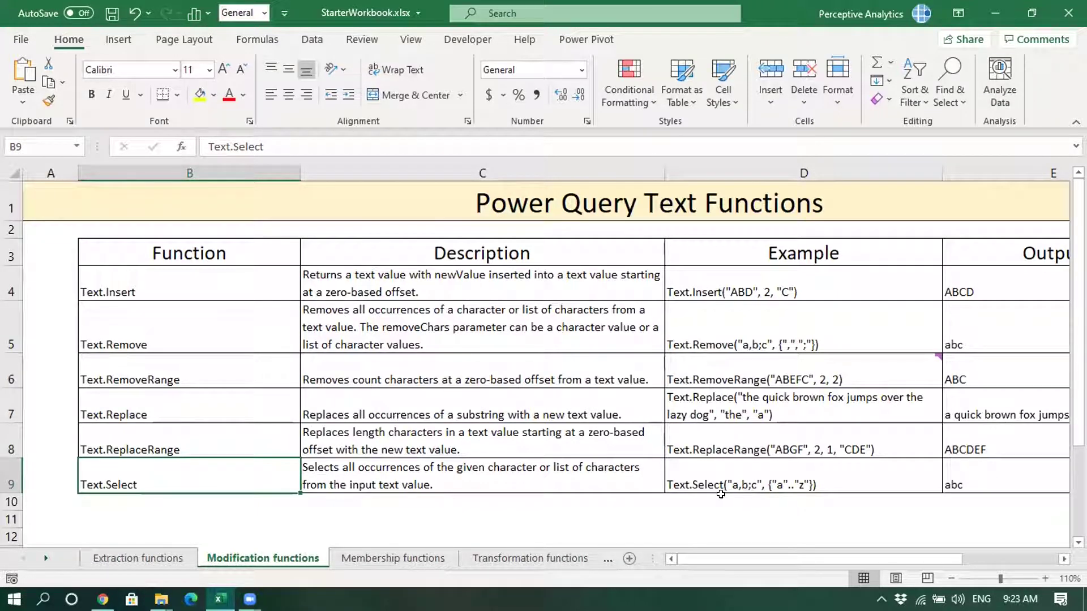
Step: Recap the listed modification functions row by row, from Text.Insert down to Text.Select, alongside their descriptions and examples
left_click(758, 403)
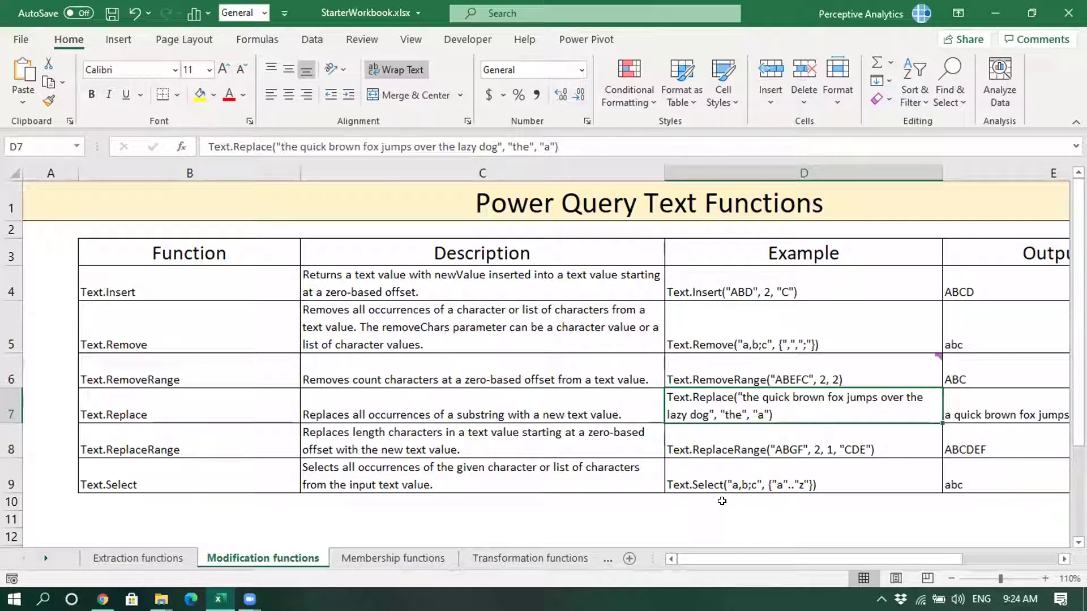
left_click(225, 515)
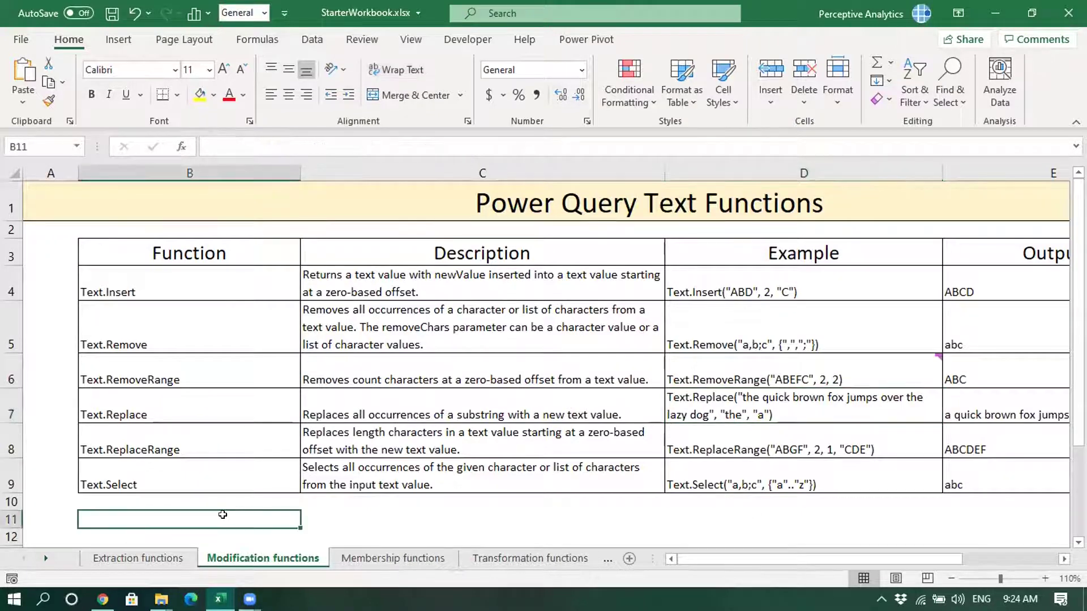
left_click_drag(136, 286, 158, 477)
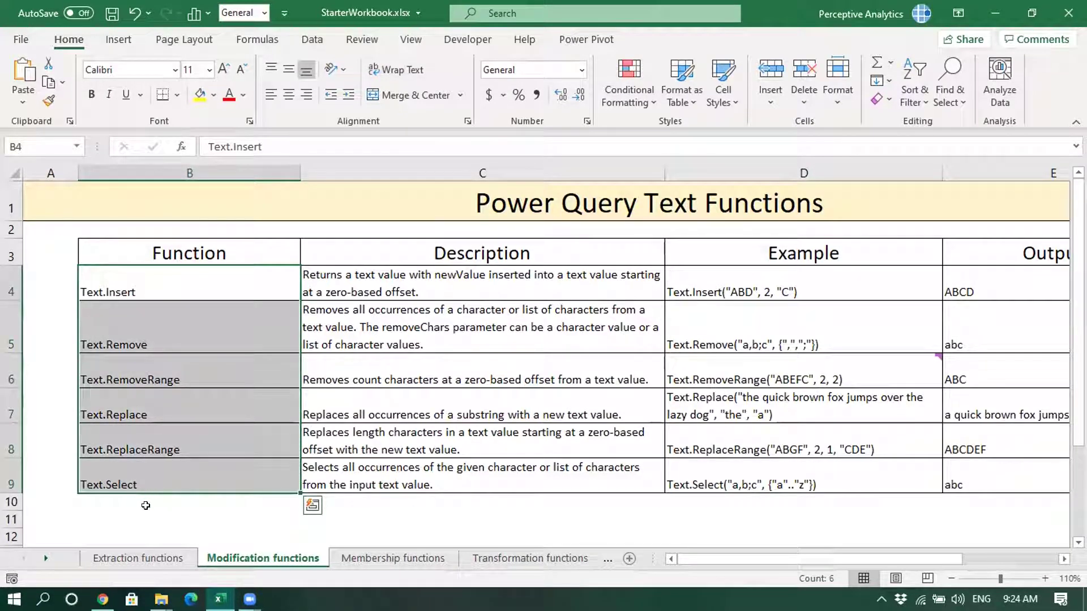
left_click(145, 502)
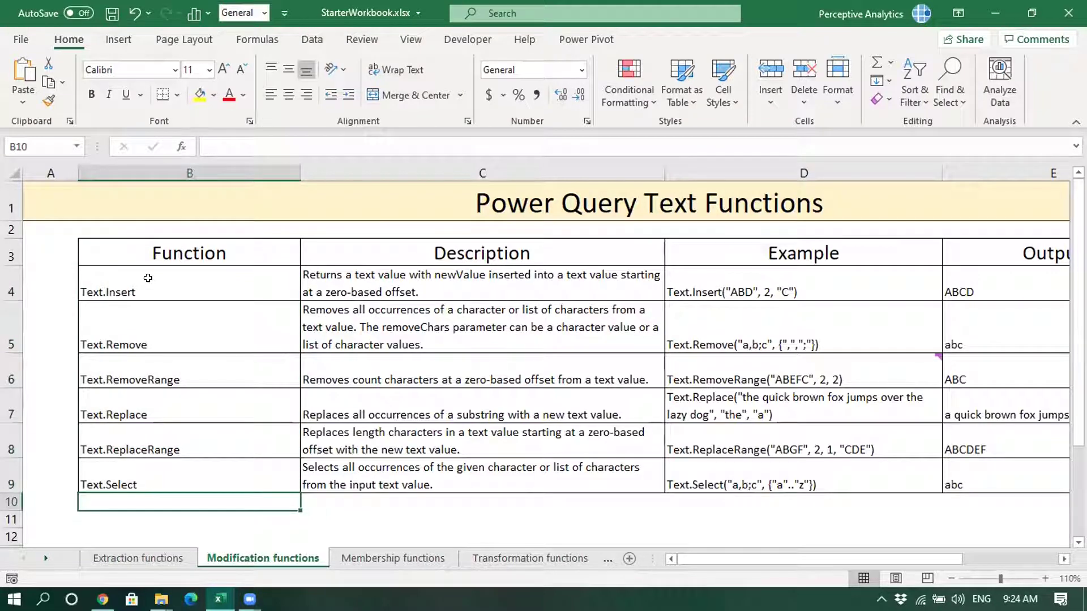
left_click(177, 286)
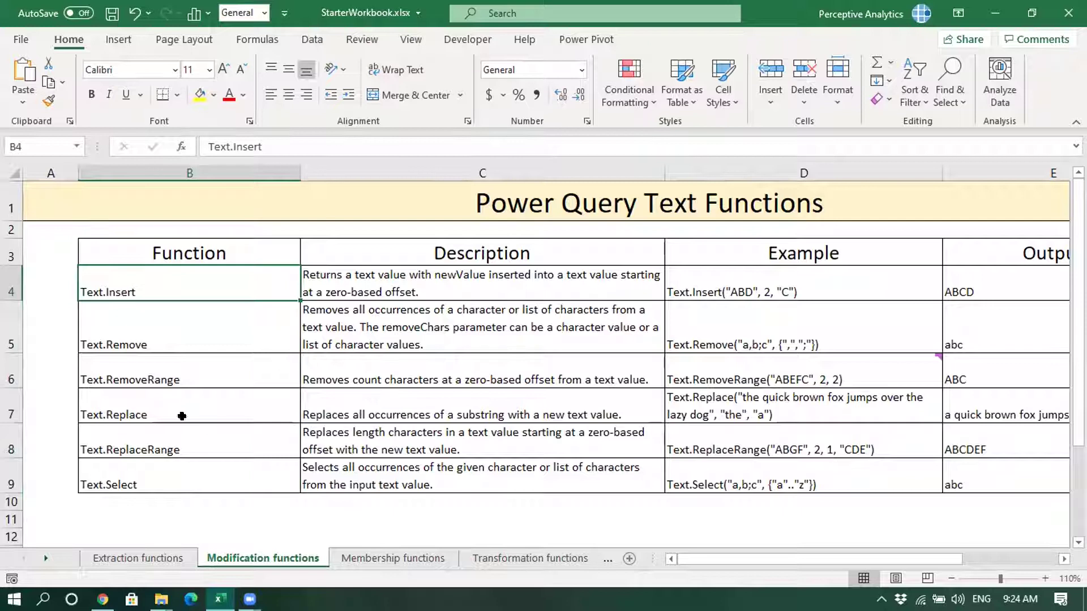
left_click(163, 316)
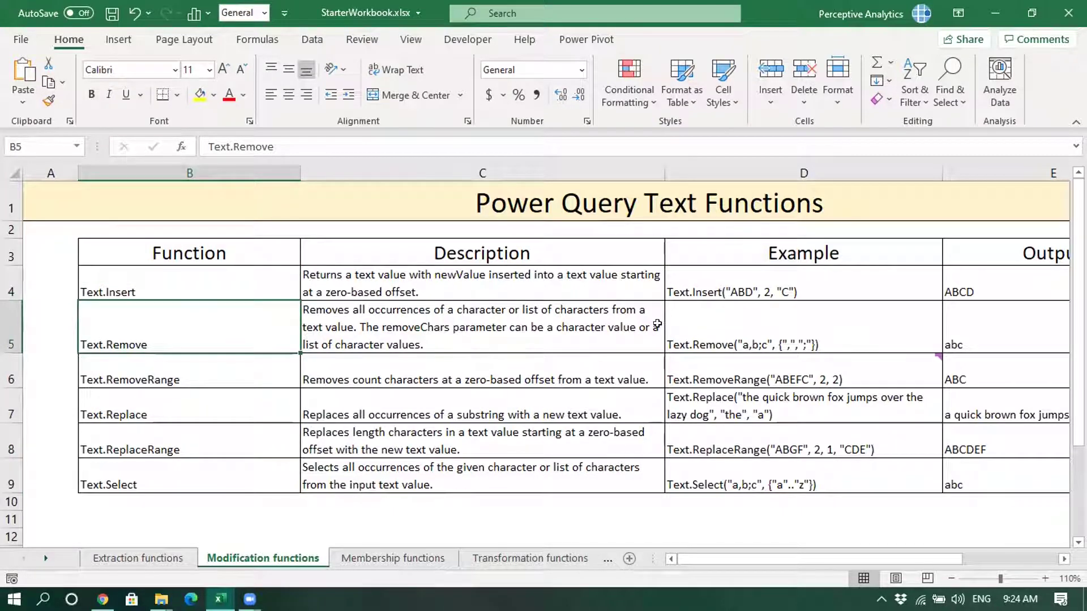
left_click(147, 374)
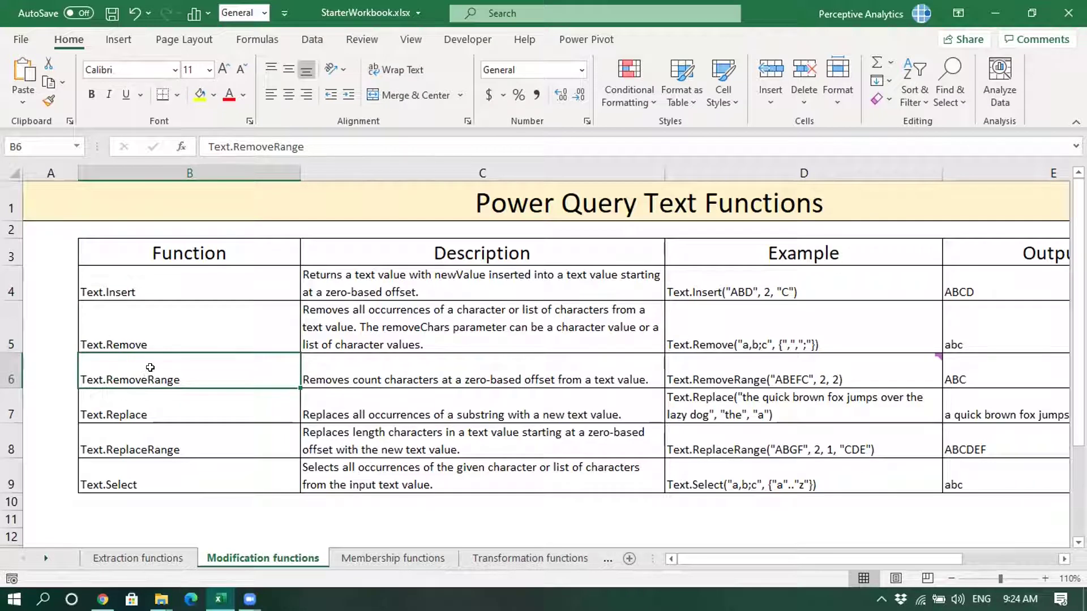
mouse_move(771, 368)
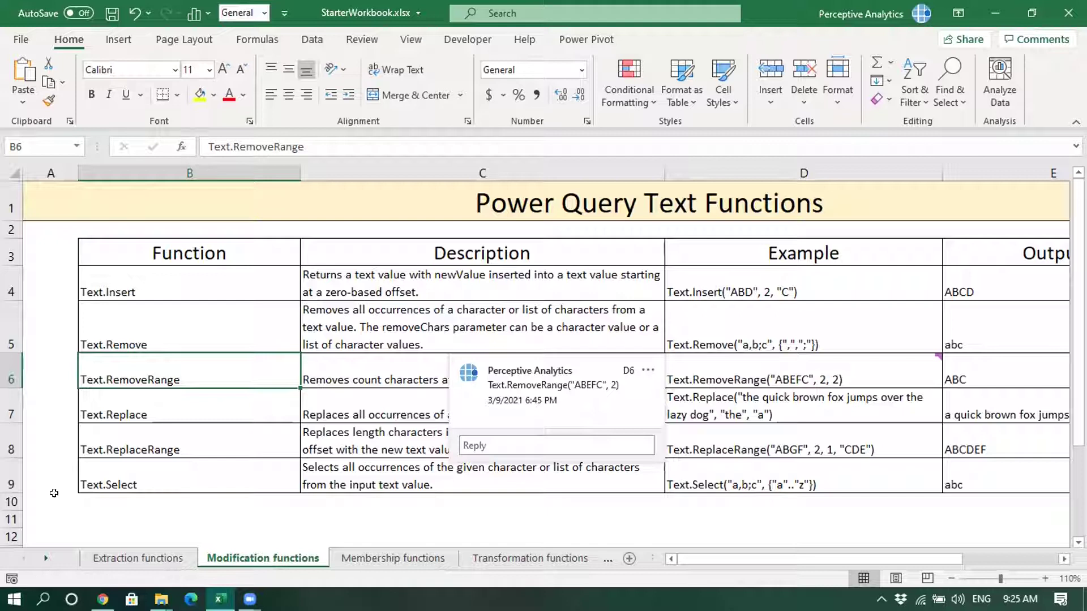
left_click(121, 415)
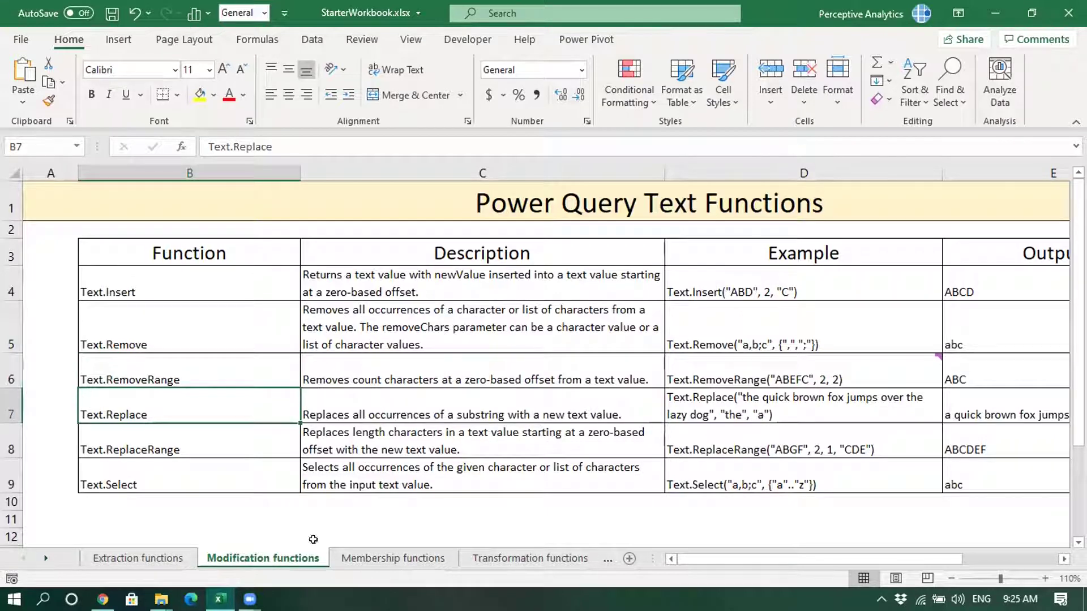
left_click(207, 451)
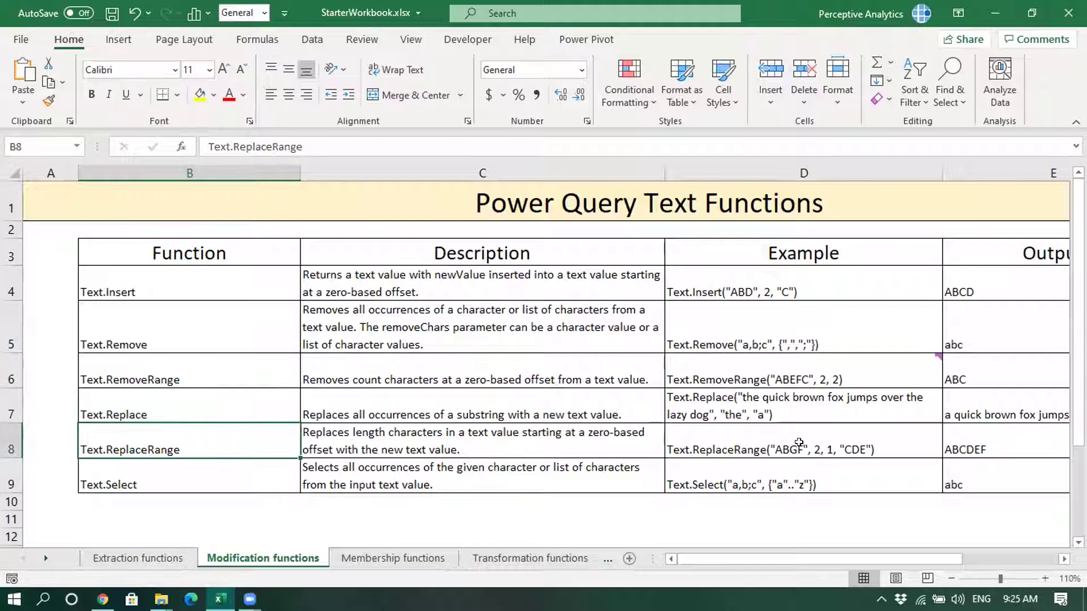
left_click(242, 480)
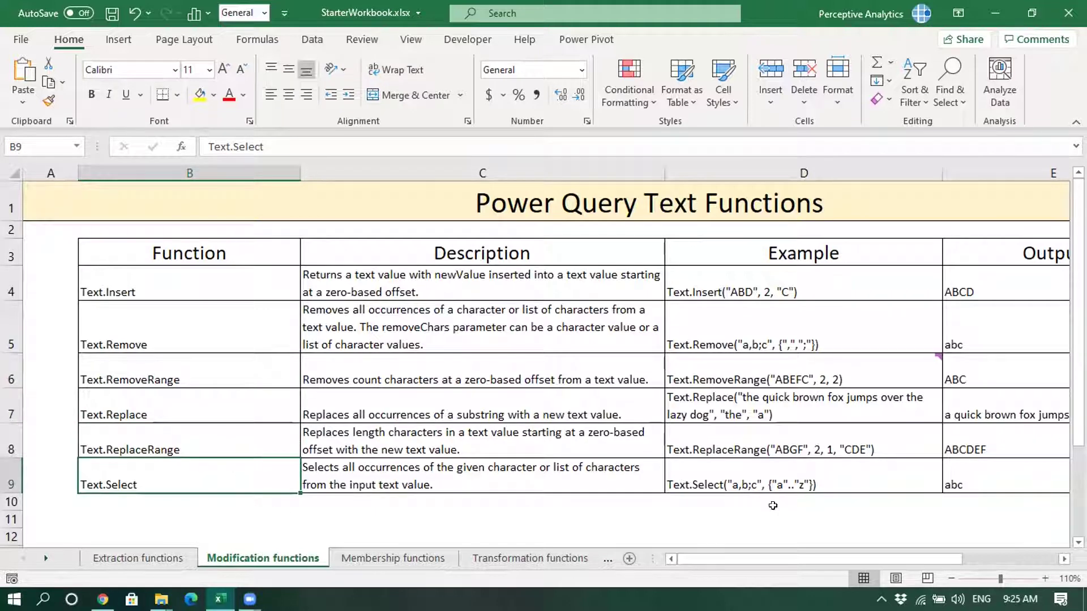
left_click(145, 279)
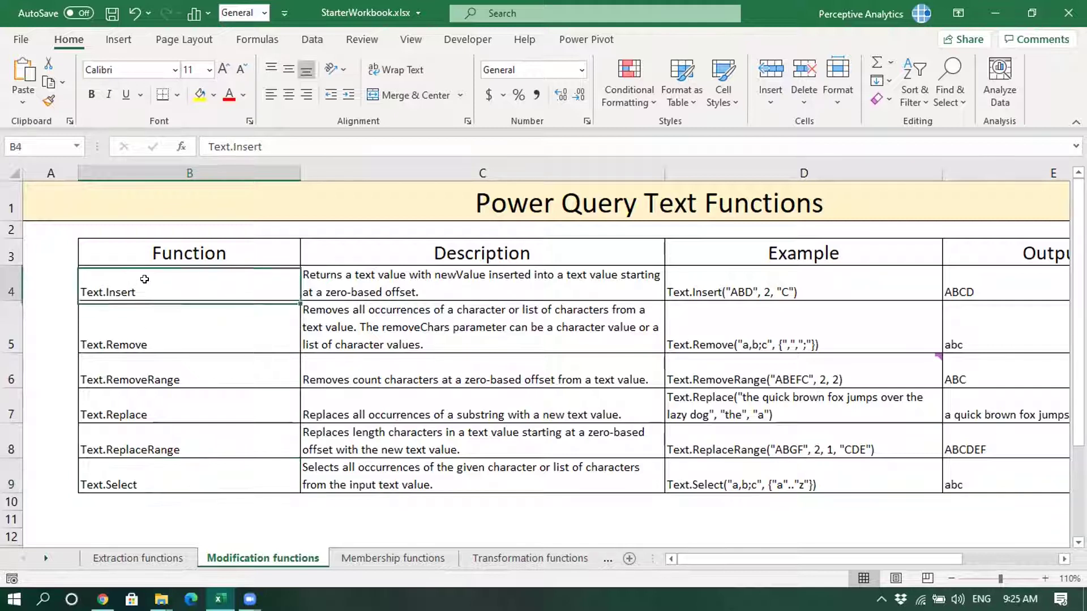
Step: Import data from the workbook Dataset_Modification.xlsx, found in the Desktop folder kkss under 11,17Mar
left_click(312, 39)
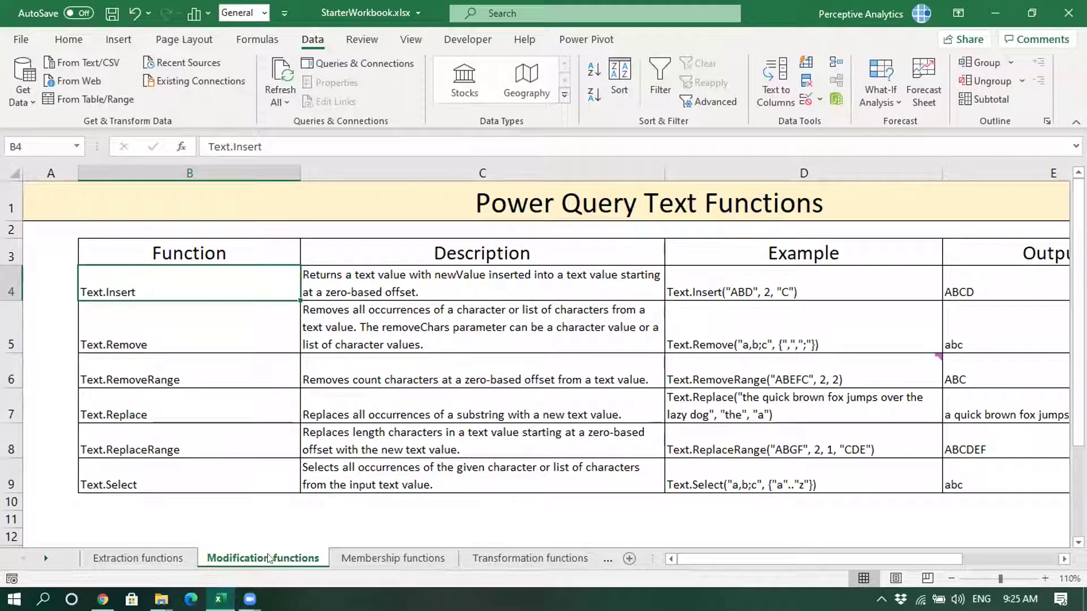
left_click(23, 90)
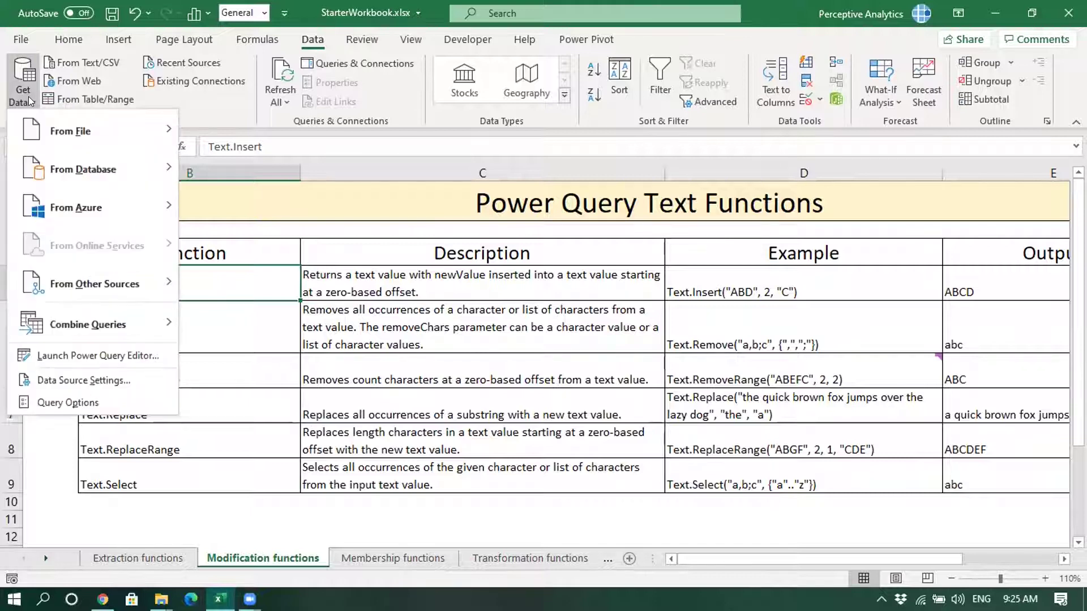
mouse_move(147, 135)
left_click(215, 141)
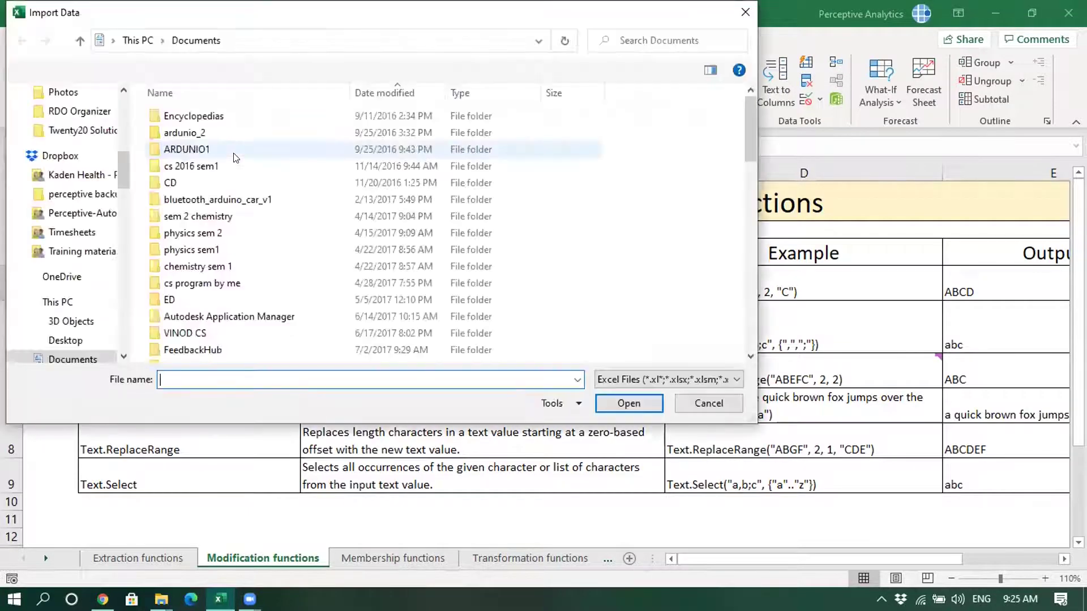
left_click(135, 34)
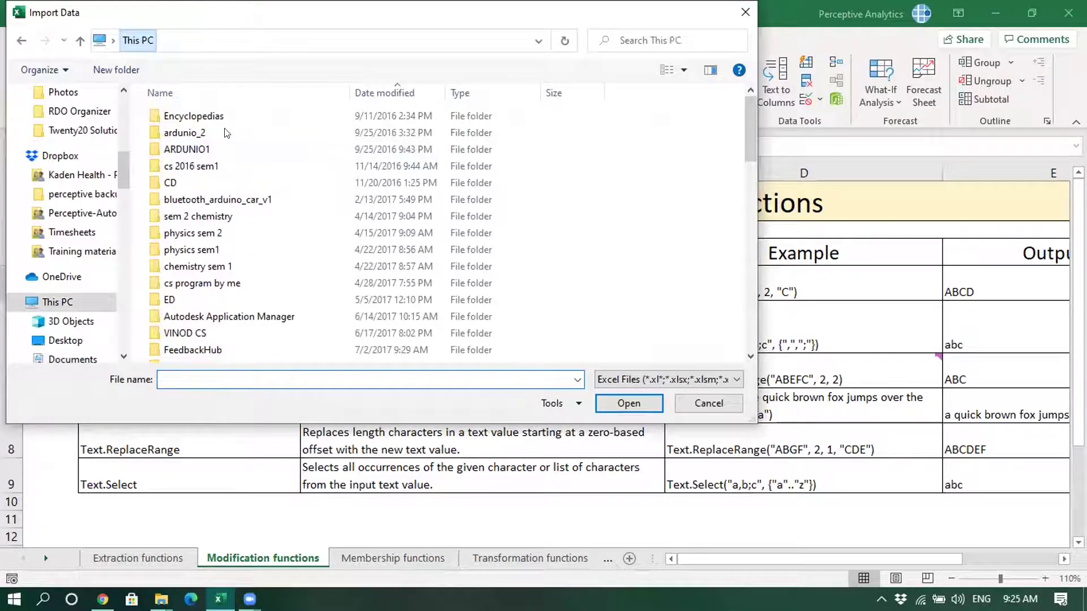
double_click(453, 131)
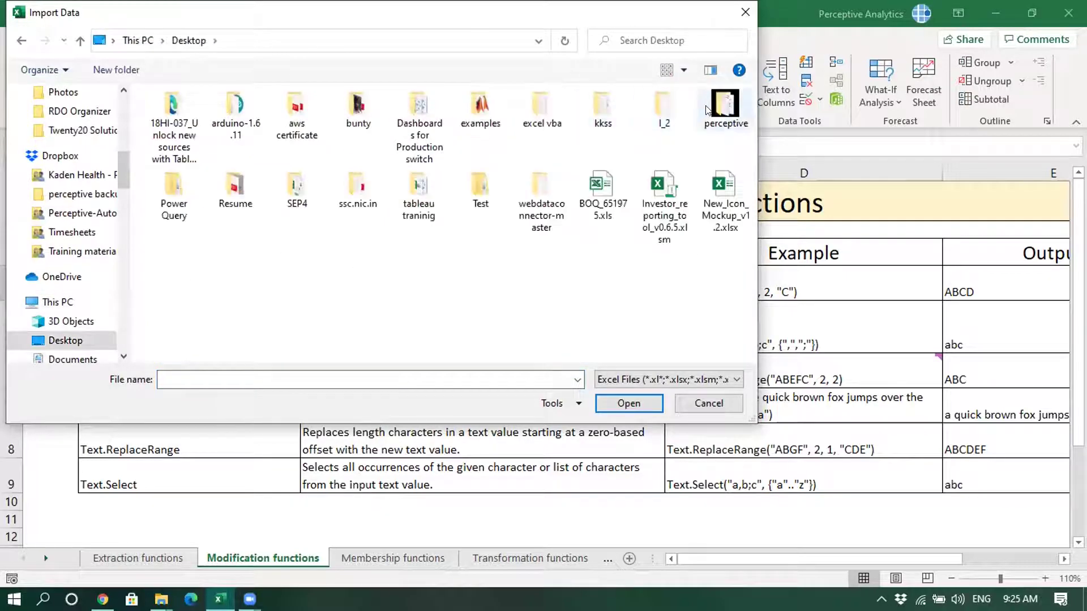
left_click(620, 113)
double_click(619, 112)
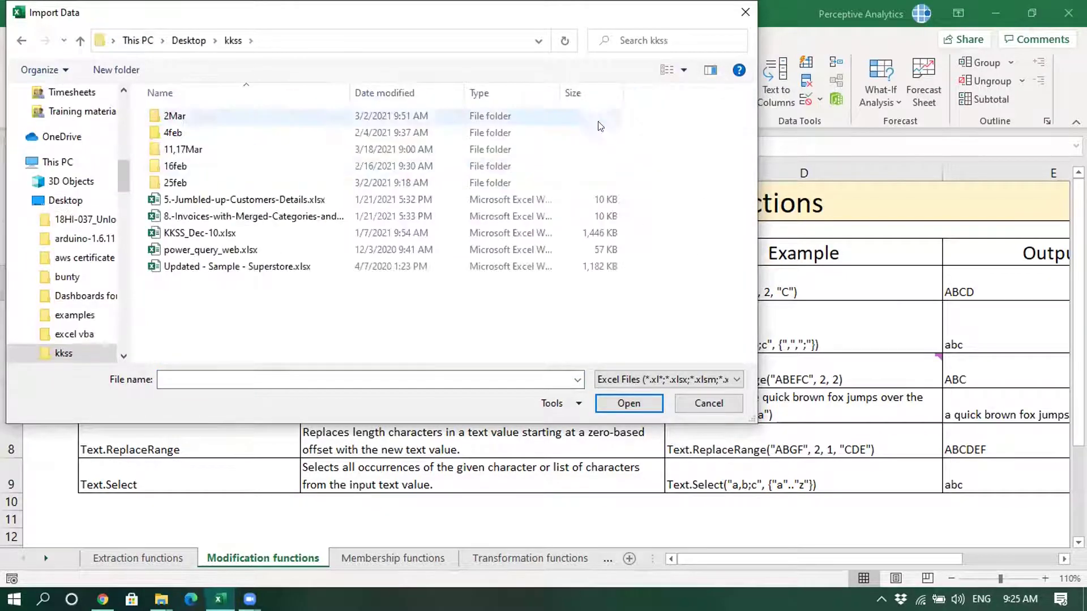
double_click(270, 145)
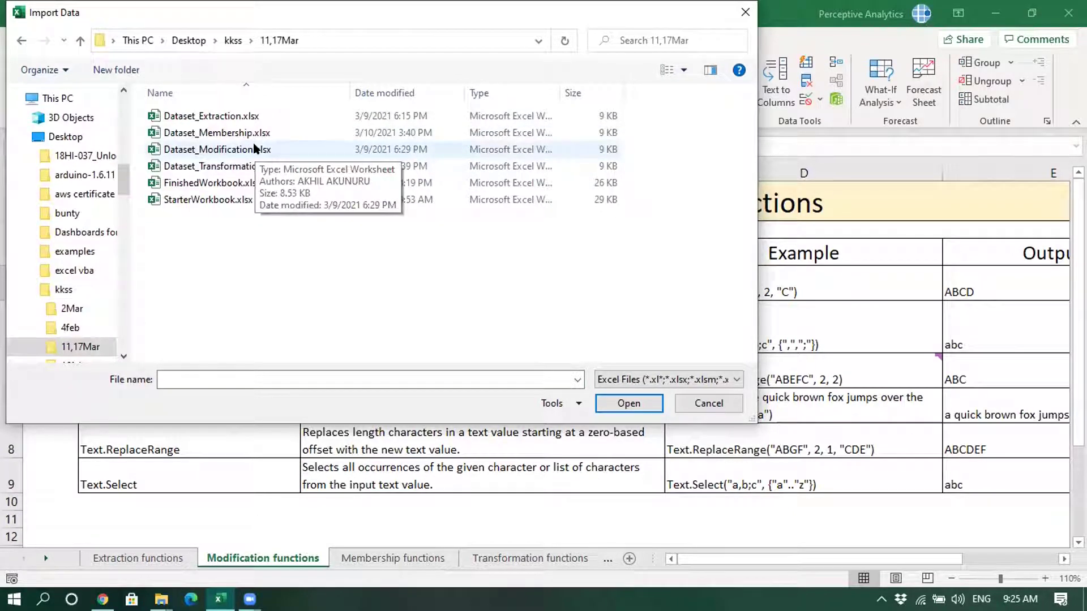
left_click(254, 148)
left_click(618, 407)
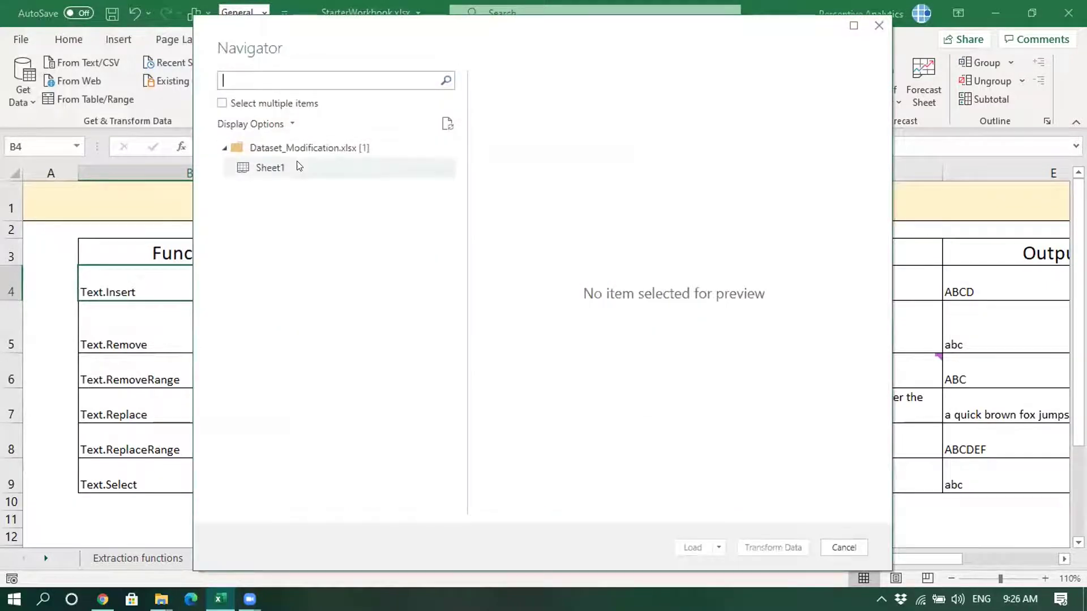
Step: Bring Sheet1 into the Power Query Editor for transformation and use its first row as column headers
left_click(296, 165)
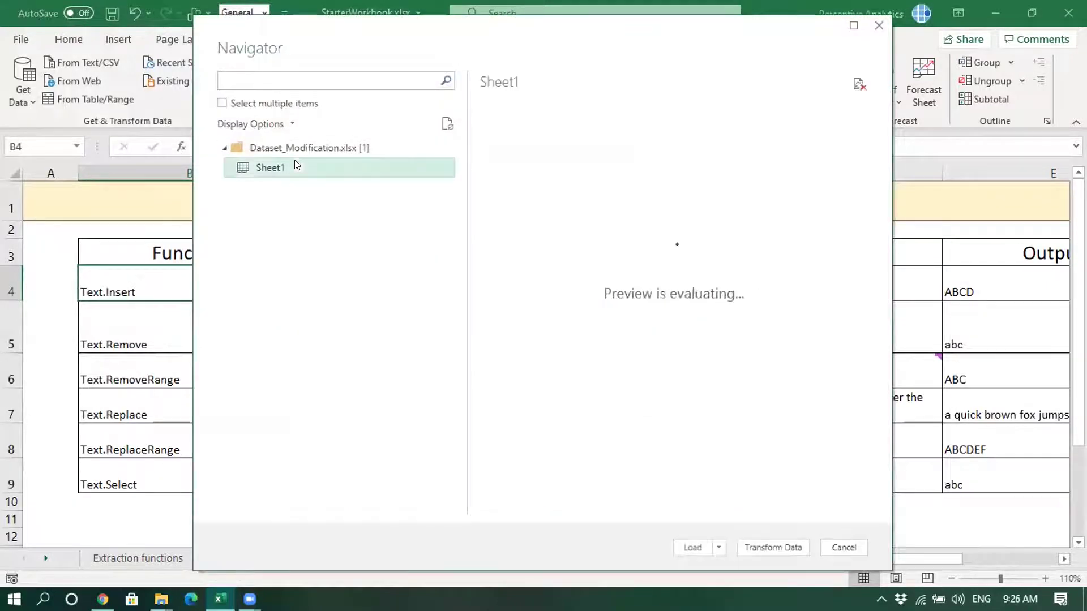
left_click(771, 548)
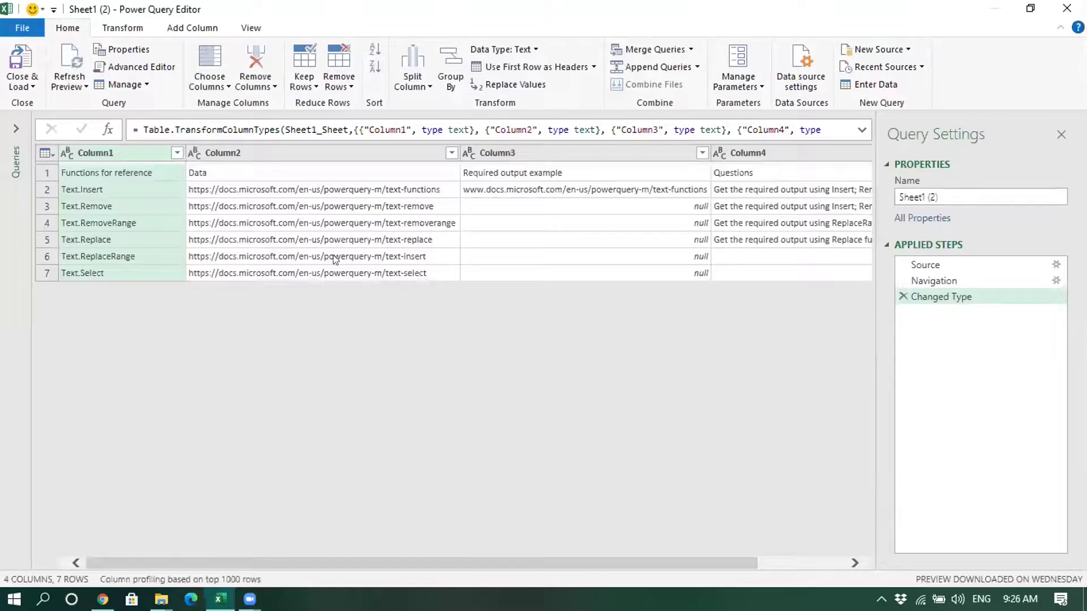
left_click(234, 173)
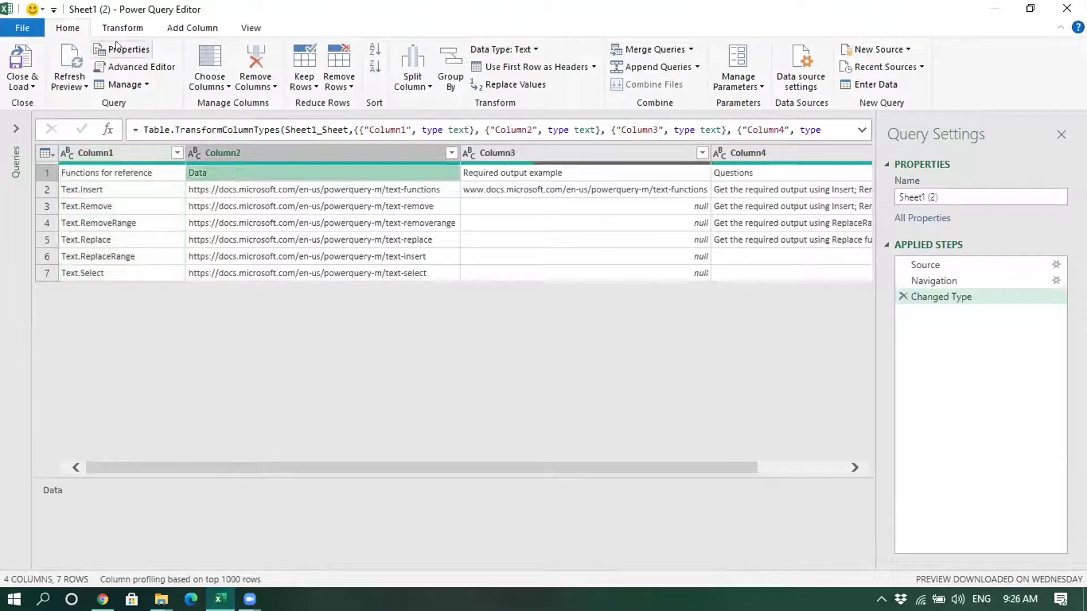
left_click(134, 29)
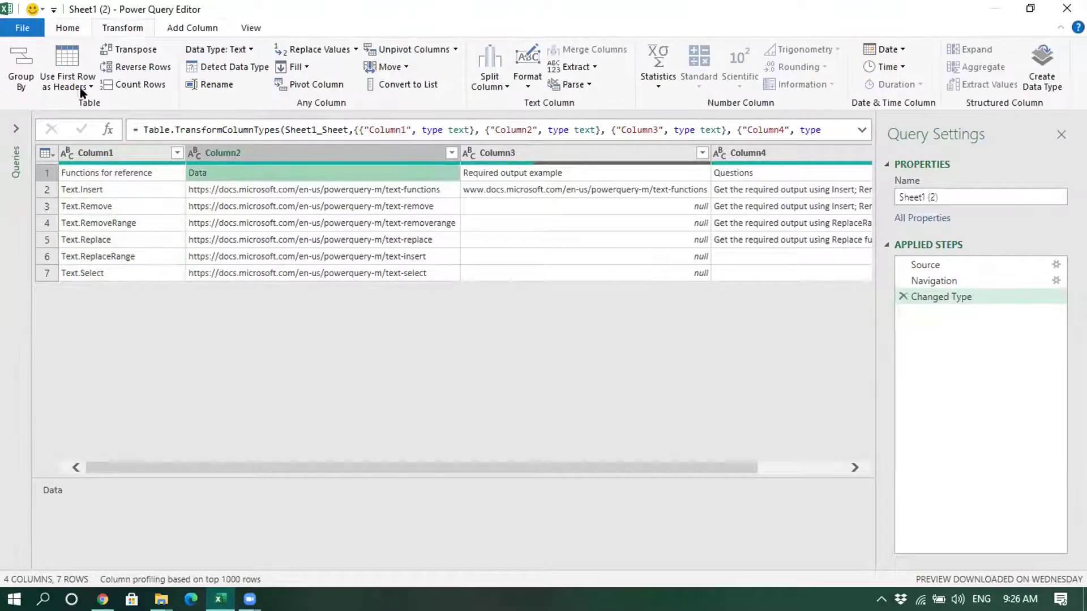
left_click(78, 53)
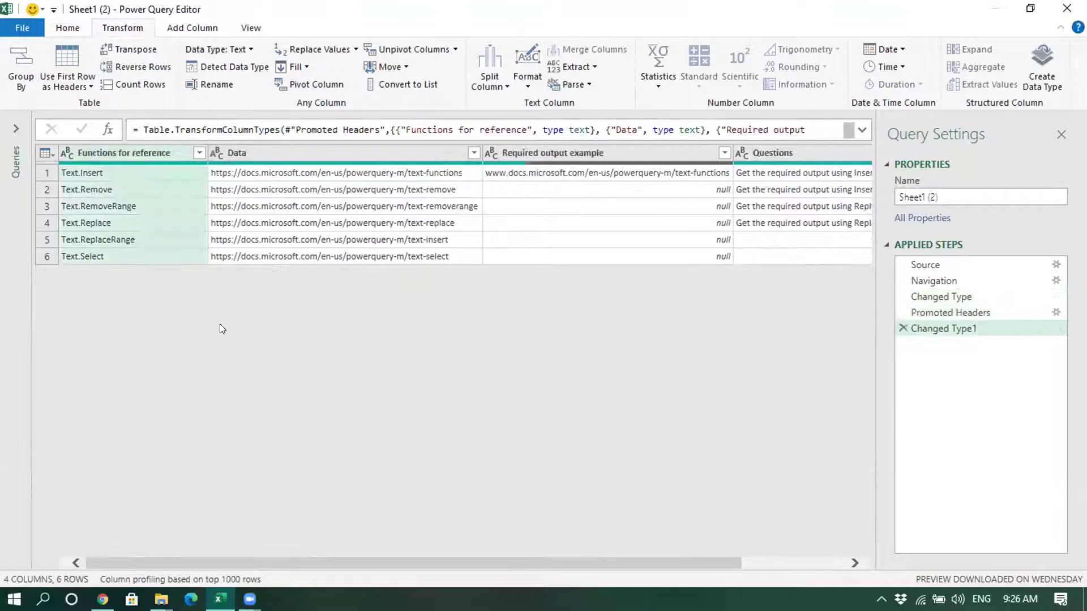
Step: Examine the Functions for reference, Data, Required output example and Questions columns, including the full text of the first question
left_click(334, 207)
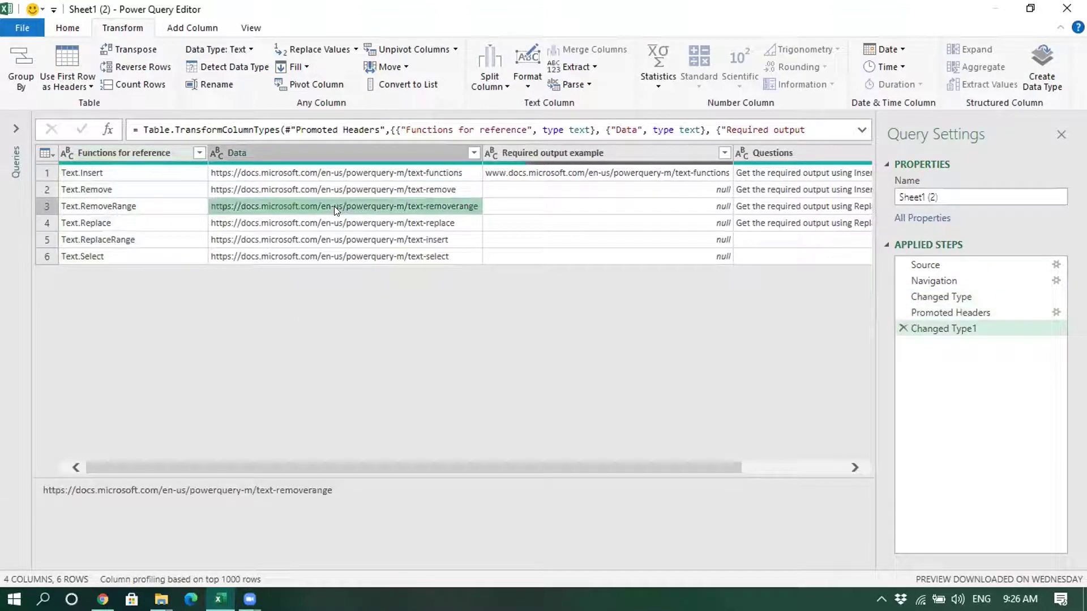
left_click_drag(384, 465, 362, 451)
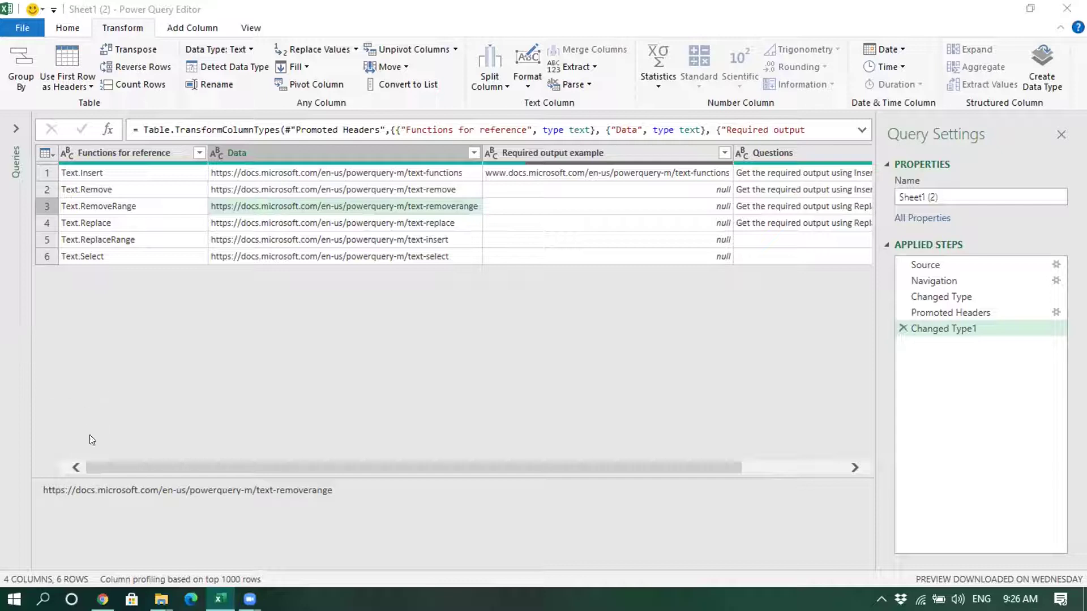
left_click(119, 467)
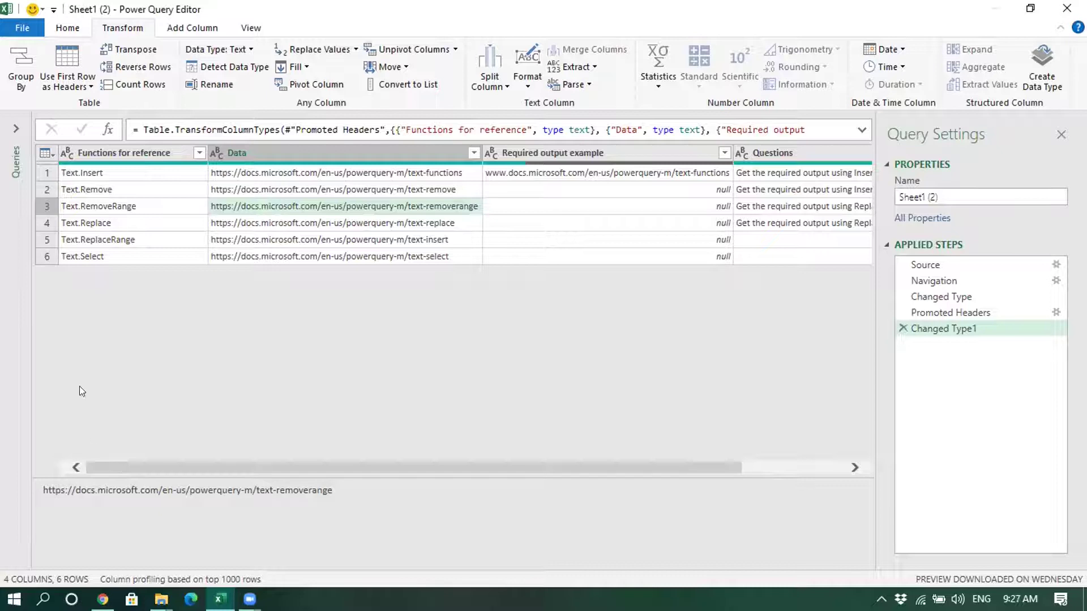
left_click(106, 148)
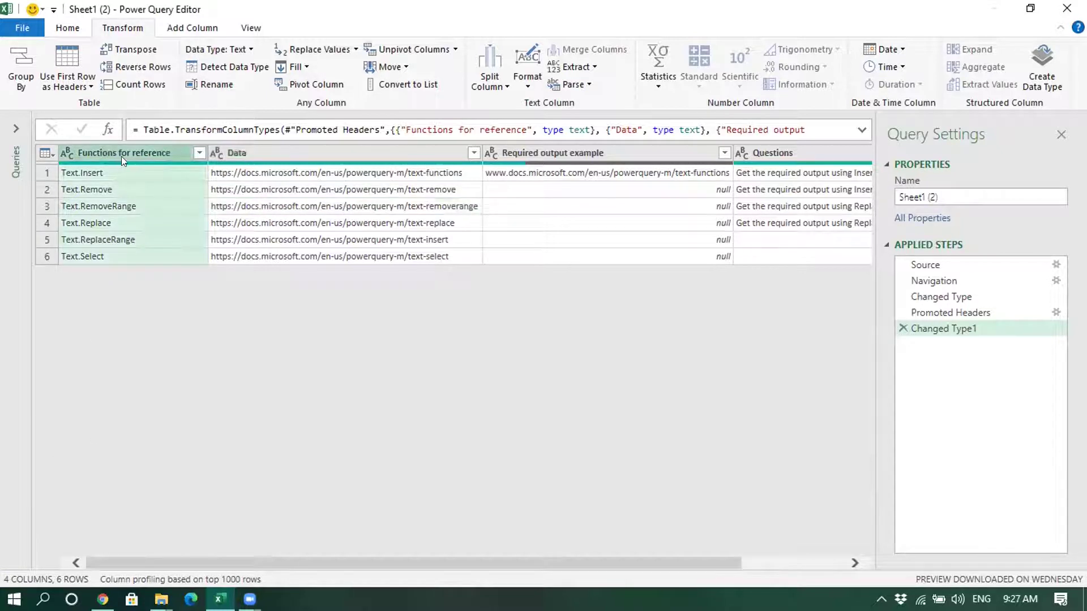
left_click(268, 148)
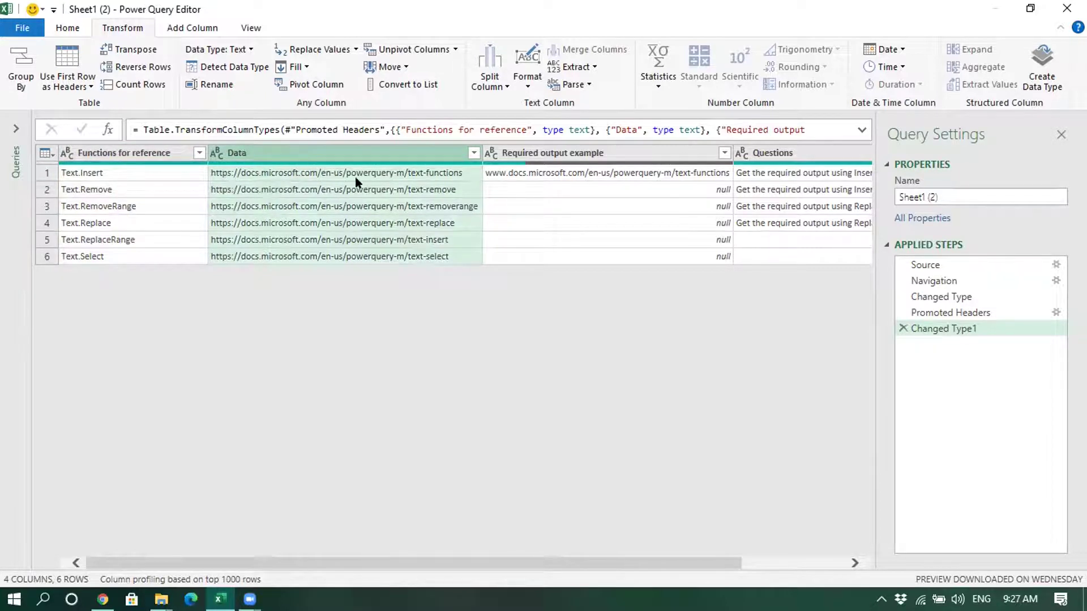
mouse_move(342, 564)
left_mouse_down()
mouse_move(375, 564)
mouse_move(342, 564)
left_mouse_up()
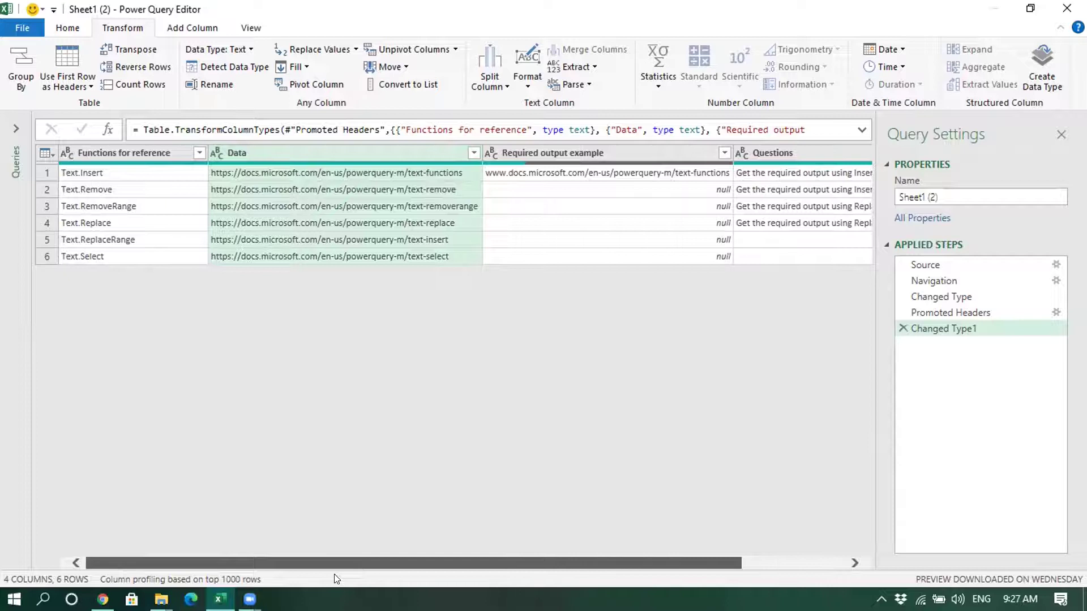
left_click_drag(560, 564, 626, 566)
left_click(698, 152)
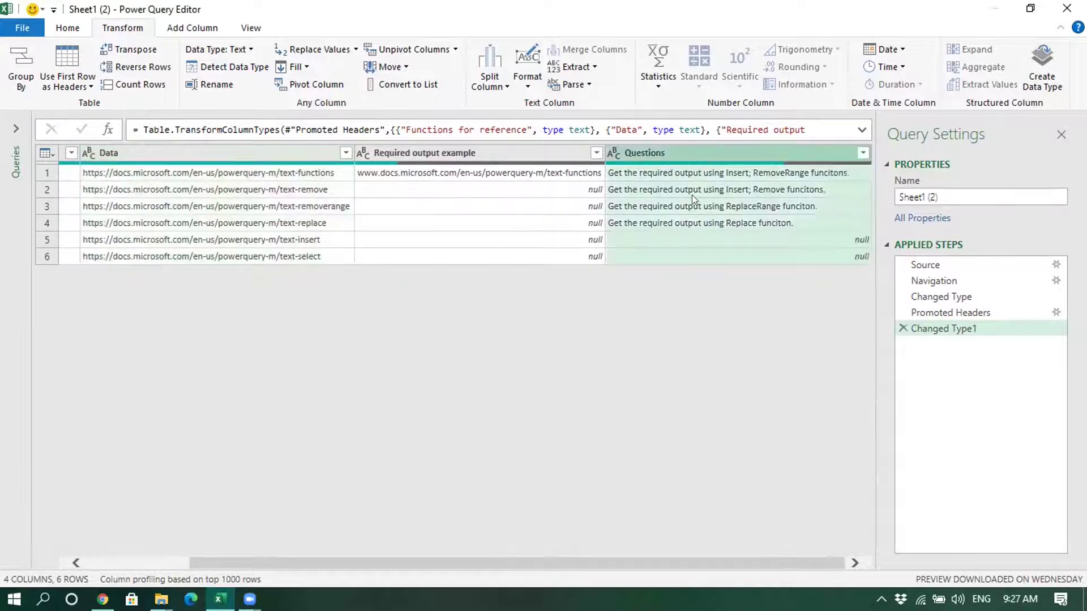
left_click(448, 151)
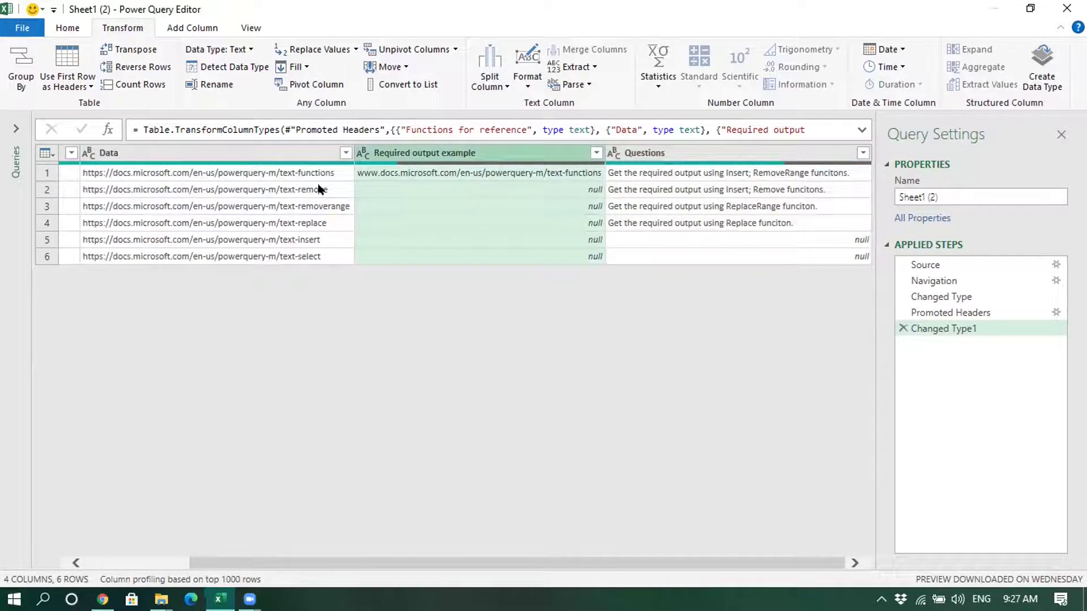
left_click_drag(427, 562, 472, 576)
left_click(132, 160)
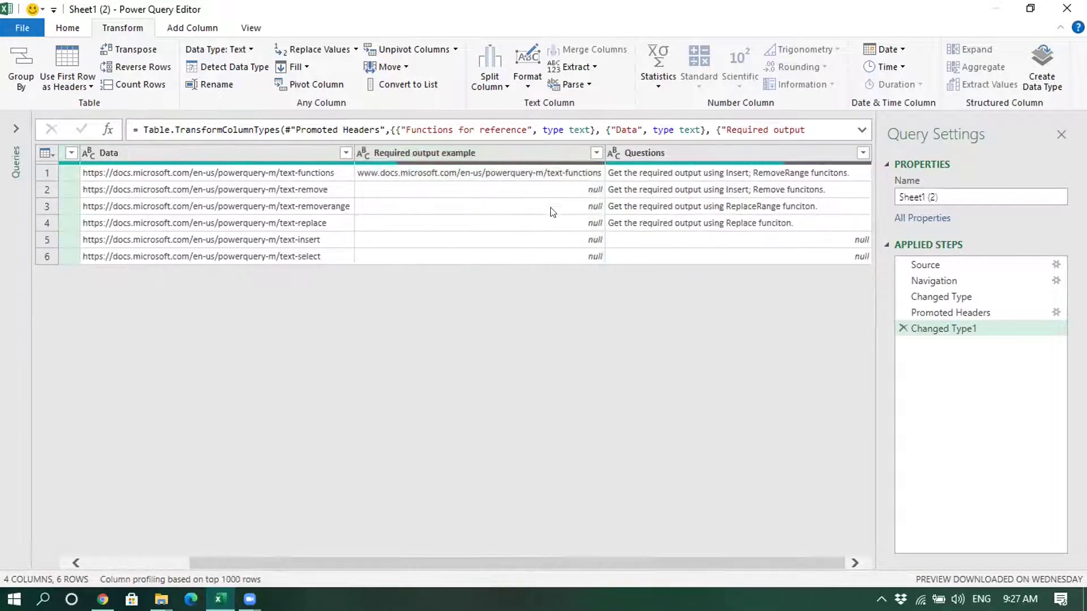
left_click(629, 172)
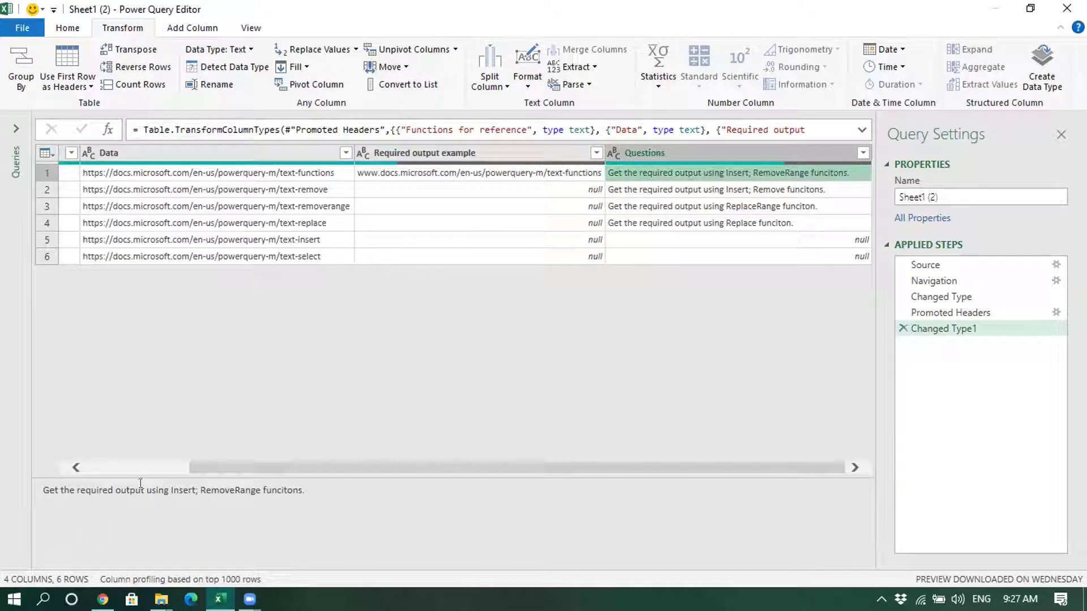
Step: Compare the first row's Data URL with its Required output example and examine the functions named in the first two questions
left_click_drag(170, 490, 260, 488)
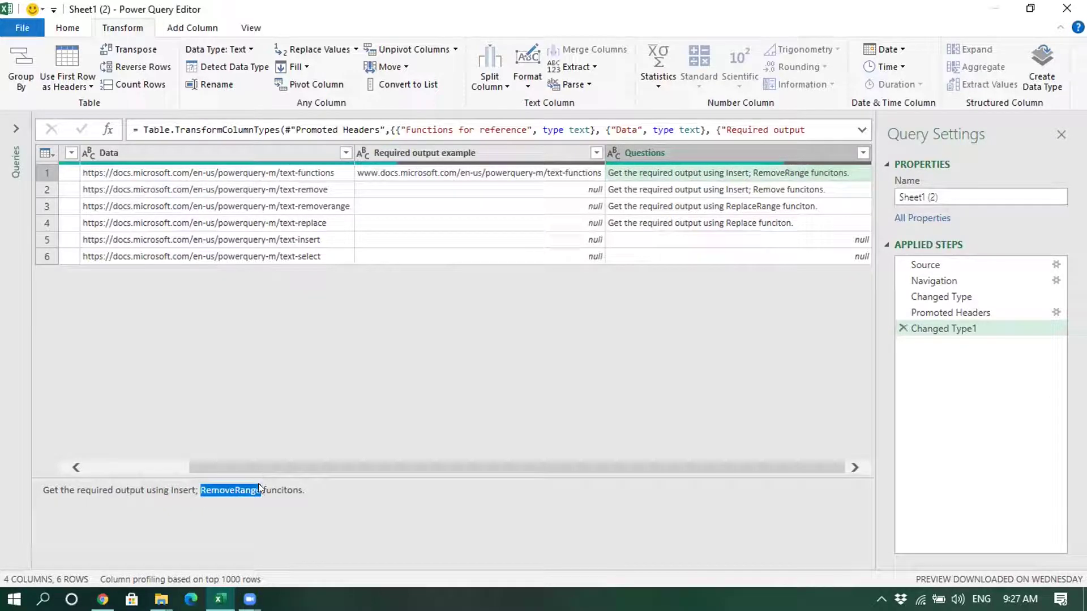
left_click(388, 176)
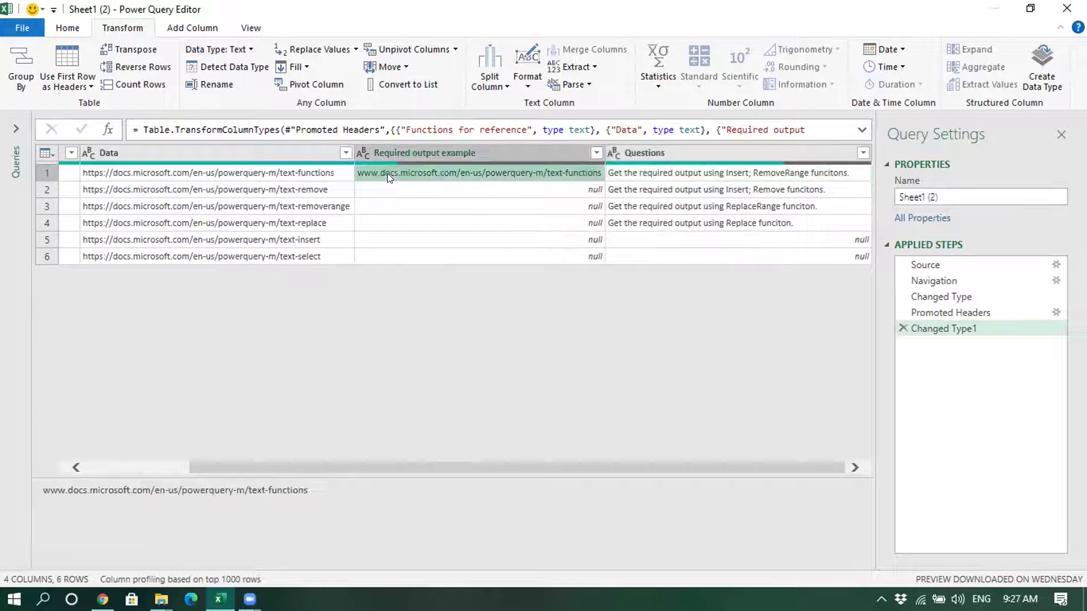
left_click_drag(343, 467, 276, 467)
left_click(309, 178)
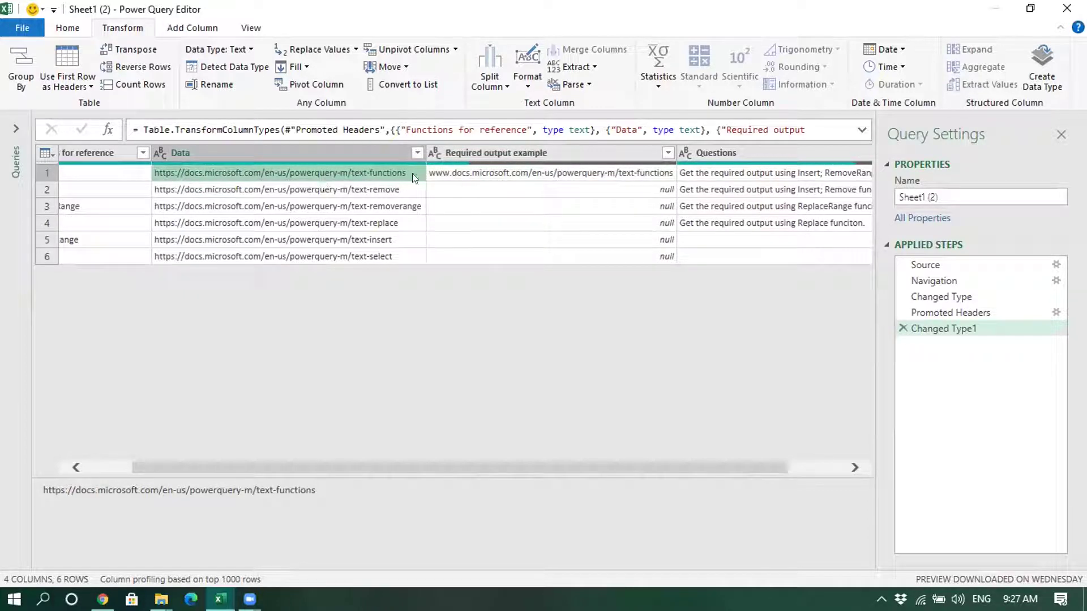
left_click(465, 171)
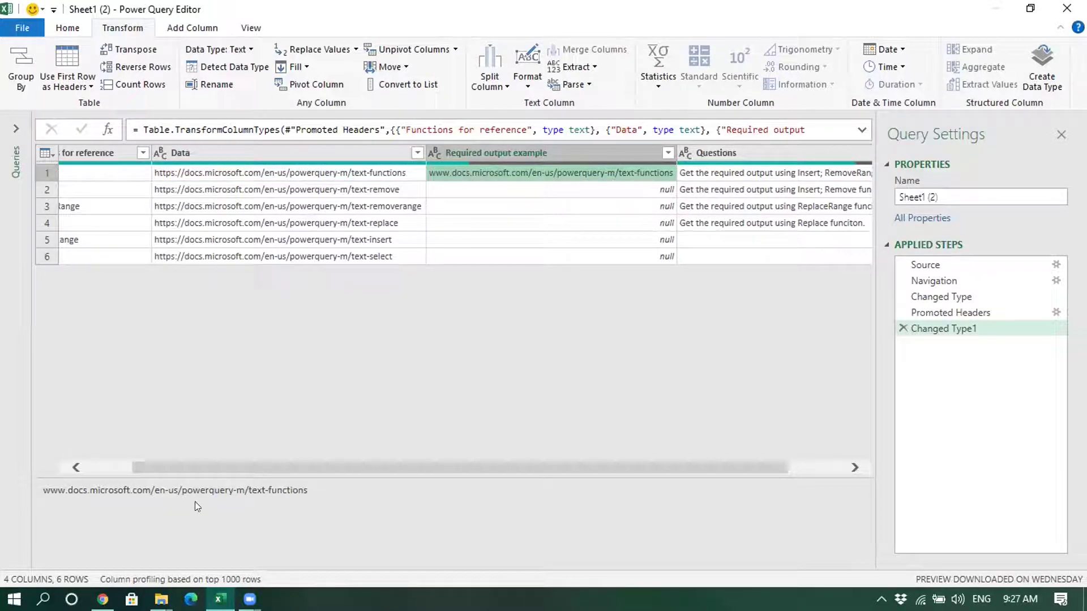
left_click(335, 173)
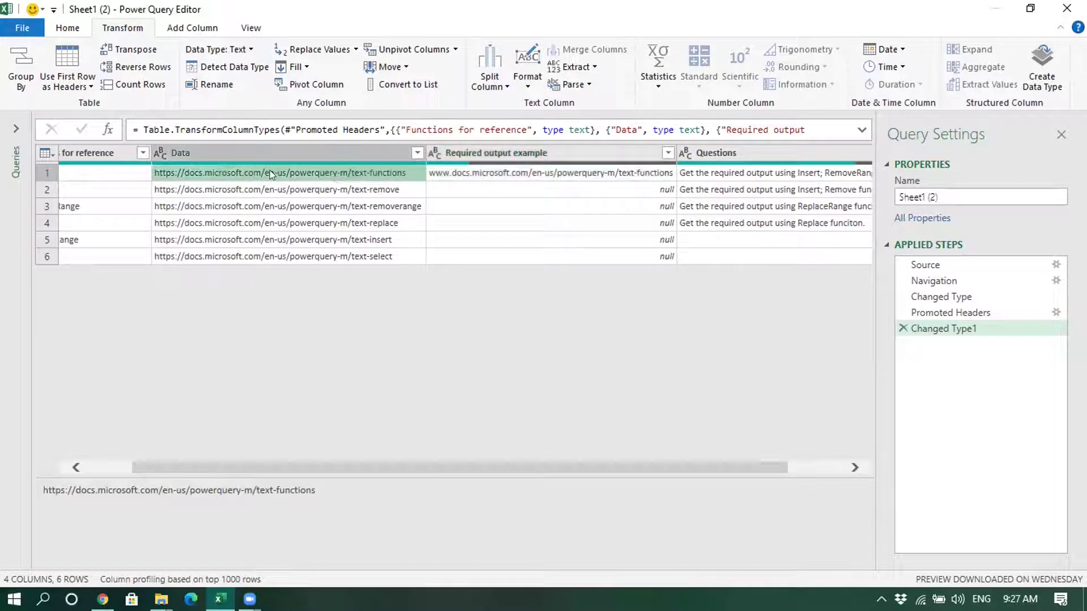
left_click(703, 176)
left_click_drag(326, 465, 186, 484)
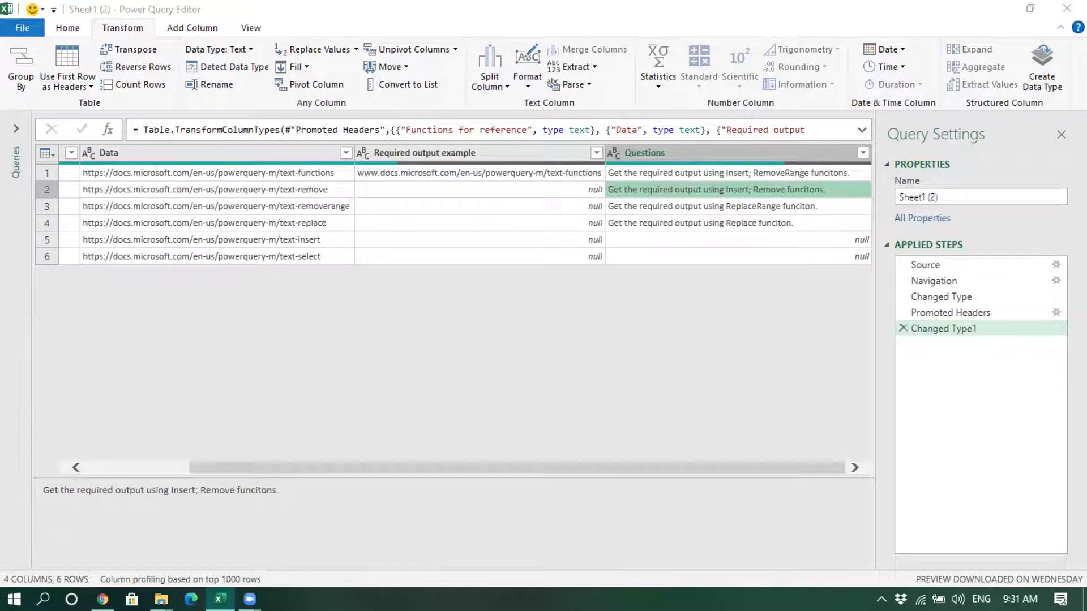
left_click_drag(388, 464, 360, 469)
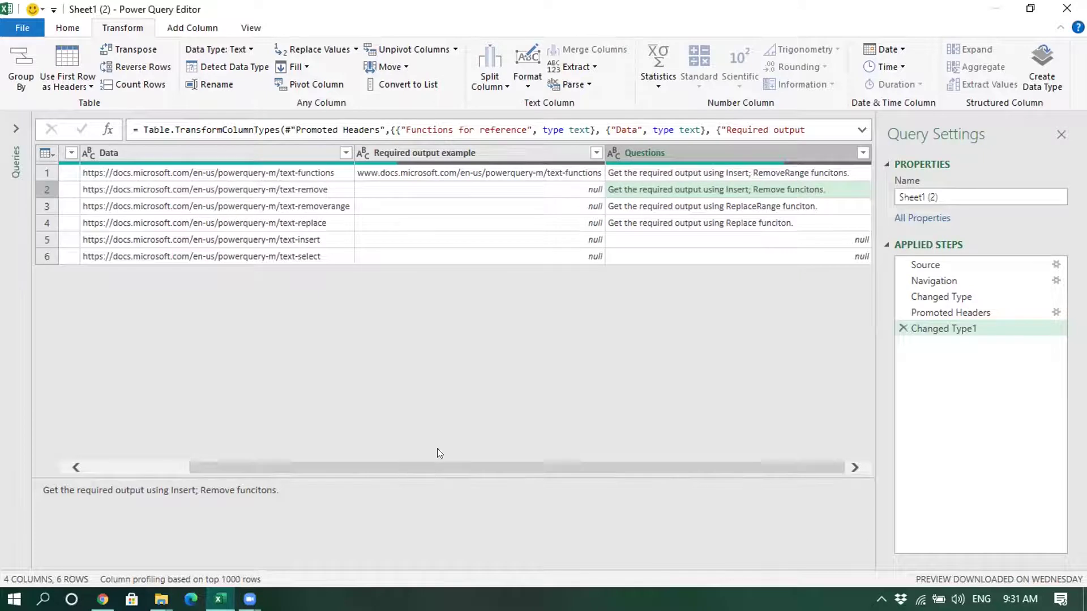
Step: Start a new custom column named Q1, keeping the data rows in view beside its definition
left_click(196, 31)
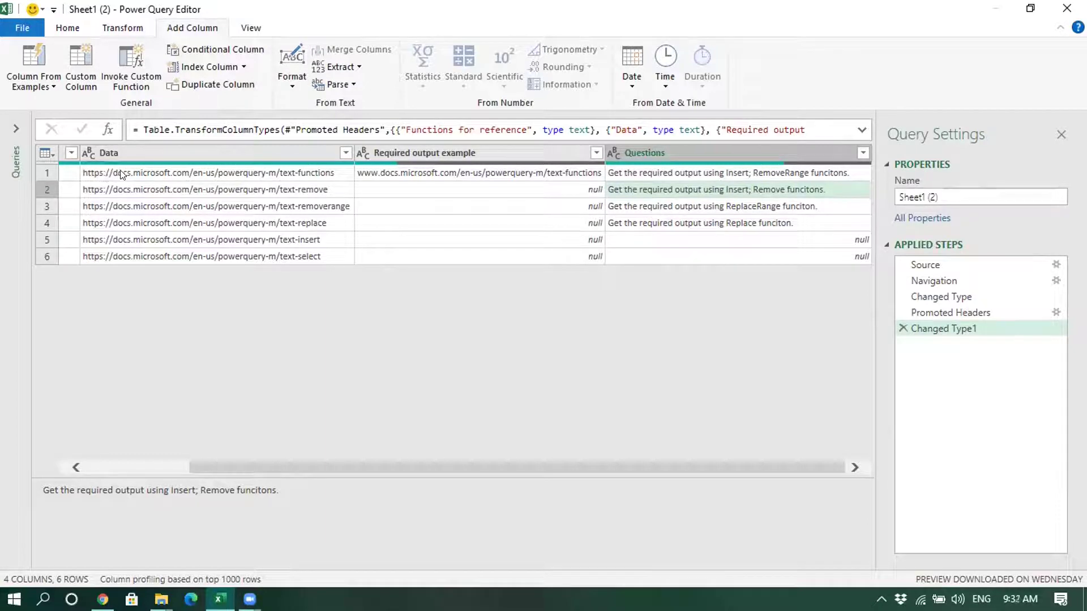
left_click(81, 63)
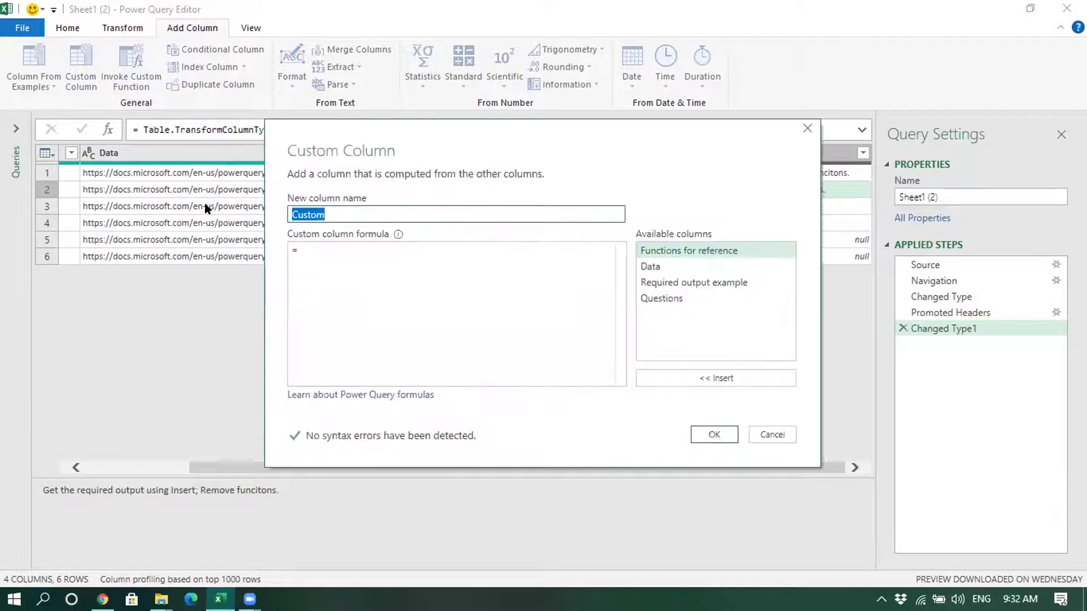
type("Q1")
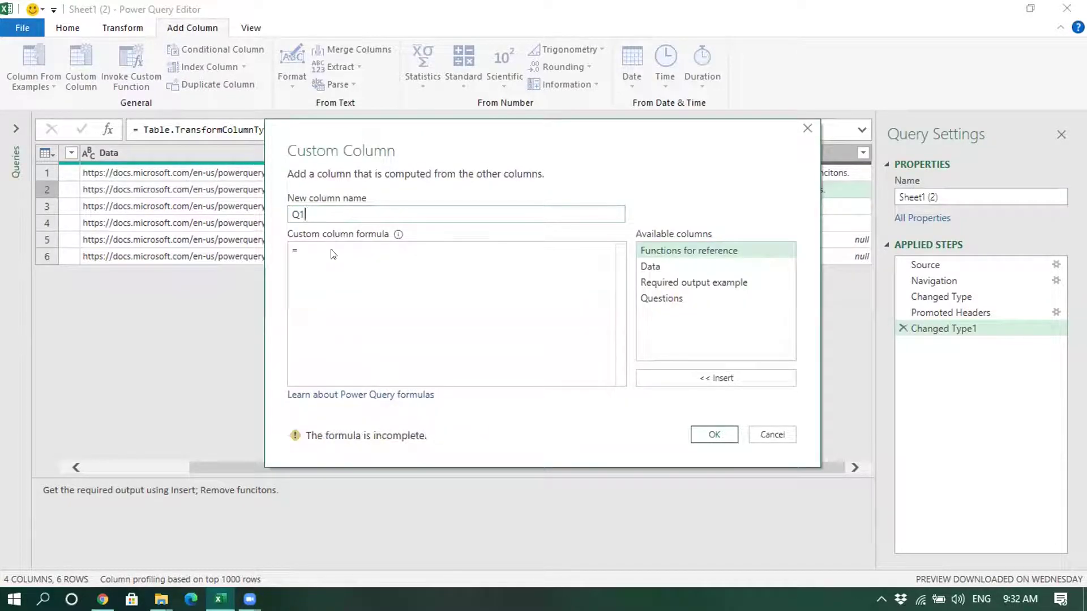
left_click_drag(382, 133, 480, 280)
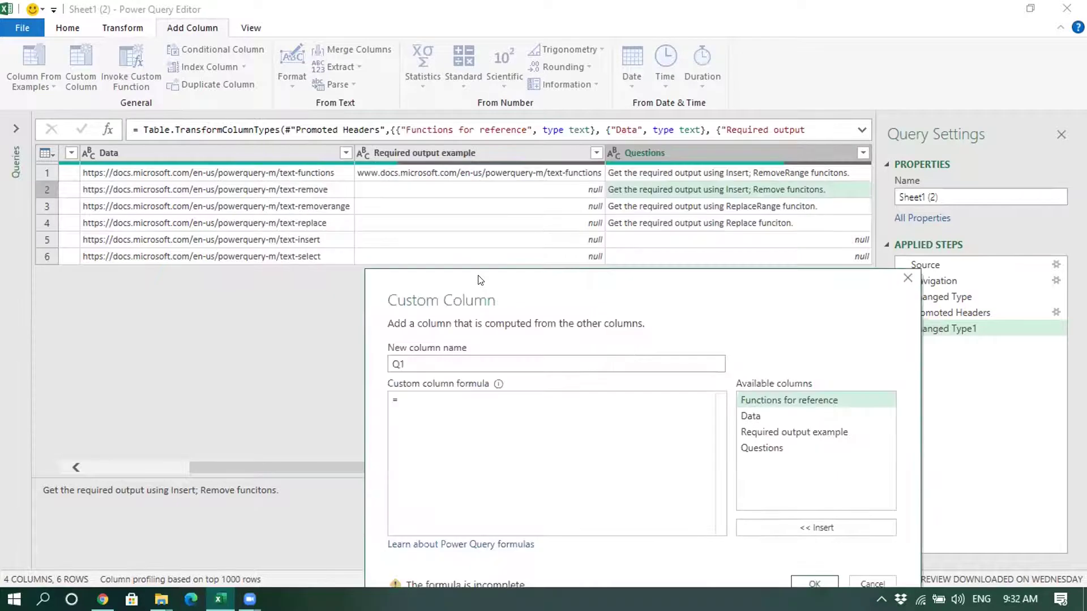
left_click(438, 403)
type("Tex")
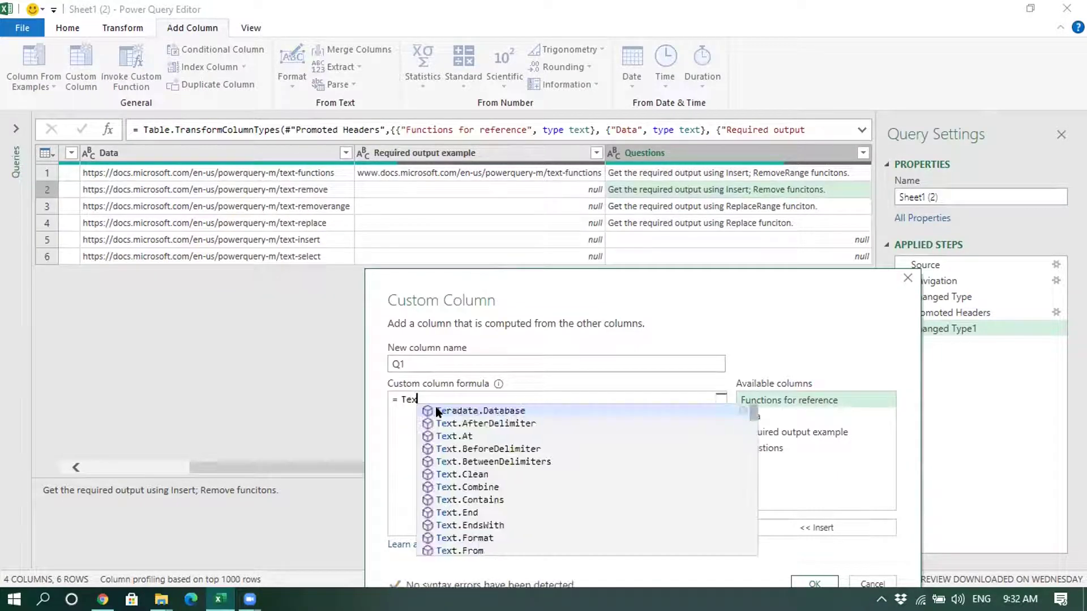
type("t.Inser")
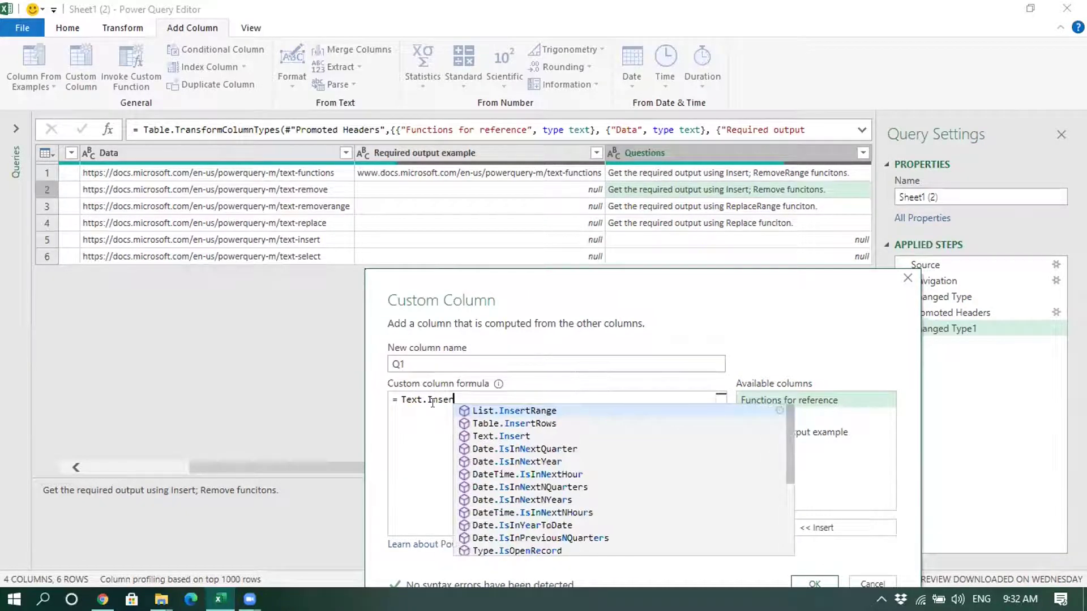
type("t(")
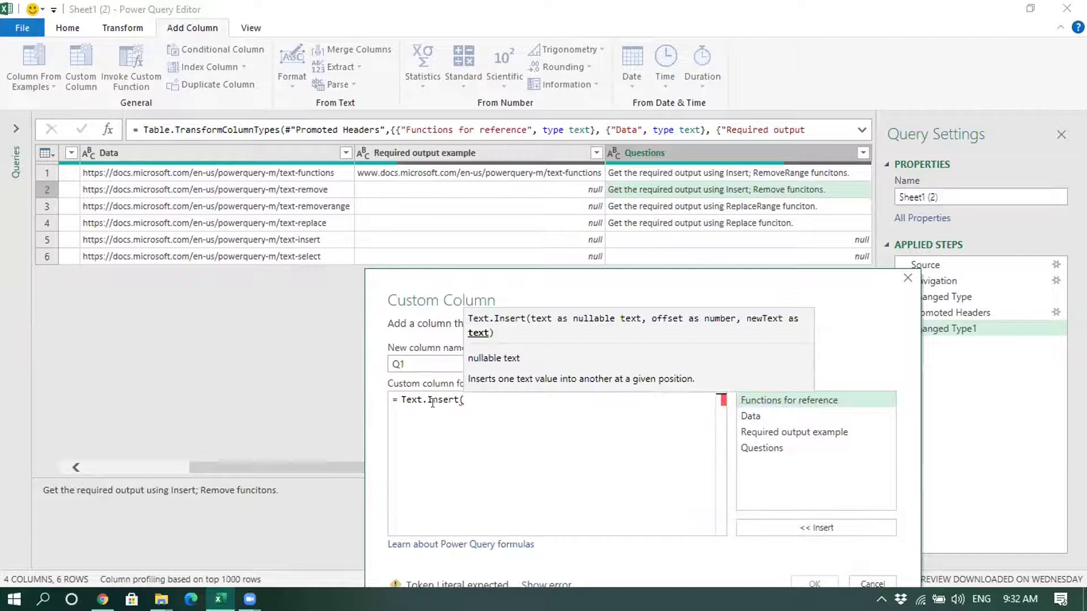
double_click(745, 416)
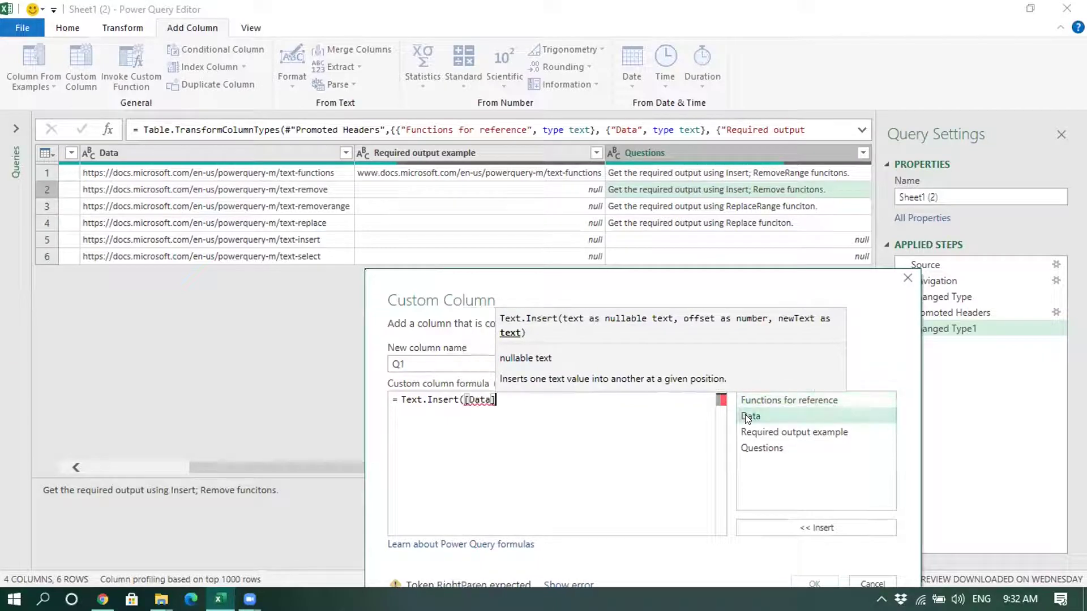
type(",")
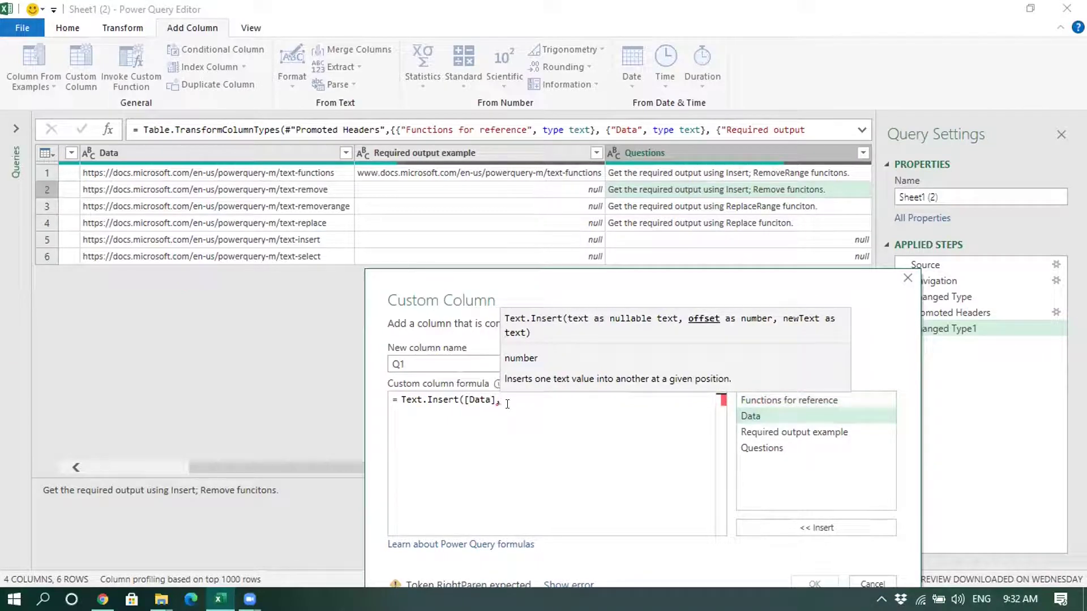
type("8")
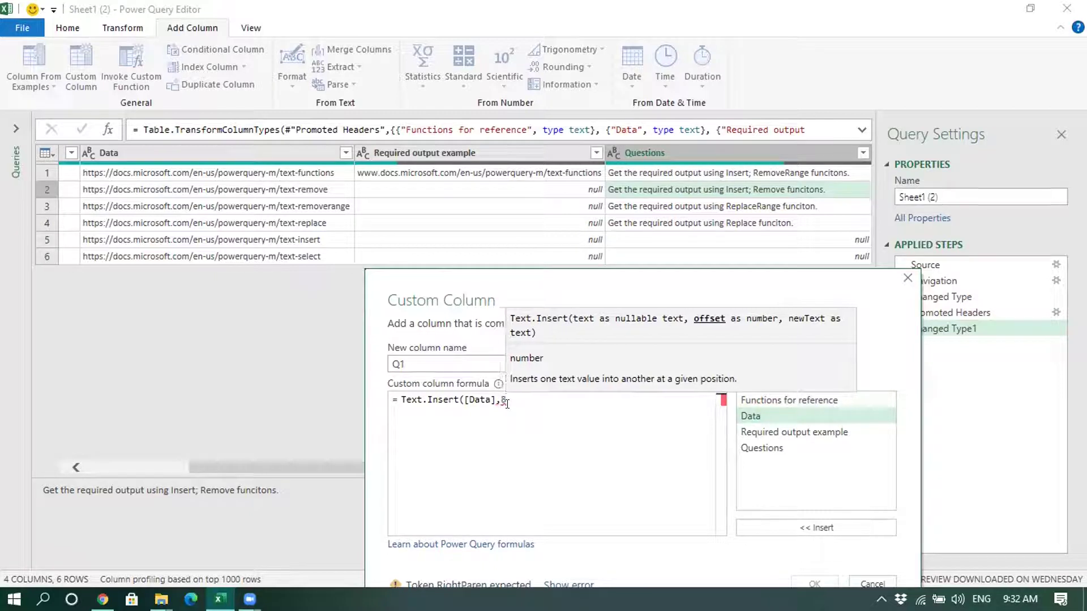
type(",")
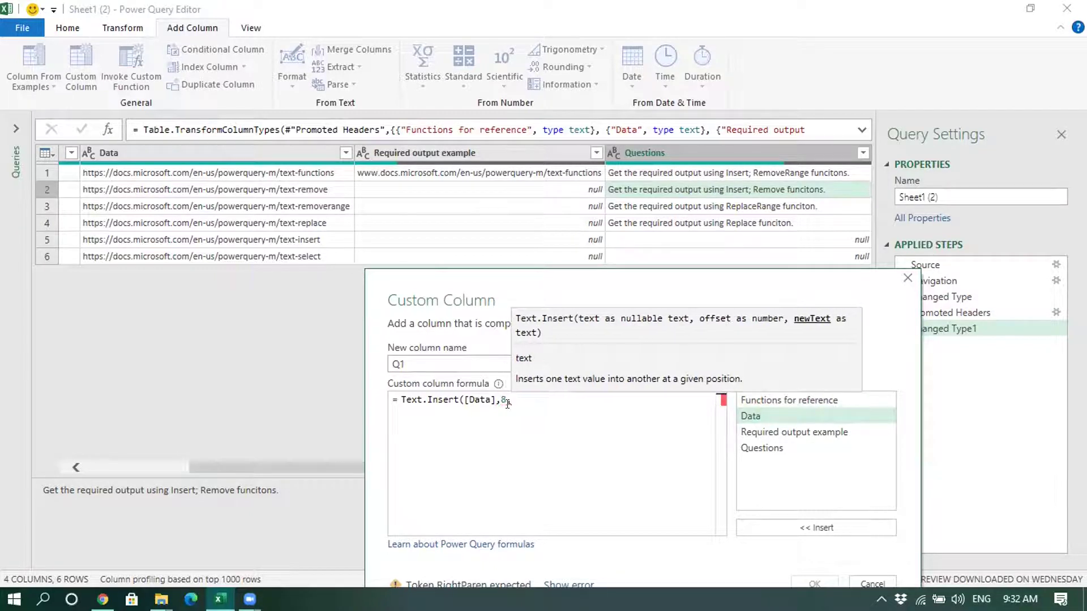
type("\"www.")
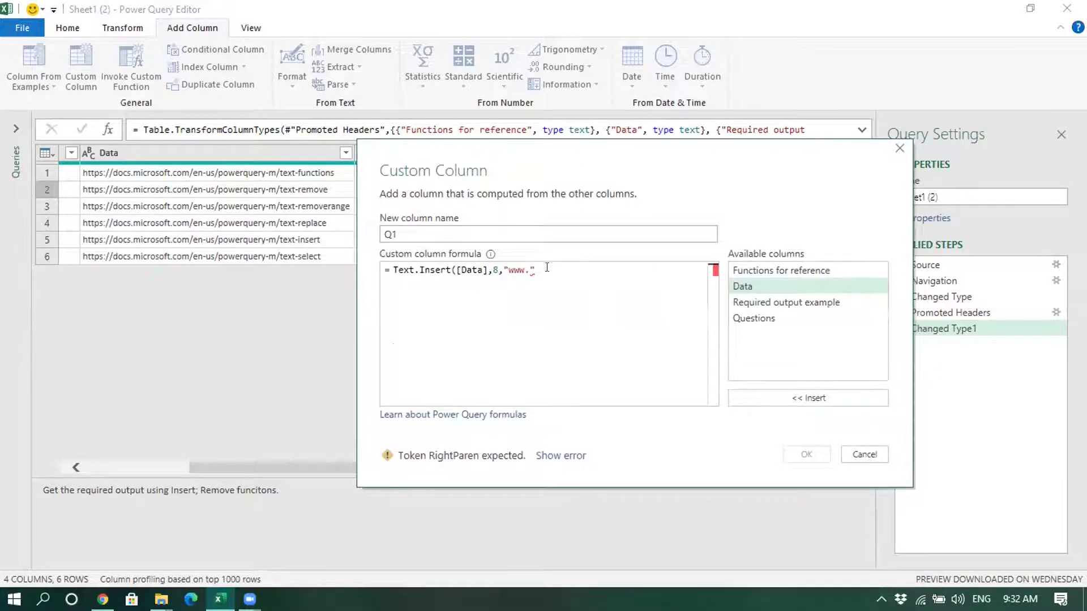
type(")")
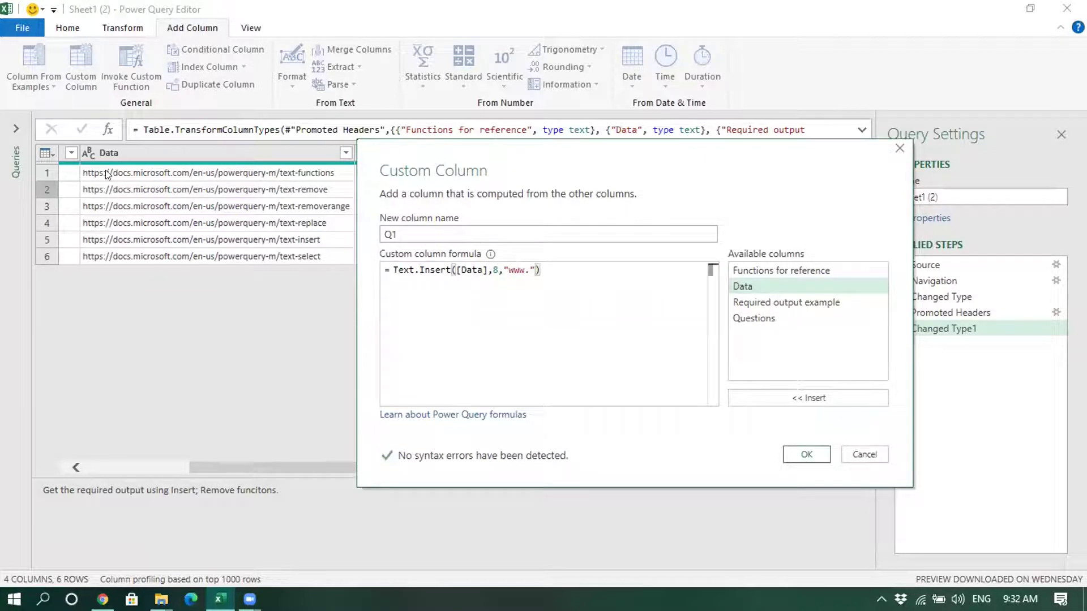
left_click(795, 454)
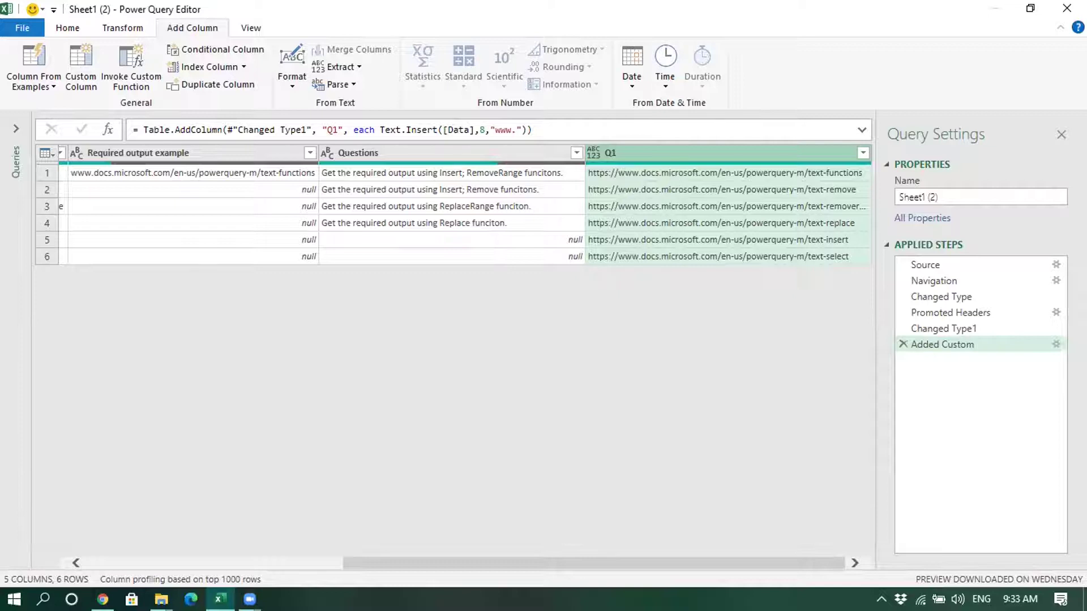
Step: Start another custom column and name it Q1 Output
left_click(1056, 345)
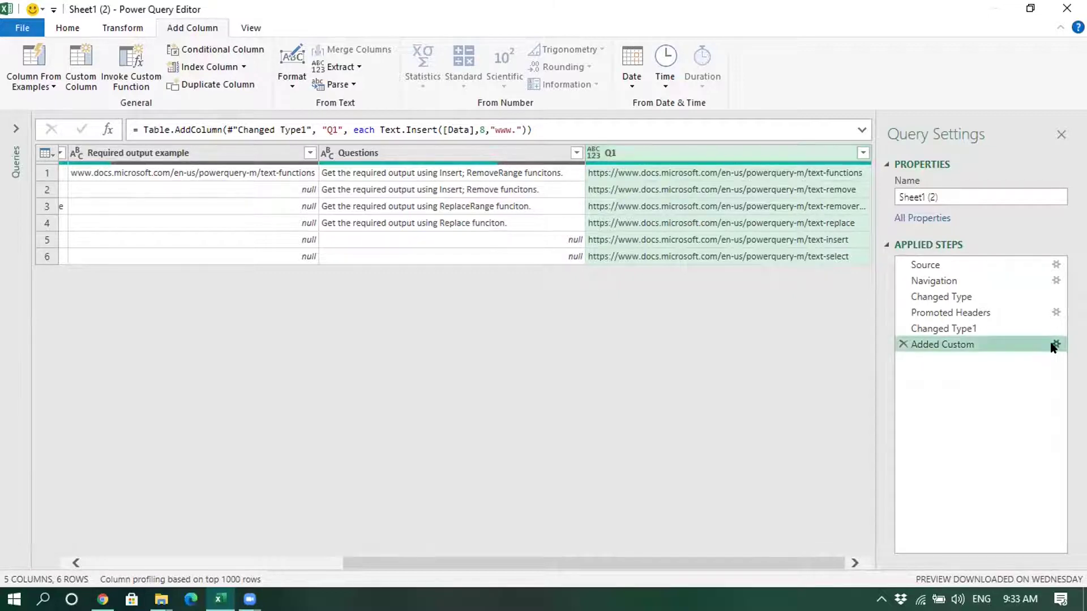
left_click(692, 433)
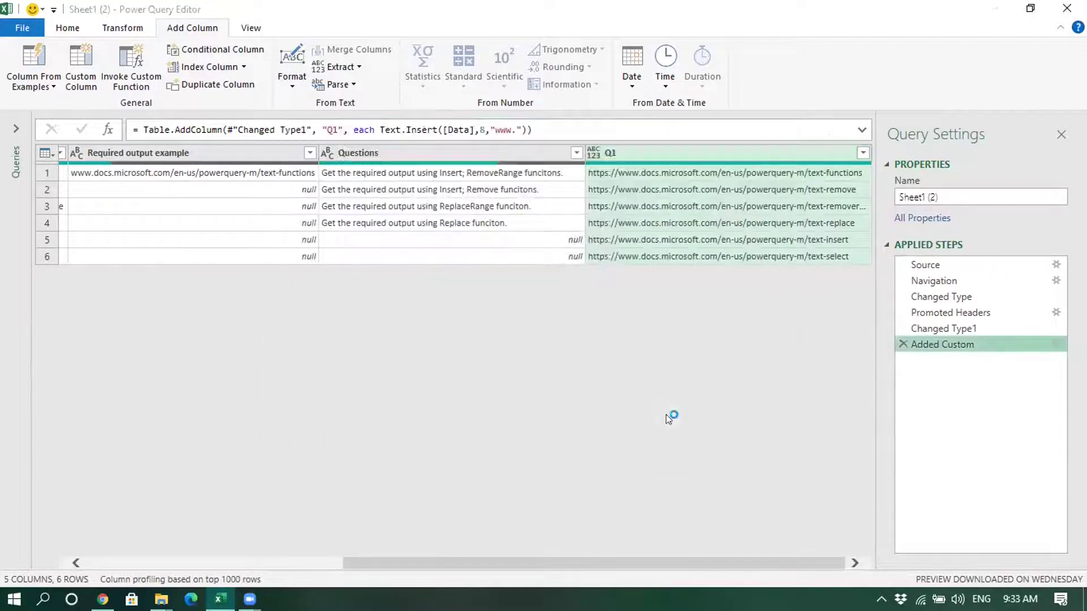
left_click(81, 59)
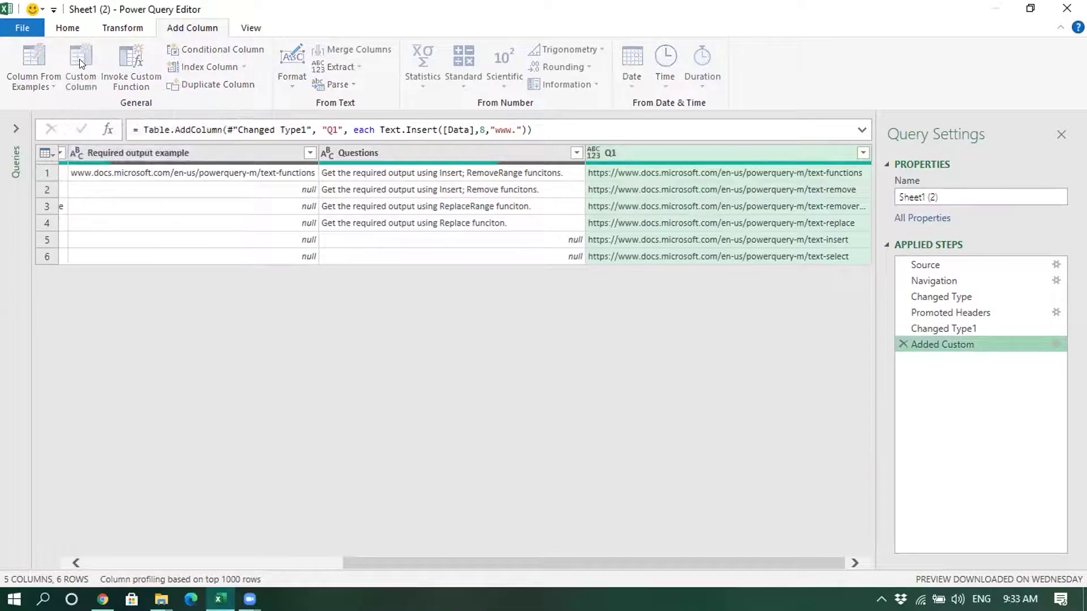
left_click_drag(330, 212, 255, 219)
type("Q1 Qutput")
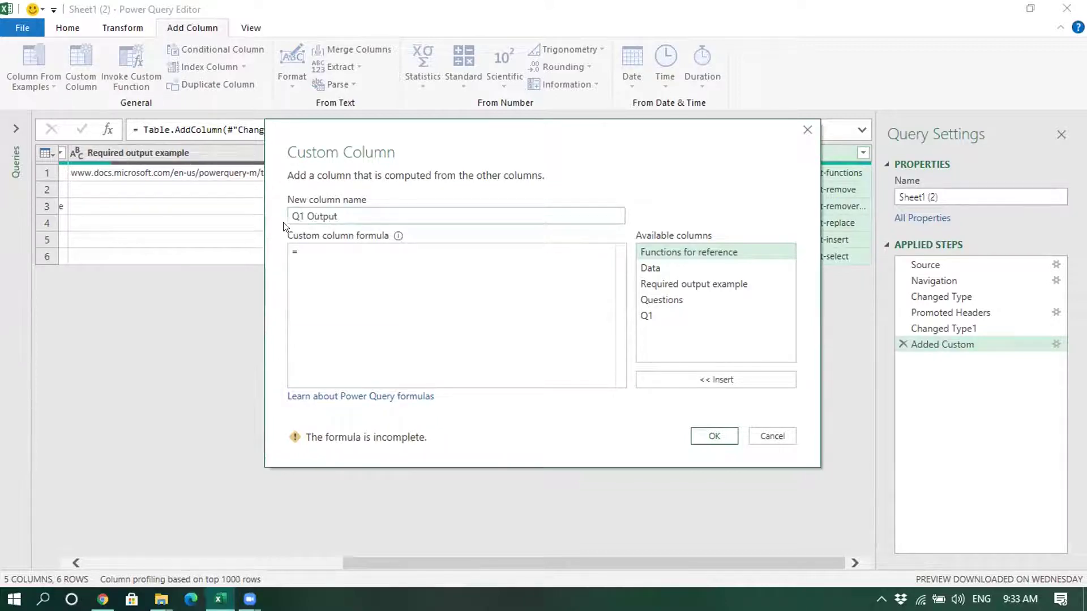
Step: Begin the Q1 Output formula with the Text.RemoveRange function and open its argument list
left_click(304, 253)
type("Tex")
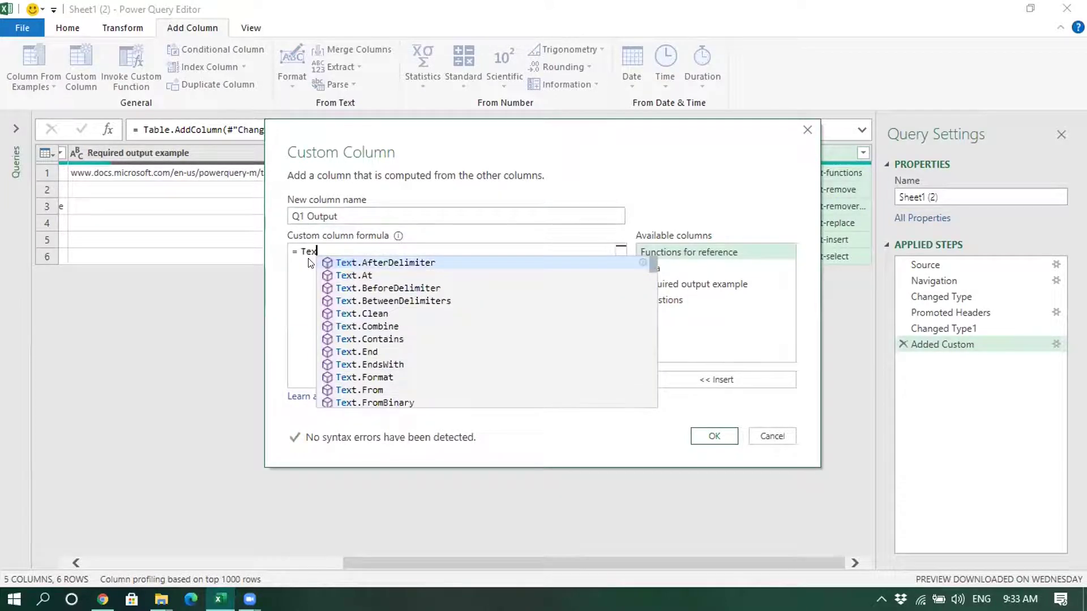
type("t.")
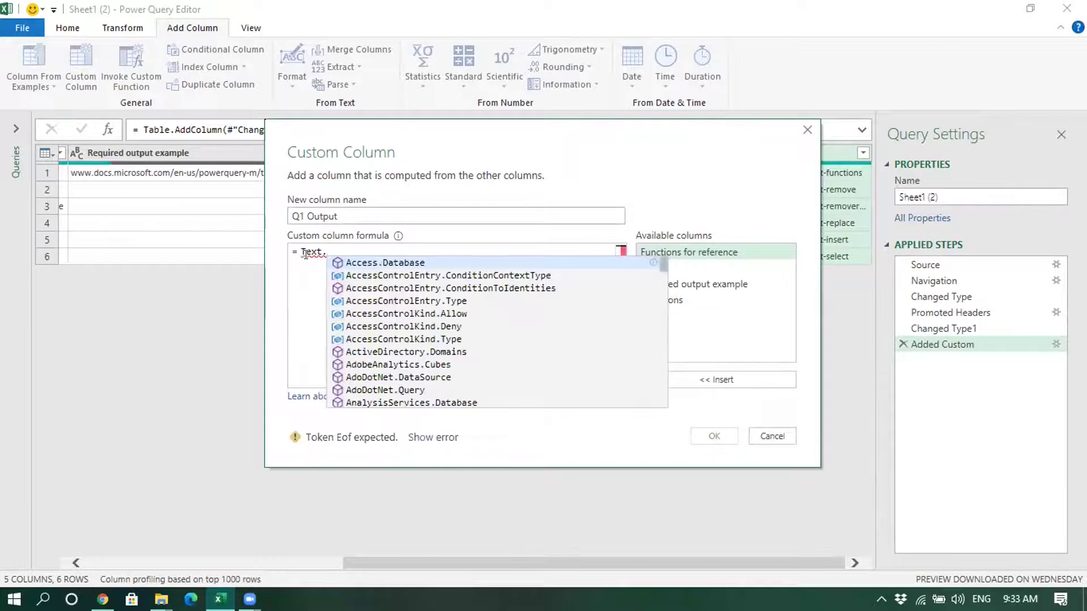
type("Removera")
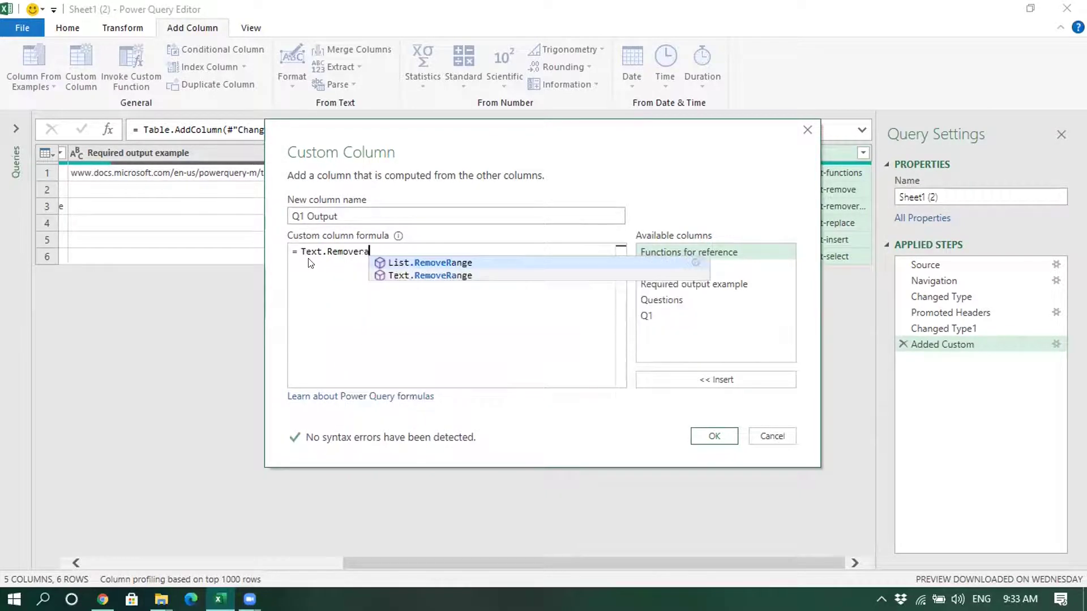
key("Tab")
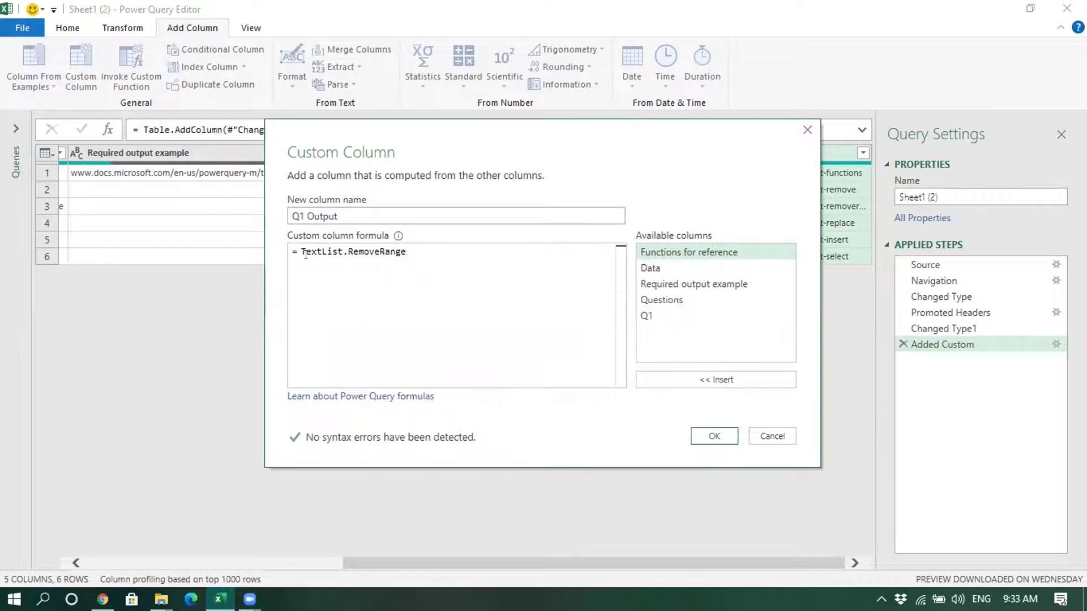
double_click(337, 251)
left_click(337, 251)
key("BackSpace")
key("BackSpace")
key("BackSpace")
key("BackSpace")
key("End")
type("(")
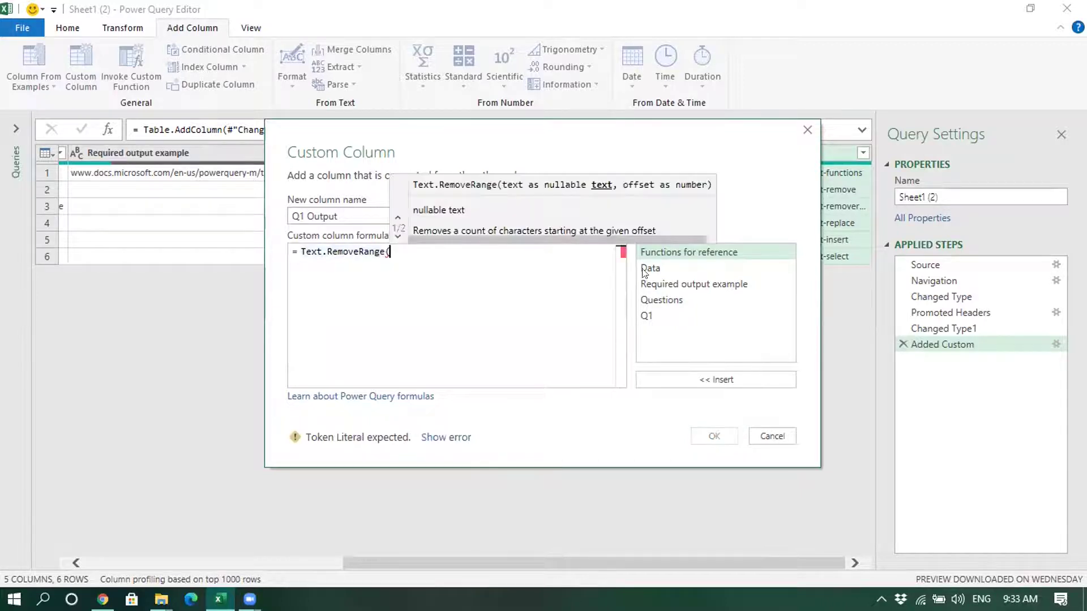
Step: Complete the Q1 Output formula as Text.RemoveRange([Q1],0,8) and add the column to the table
double_click(649, 313)
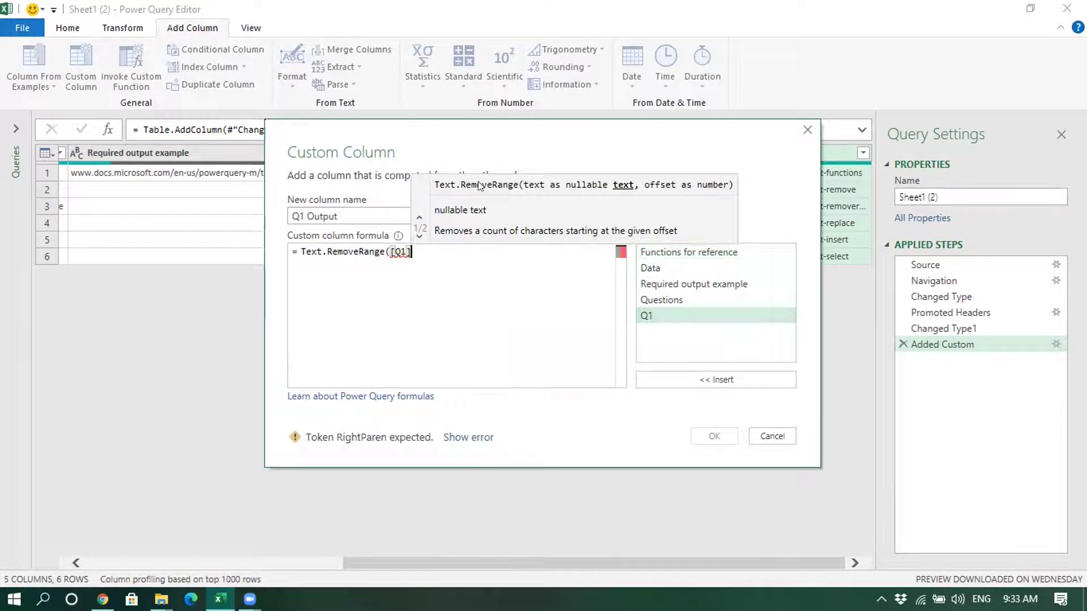
left_click_drag(440, 138, 488, 231)
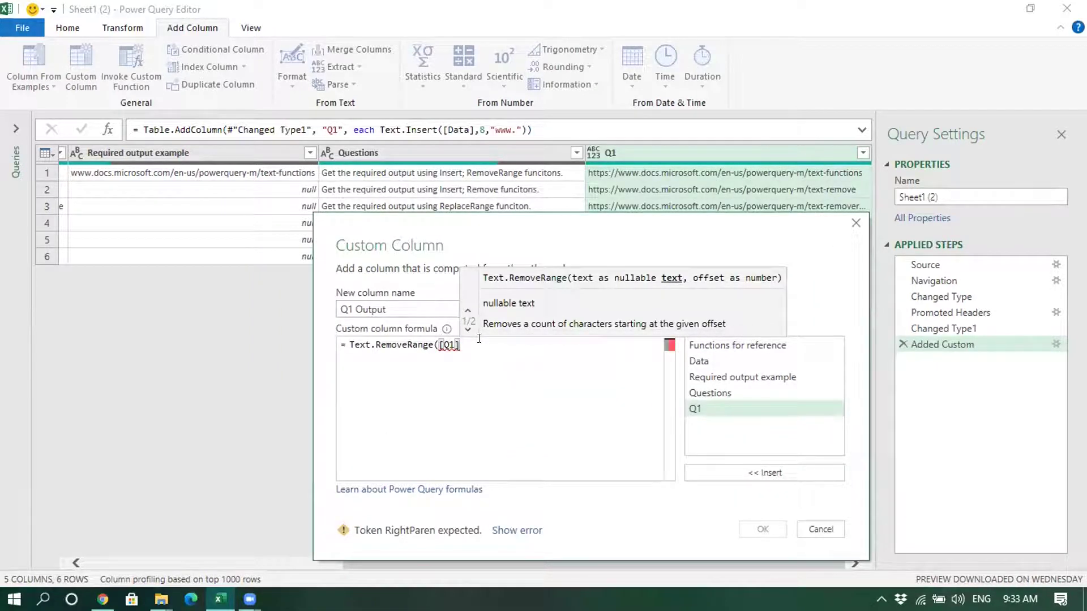
type(",")
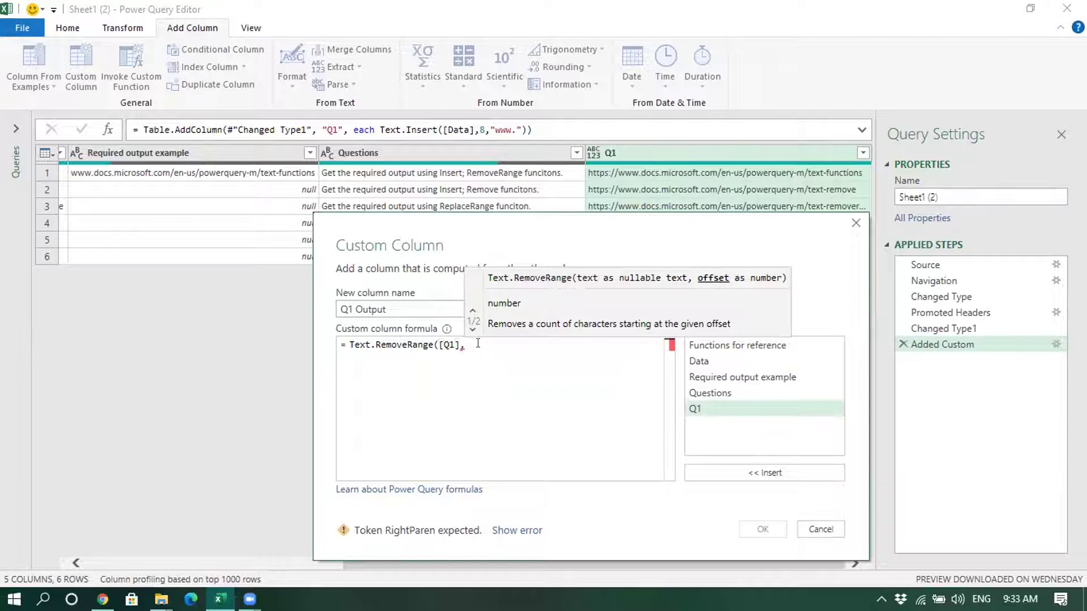
type("0")
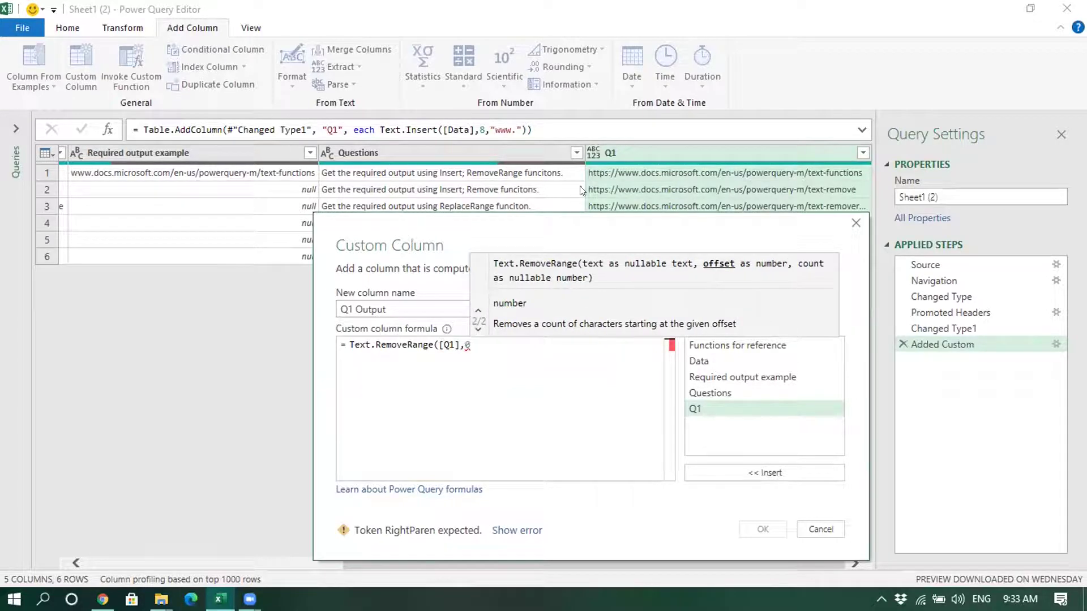
type(",")
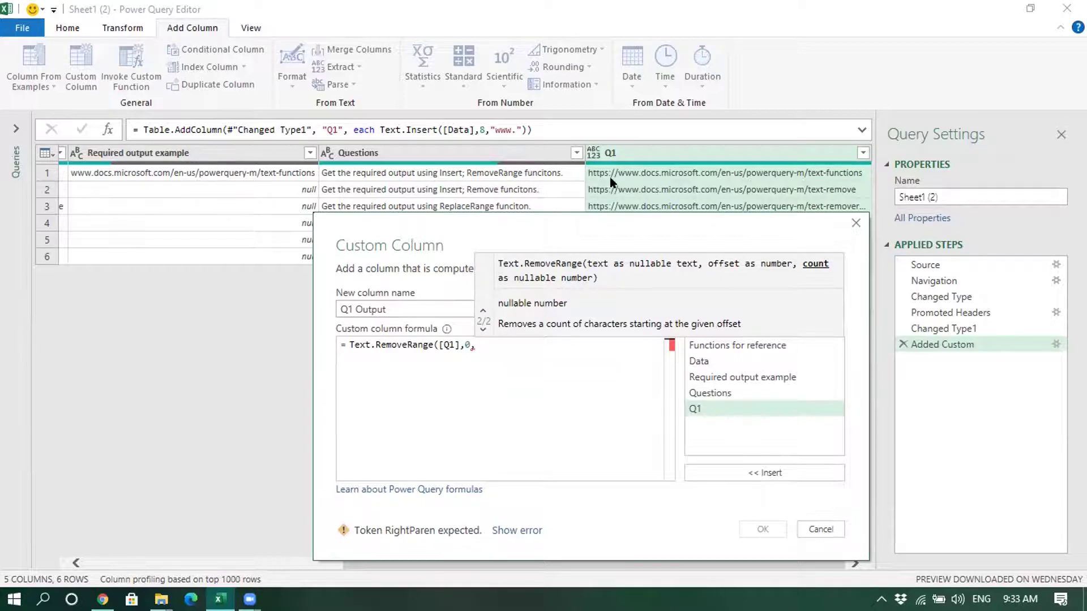
type("8)")
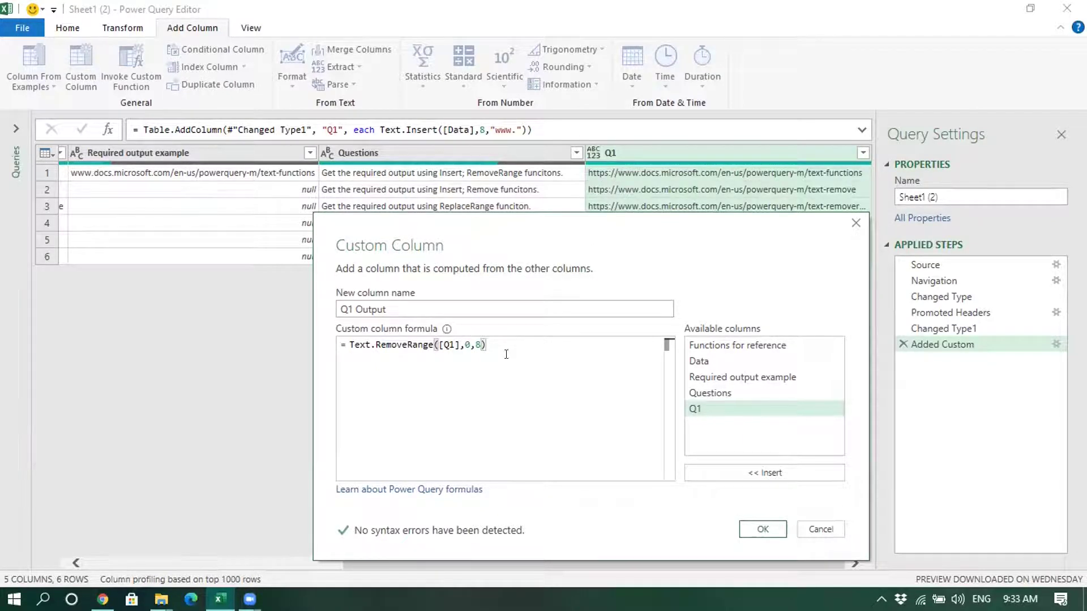
left_click(768, 529)
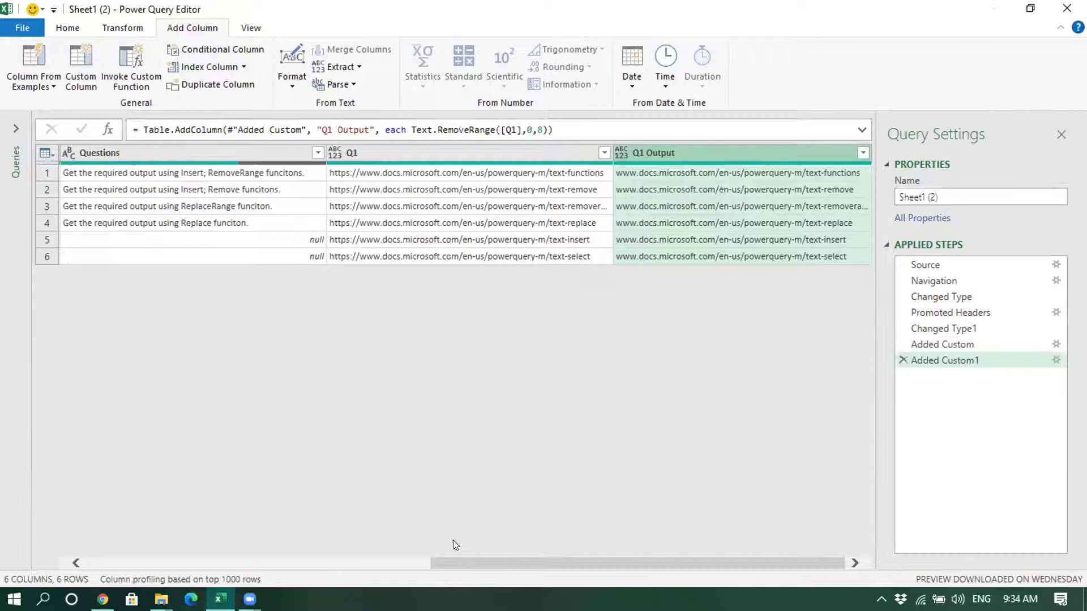
Step: Compare the Q1 and Q1 Output columns and delete the applied step that added Q1 Output
scroll(453, 540, "left", 3)
scroll(300, 535, "right", 3)
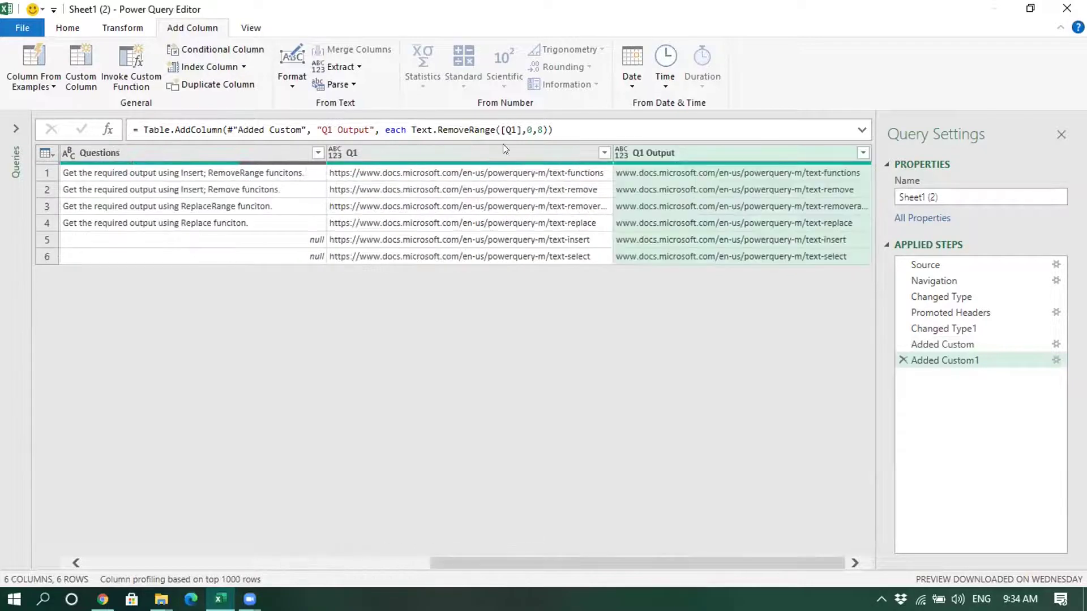
left_click(415, 154)
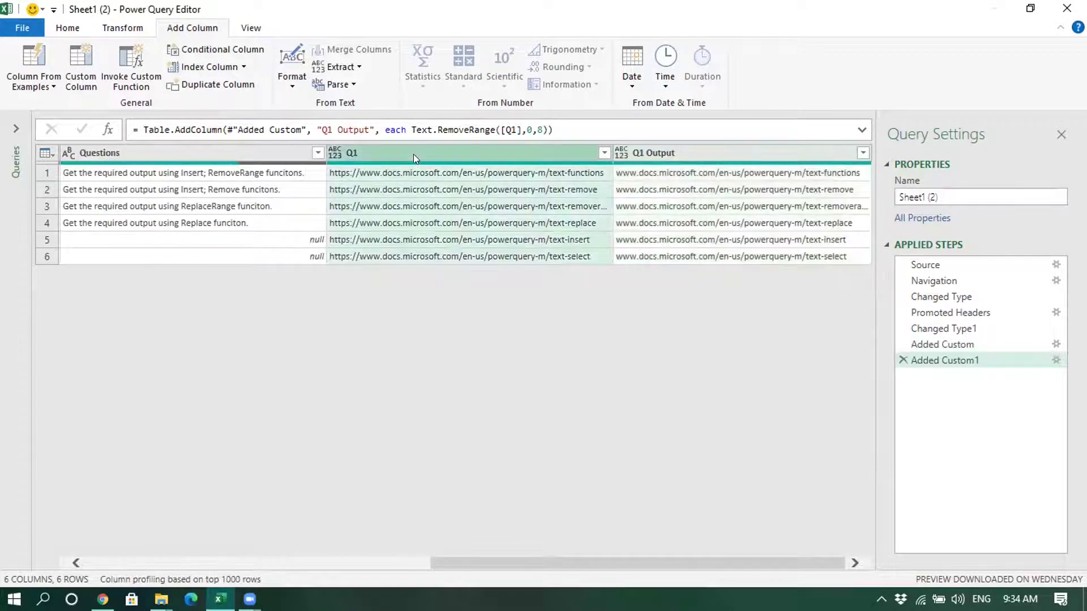
left_click(649, 171)
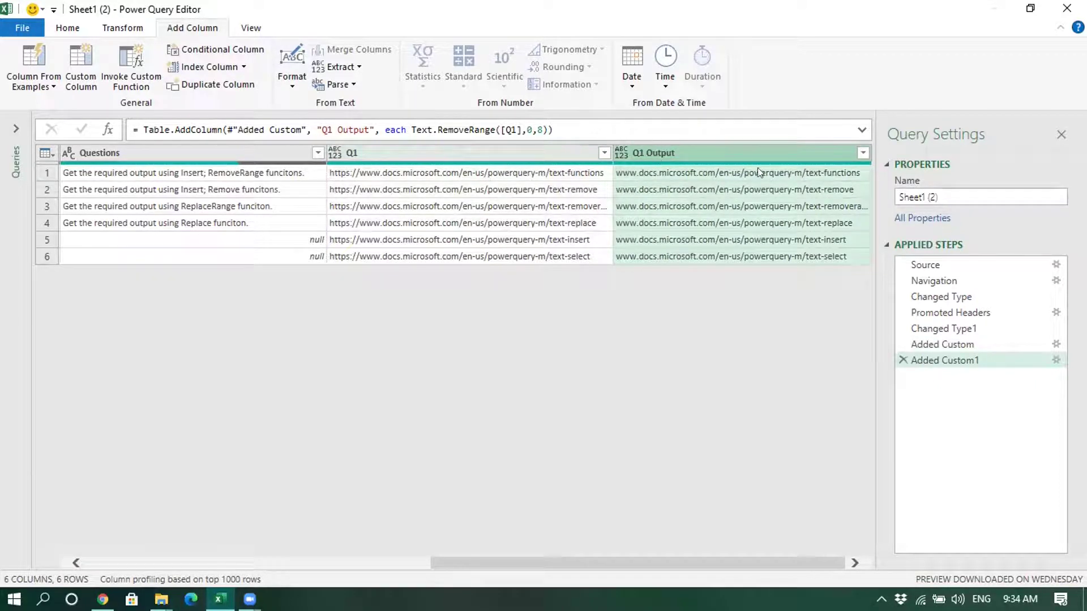
left_click(897, 360)
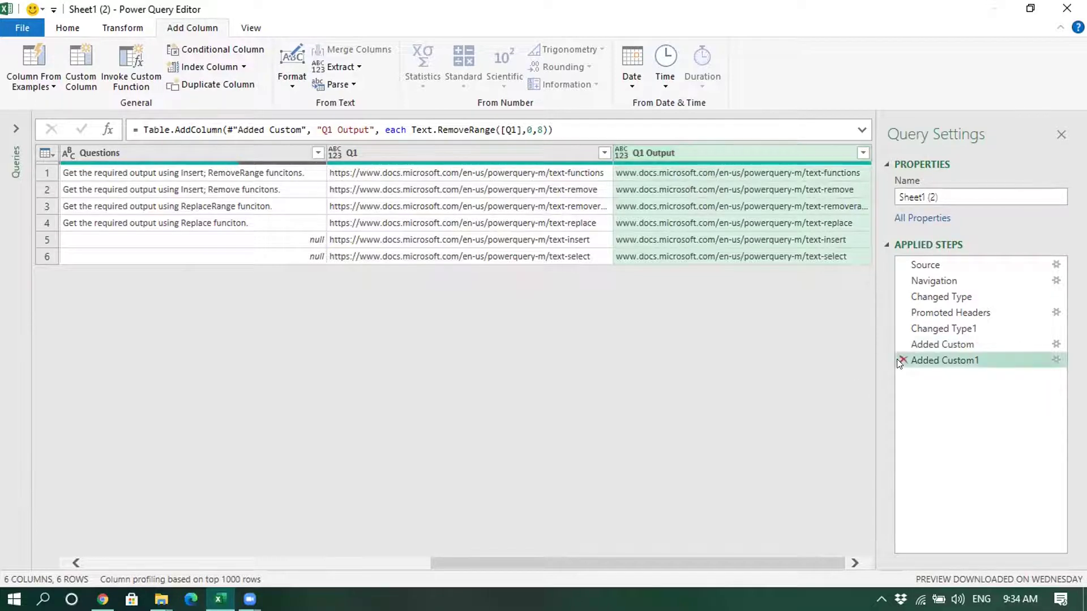
Step: Reopen the Q1 column's definition and wrap its Text.Insert expression in the Text.RemoveRange function
left_click(1056, 343)
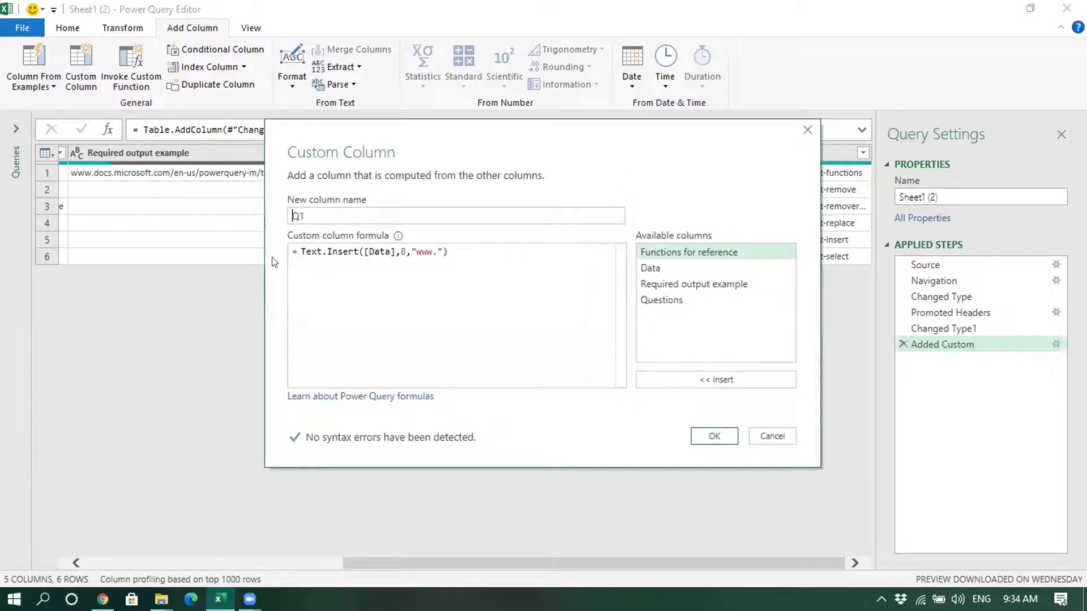
left_click(299, 253)
type("(Text")
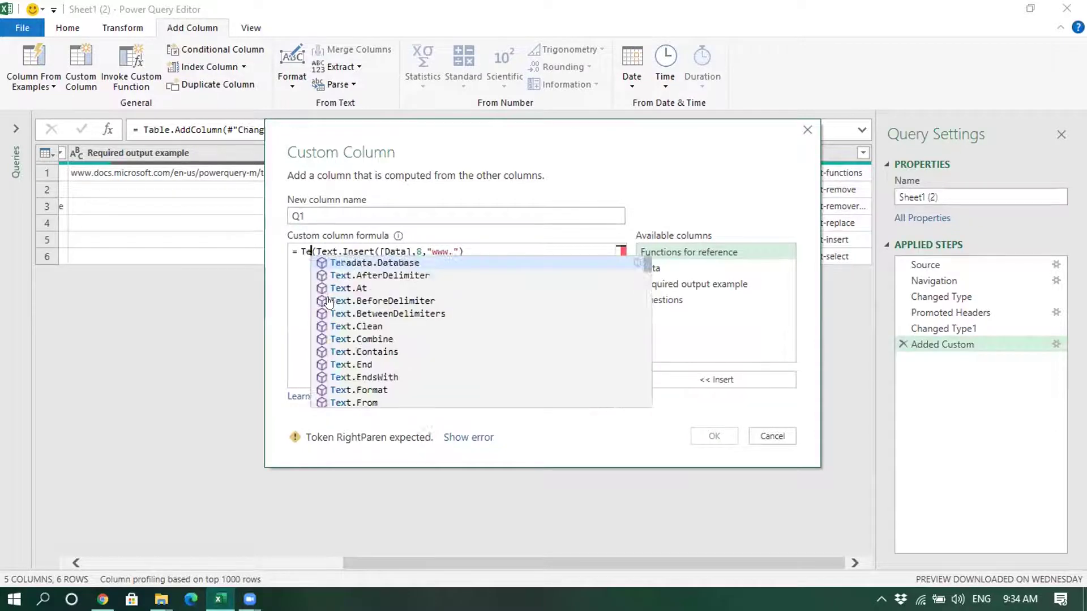
type(".Remove")
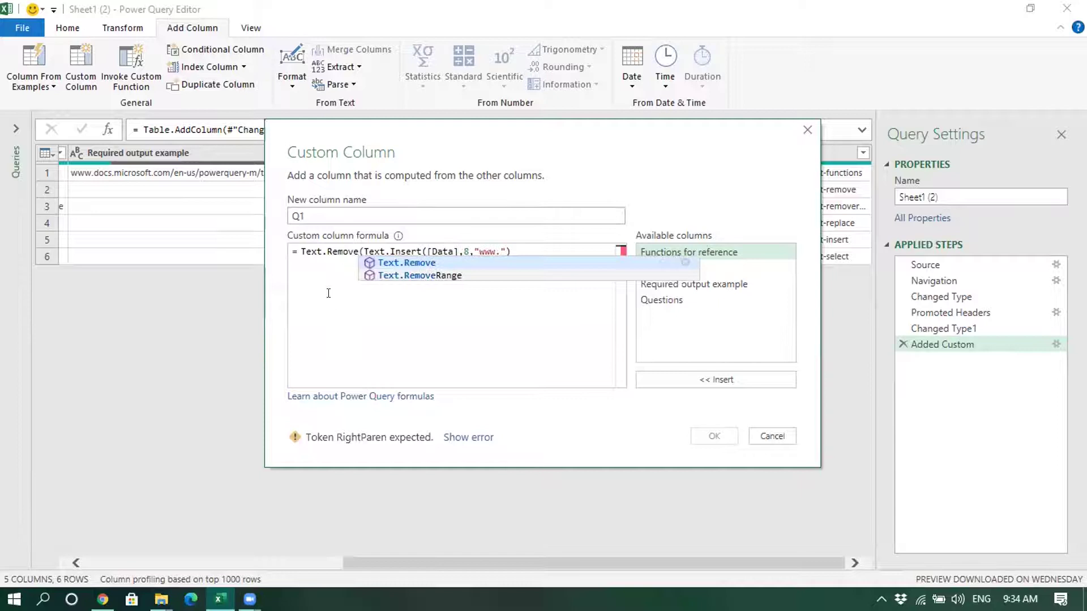
type("Ra")
type("nge")
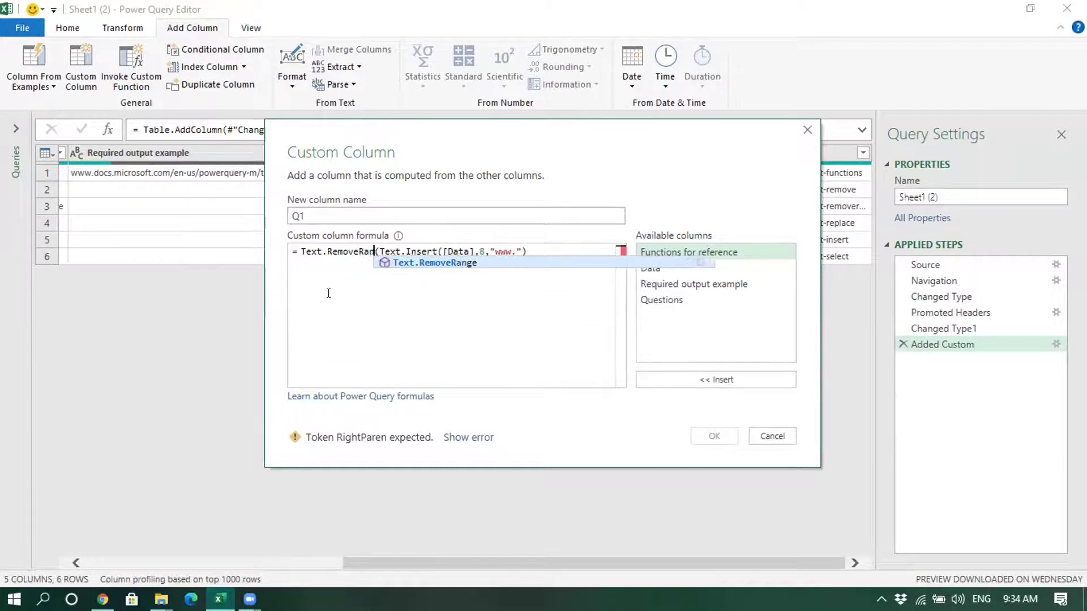
left_click(535, 251)
left_click_drag(390, 250, 533, 250)
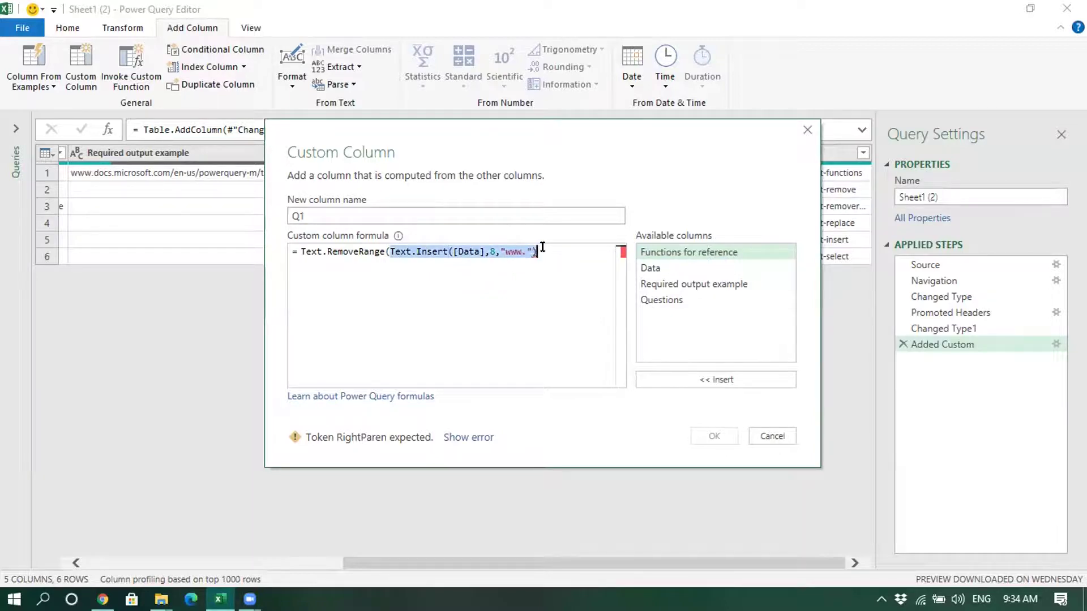
left_click(543, 247)
type(",")
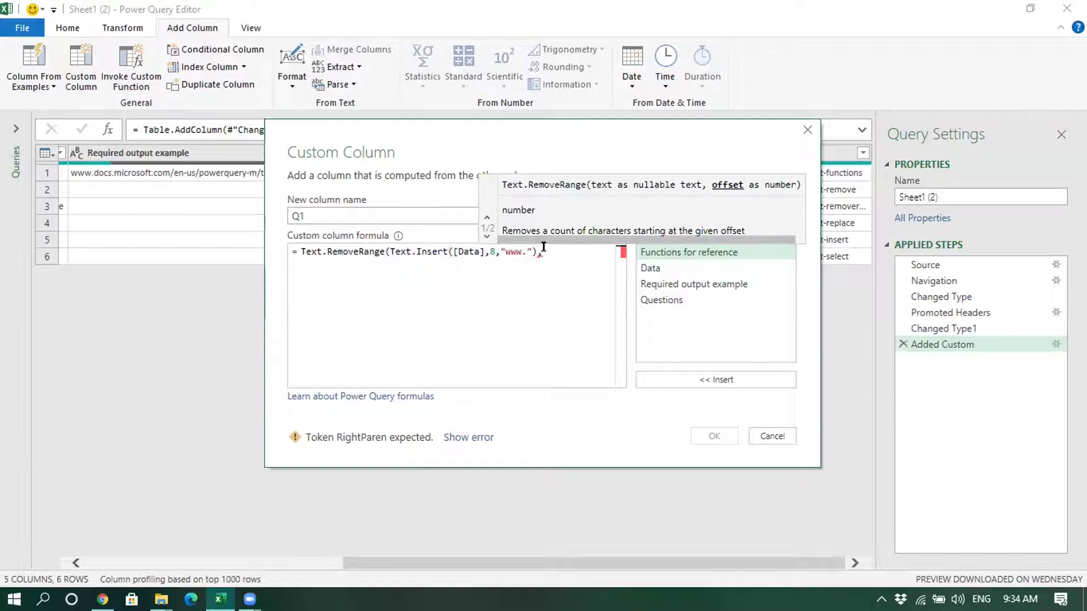
type("0,8)")
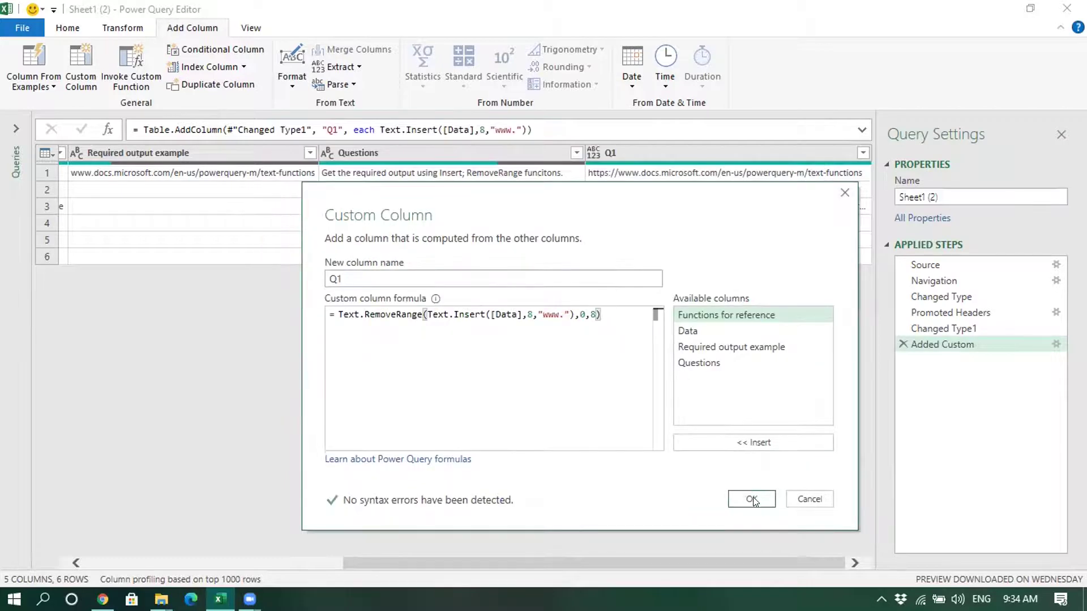
left_click(752, 499)
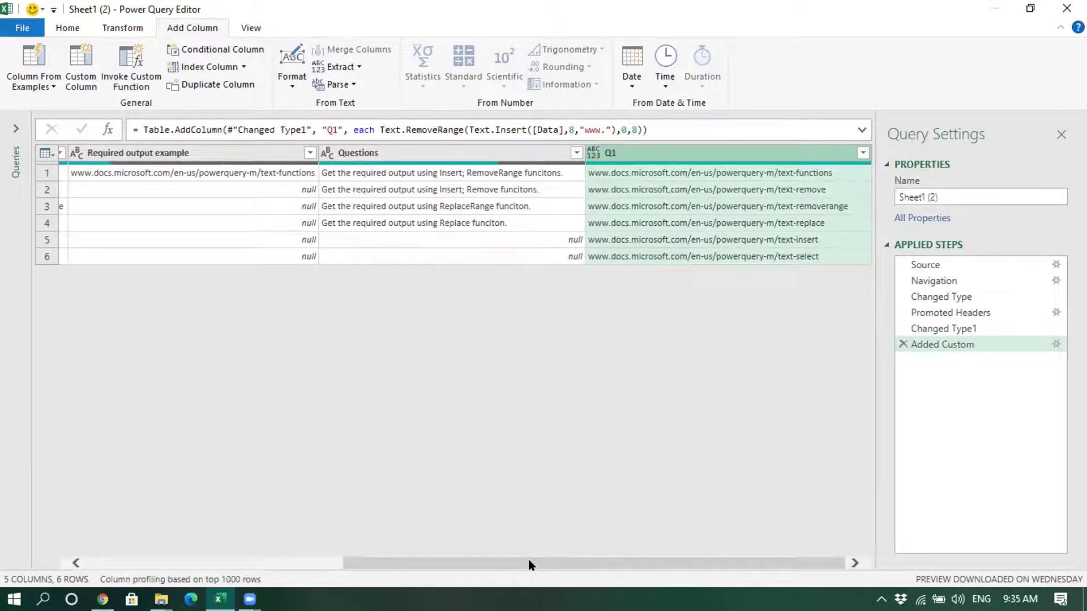
Step: Reopen the Q1 definition to review how Text.Insert is nested inside Text.RemoveRange, and close it without changes
left_click_drag(528, 560, 530, 564)
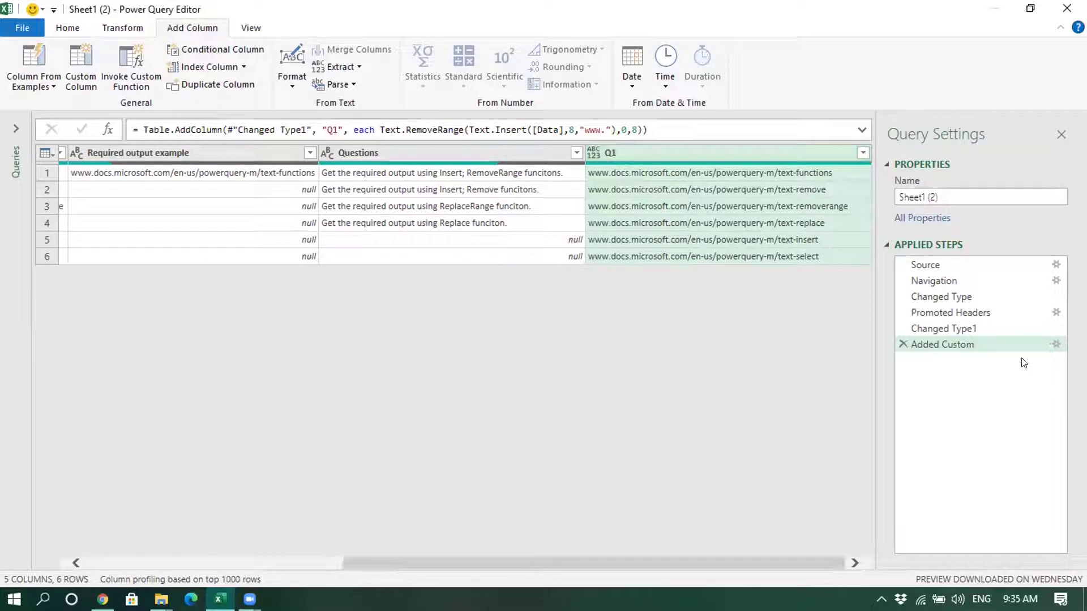
left_click(1055, 343)
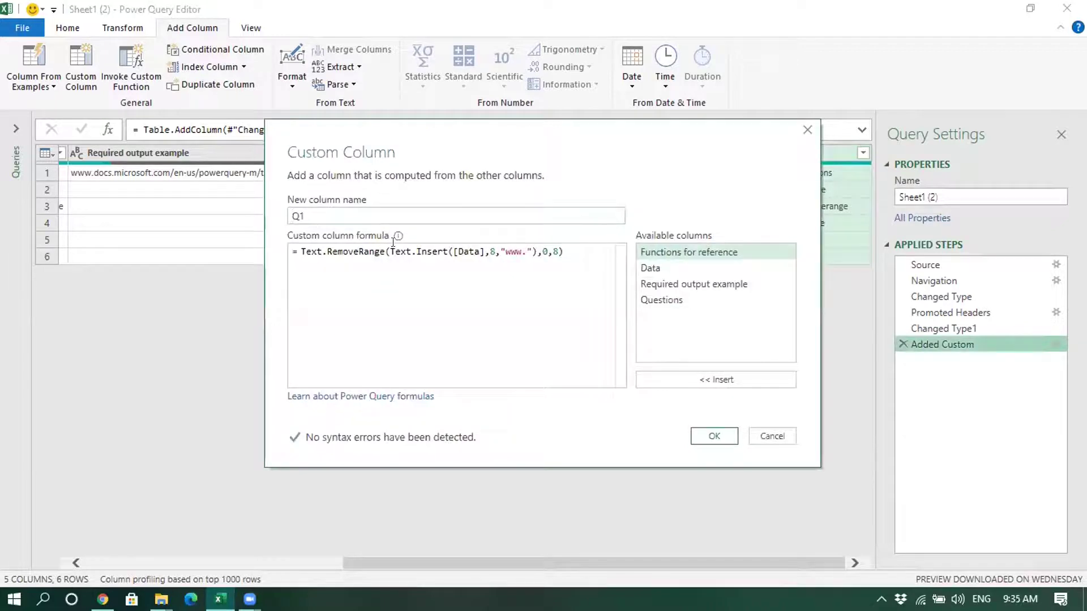
left_click_drag(389, 251, 563, 251)
left_click_drag(444, 253, 532, 242)
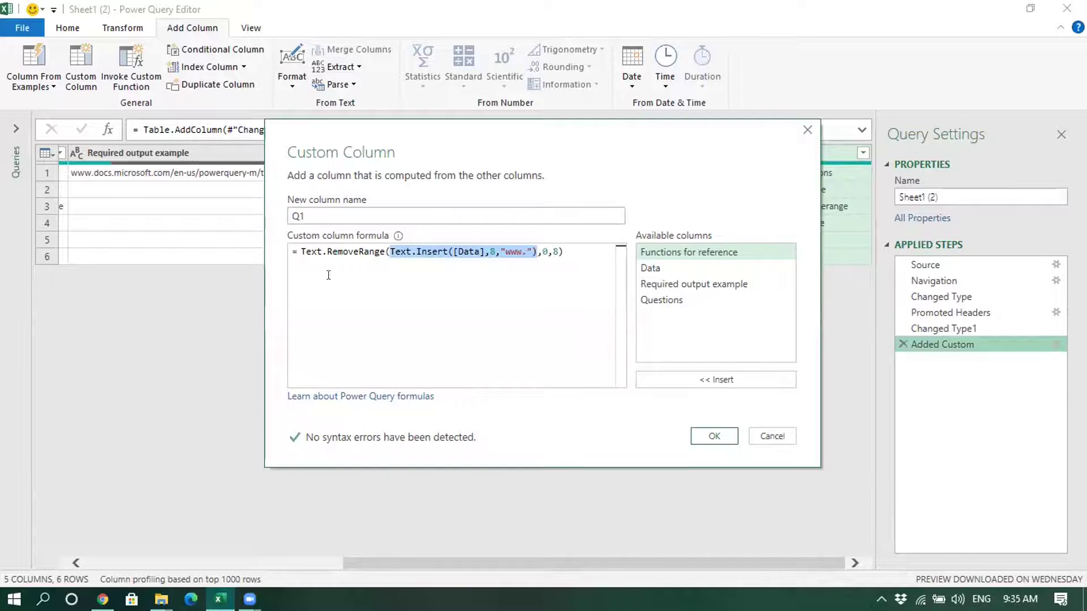
left_click(343, 251)
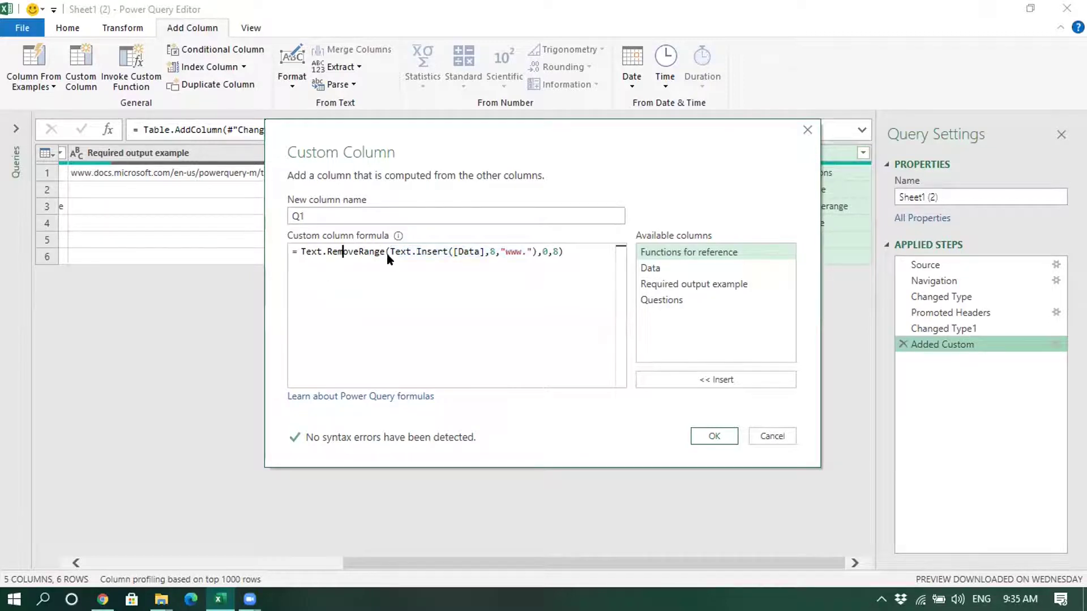
left_click(713, 436)
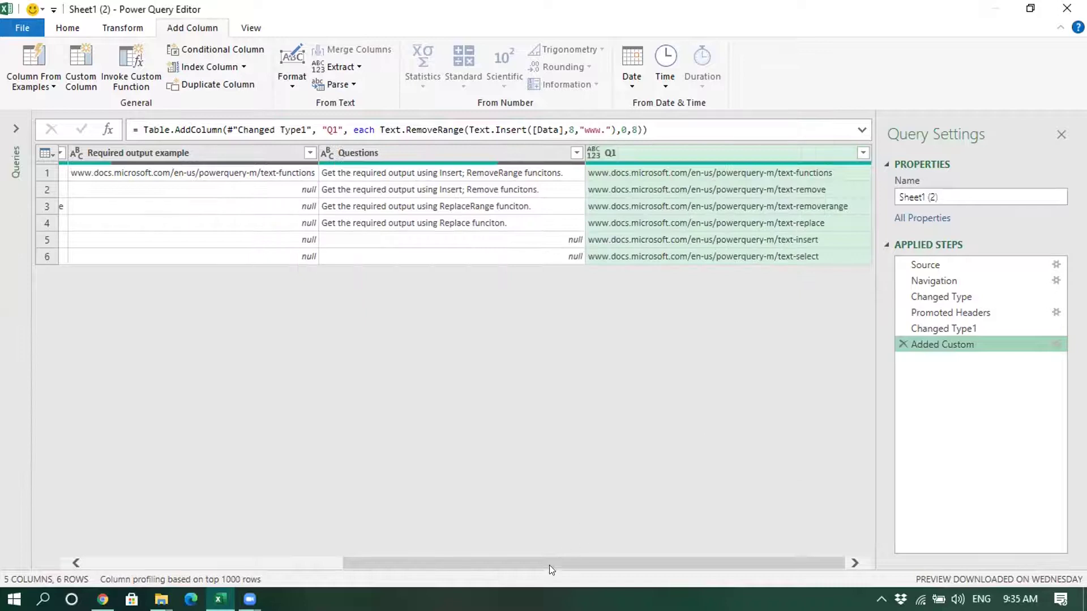
Step: Read the second question, on the Insert and Remove functions, alongside the Data and Required output example columns
left_click_drag(536, 569, 422, 571)
left_click(627, 187)
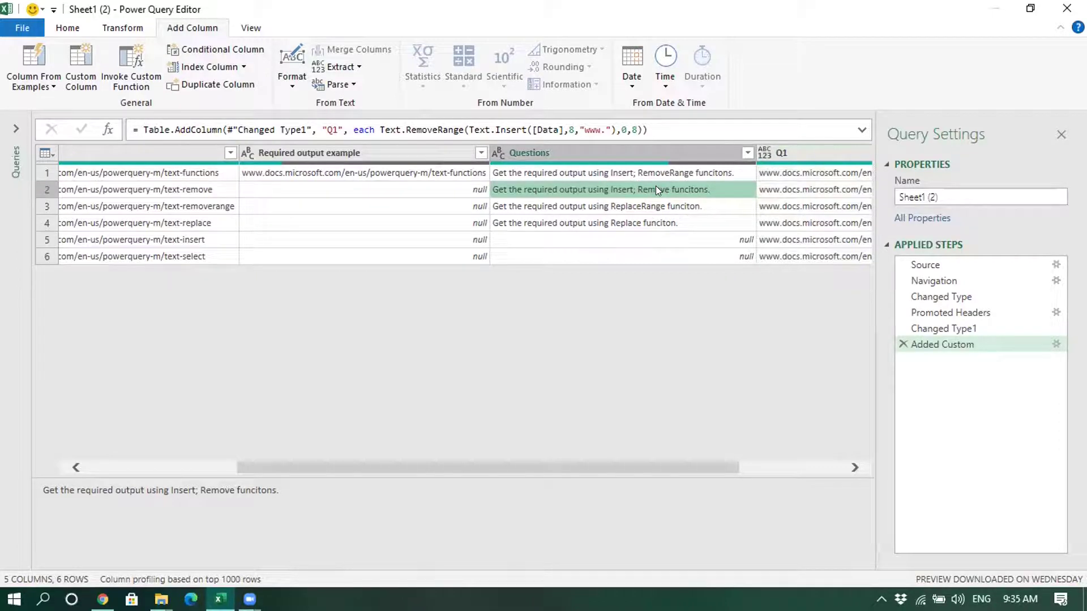
scroll(243, 334, "left", 3)
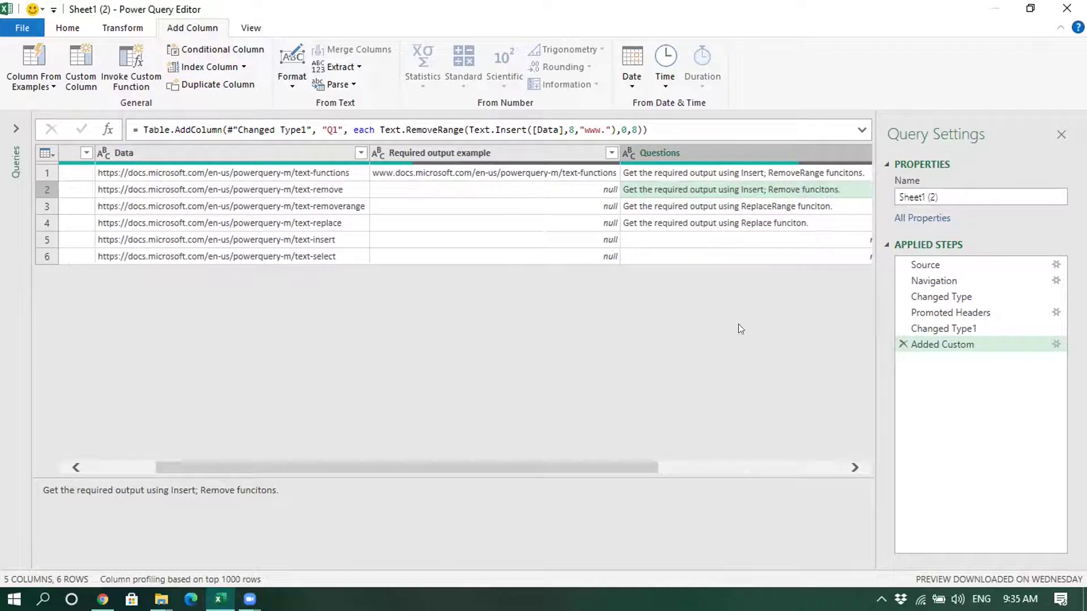
left_click_drag(576, 465, 600, 467)
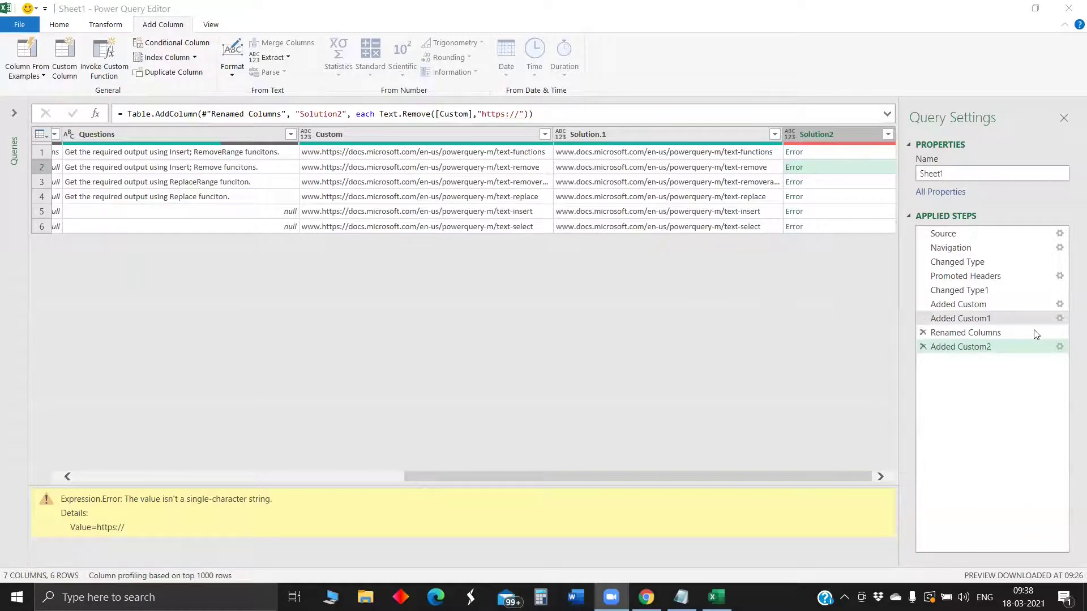
double_click(945, 346)
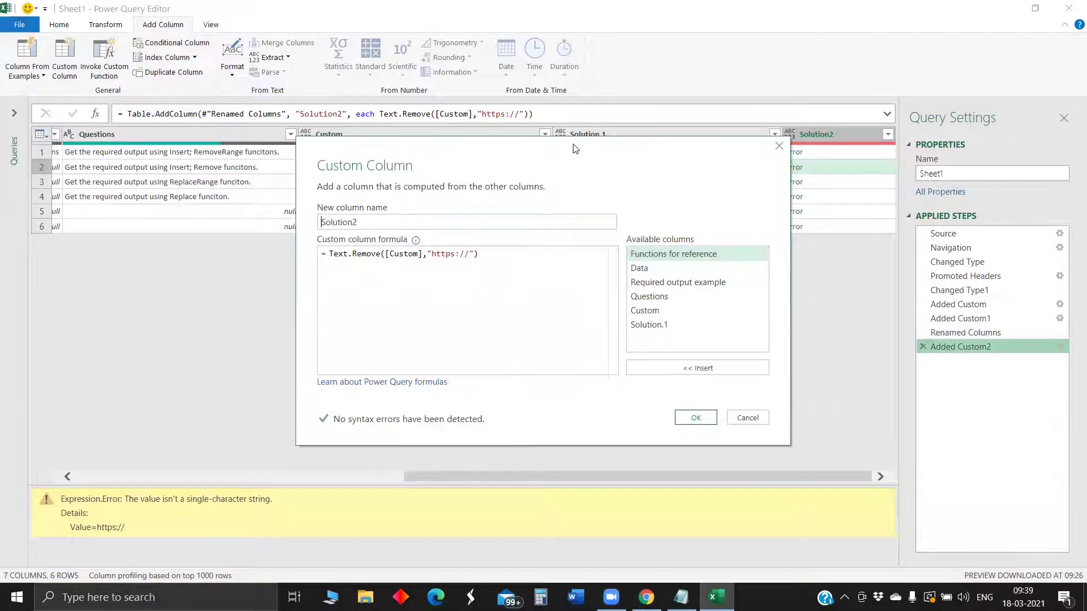
left_click_drag(575, 148, 583, 169)
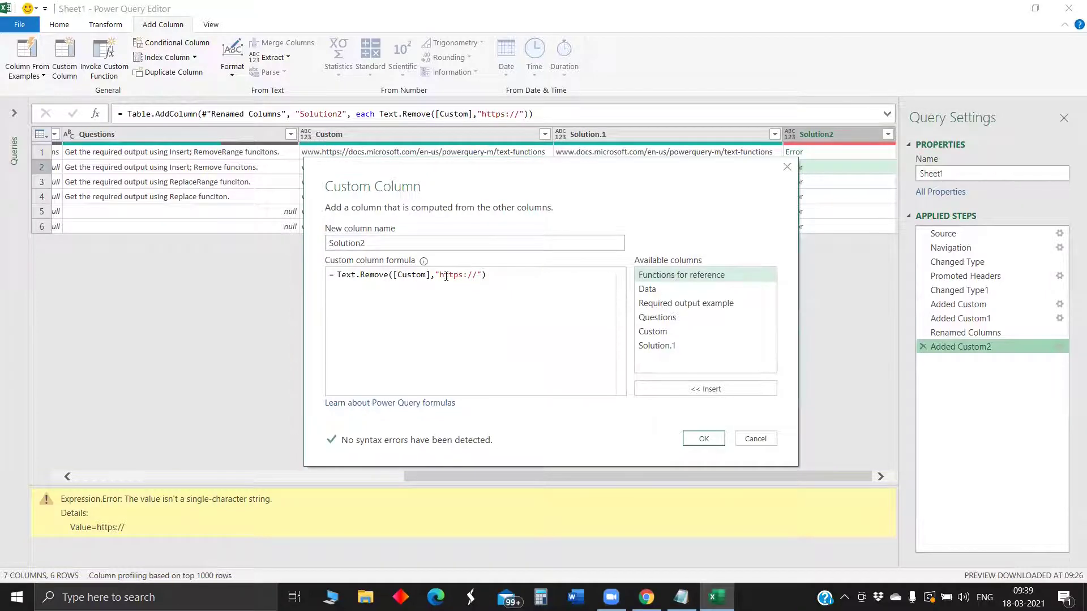
left_click_drag(446, 276, 477, 276)
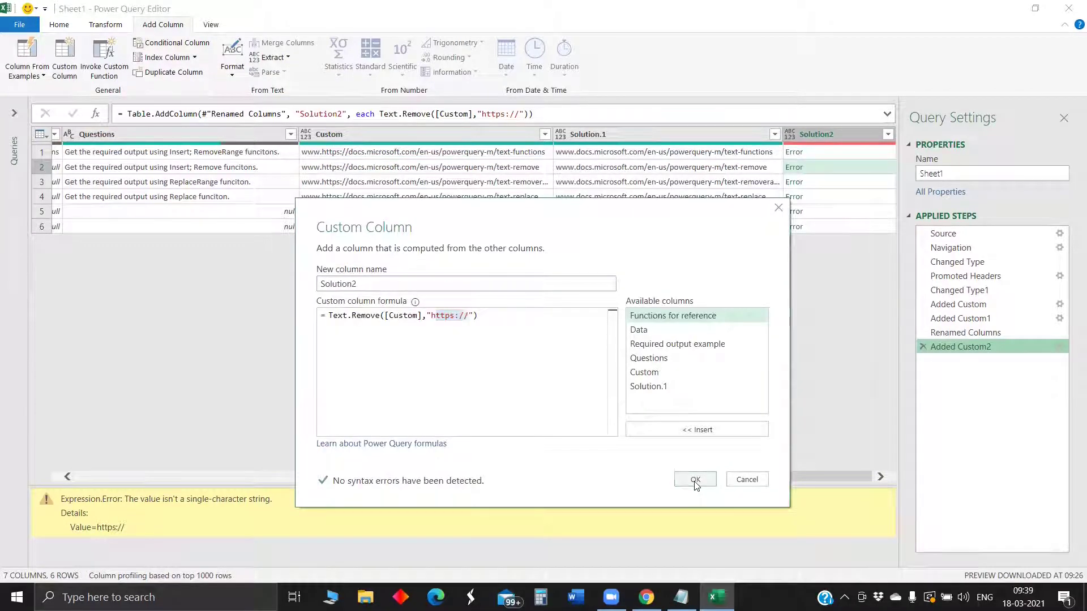
left_click(695, 480)
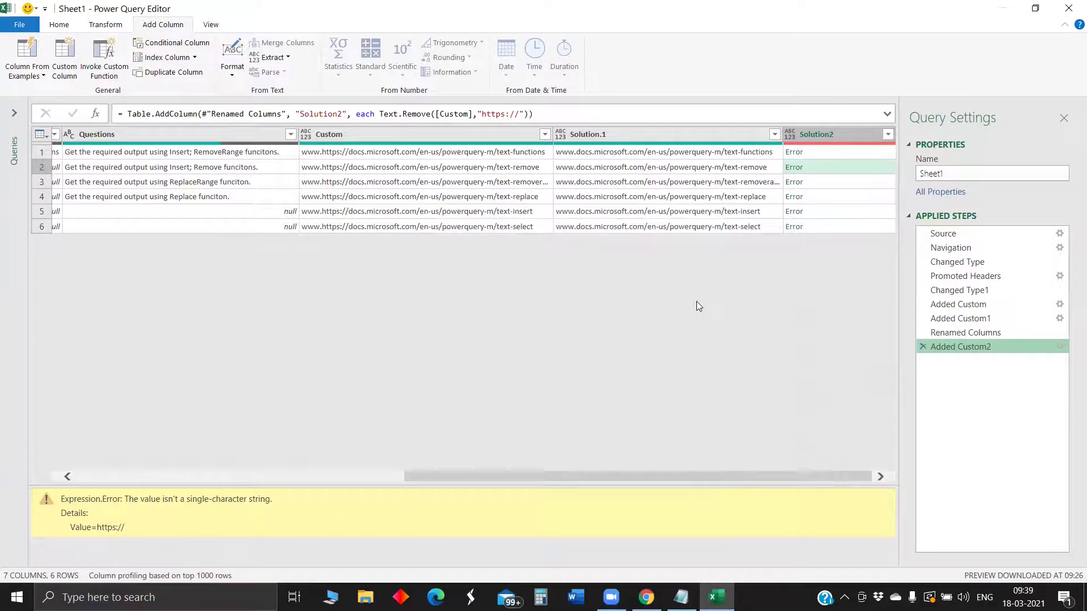
left_click(807, 181)
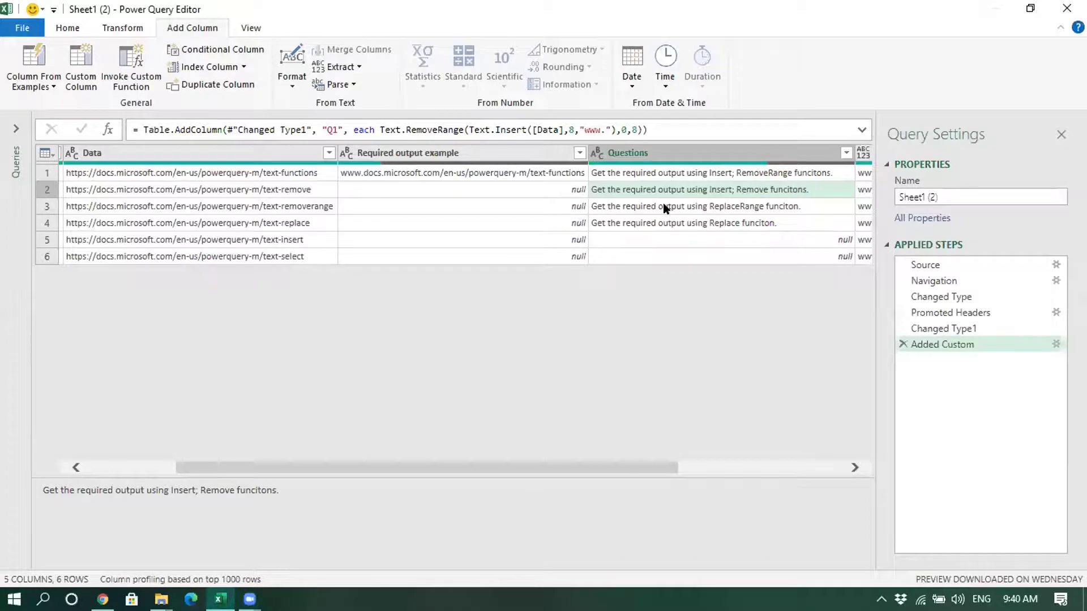
Step: Read the third question, on the ReplaceRange function, and start a custom column named Q3 for it
left_click(663, 205)
left_click_drag(540, 466, 587, 467)
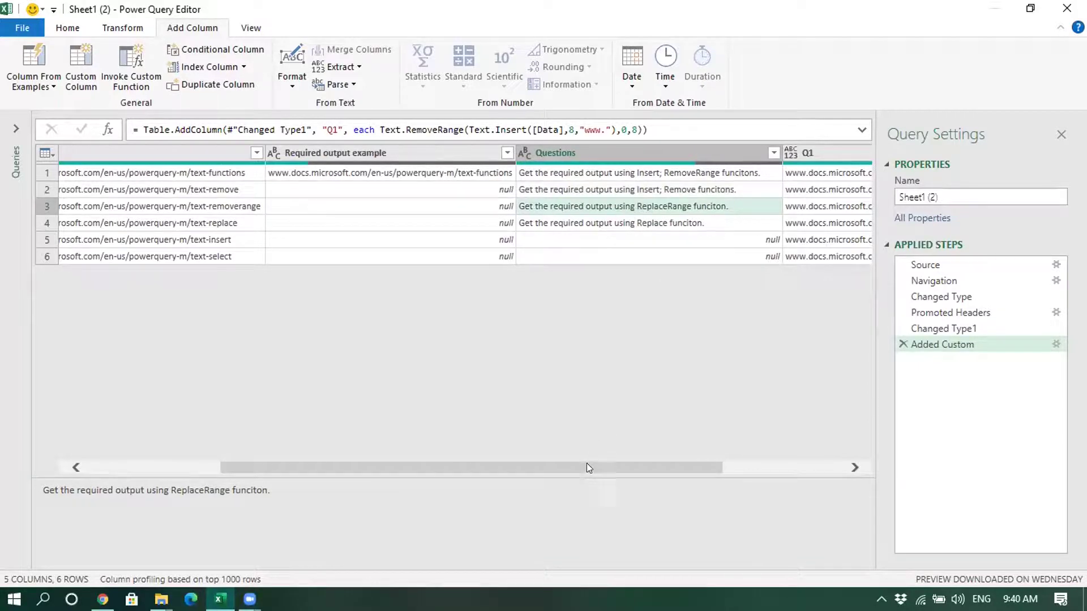
left_click_drag(587, 469, 593, 469)
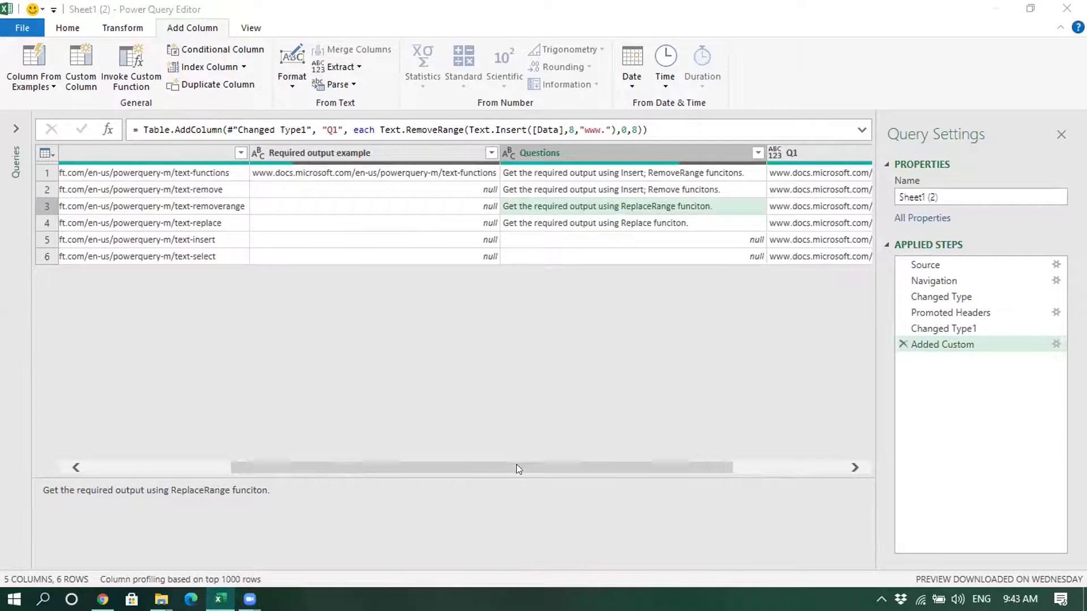
left_click_drag(518, 468, 507, 468)
left_click(82, 70)
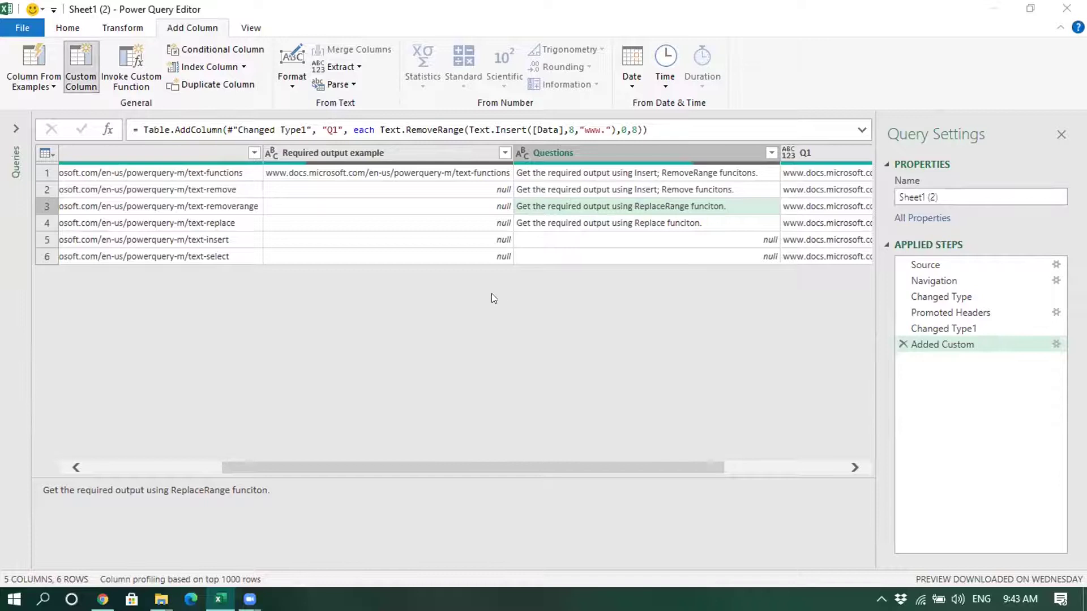
type("Q3")
left_click_drag(435, 154, 529, 322)
left_click(407, 441)
Step: Begin the Q3 formula with the Text.ReplaceRange function
type("Text.")
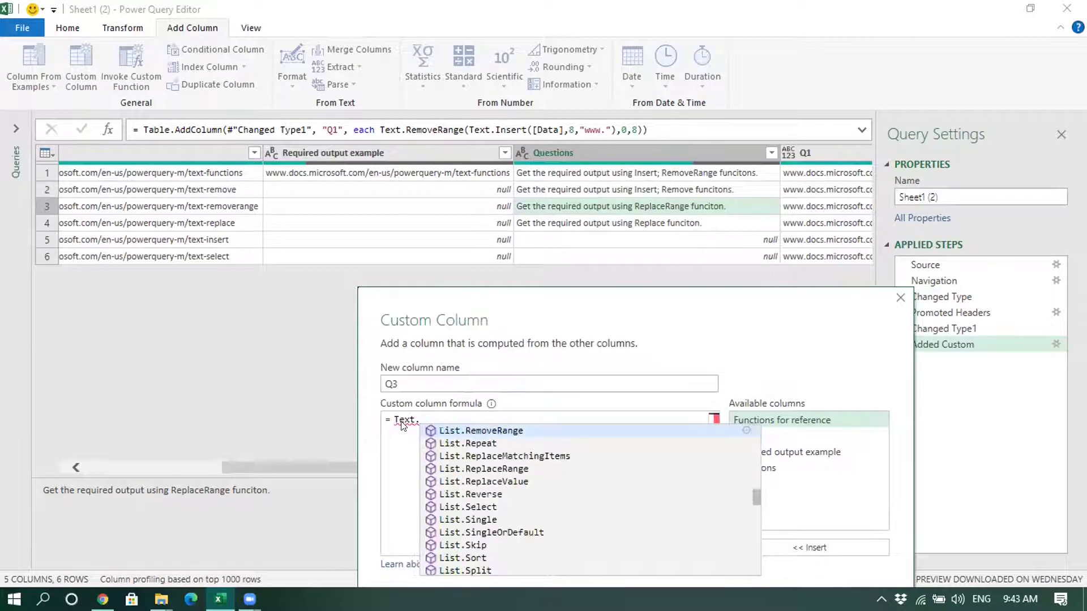
key("Down")
key("Down")
key("Up")
key("Up")
key("Up")
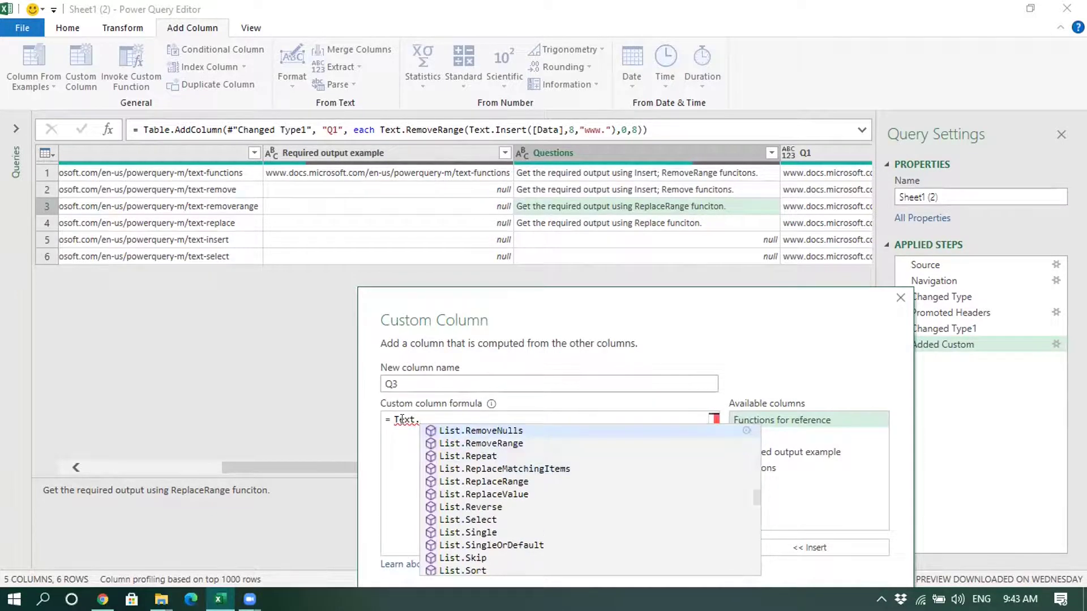
type("Re")
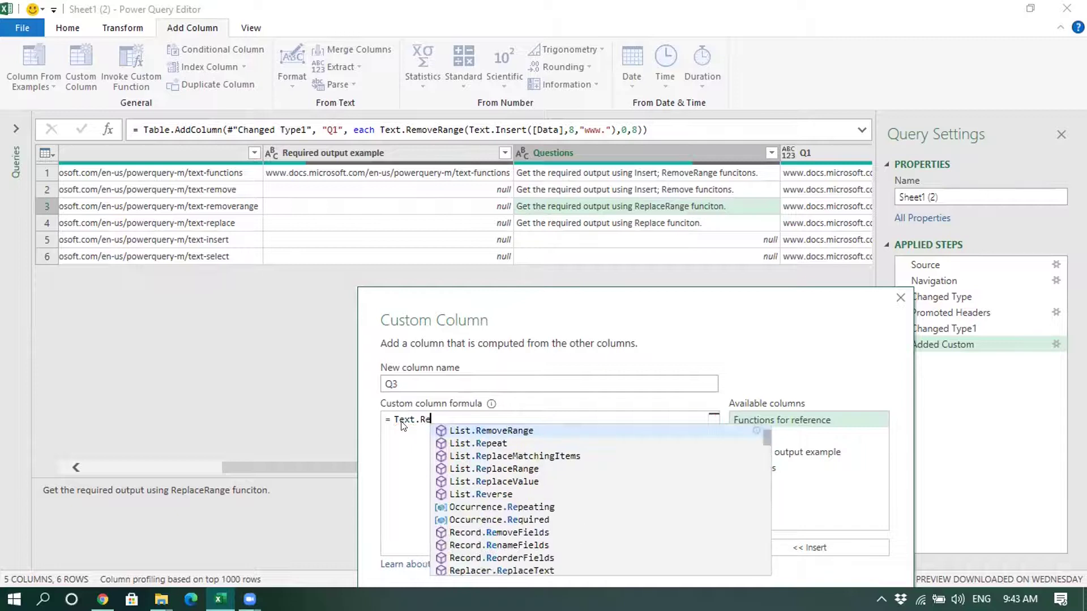
type("place")
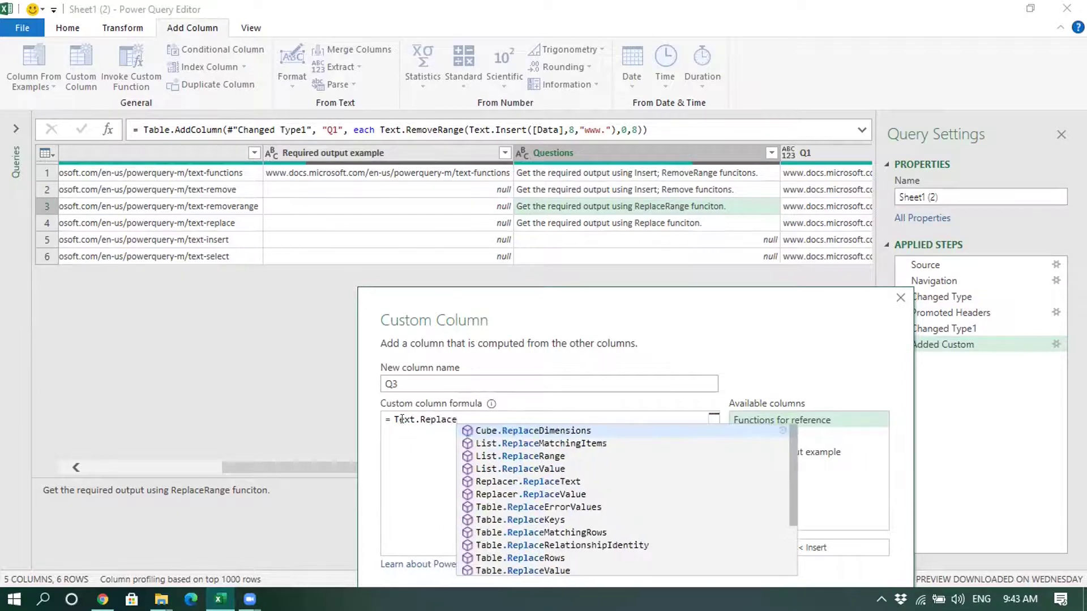
type("Range(")
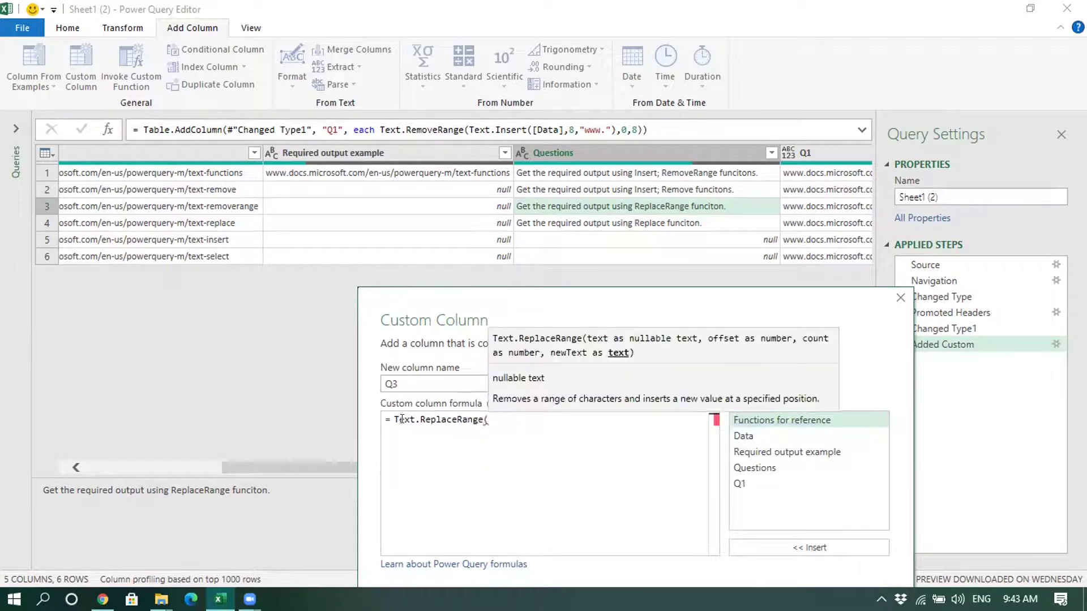
double_click(743, 436)
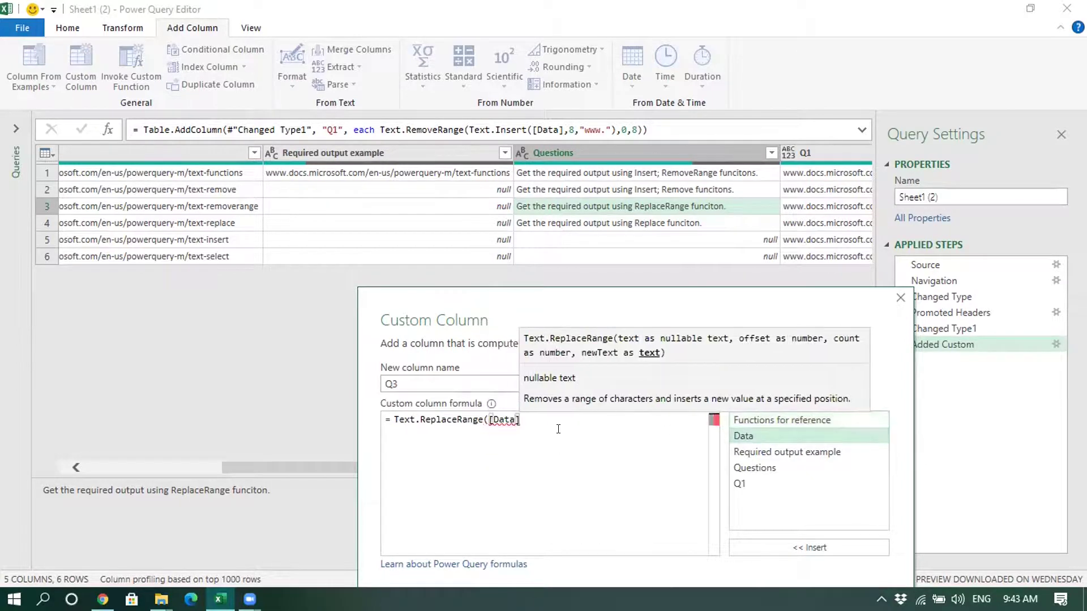
type(",")
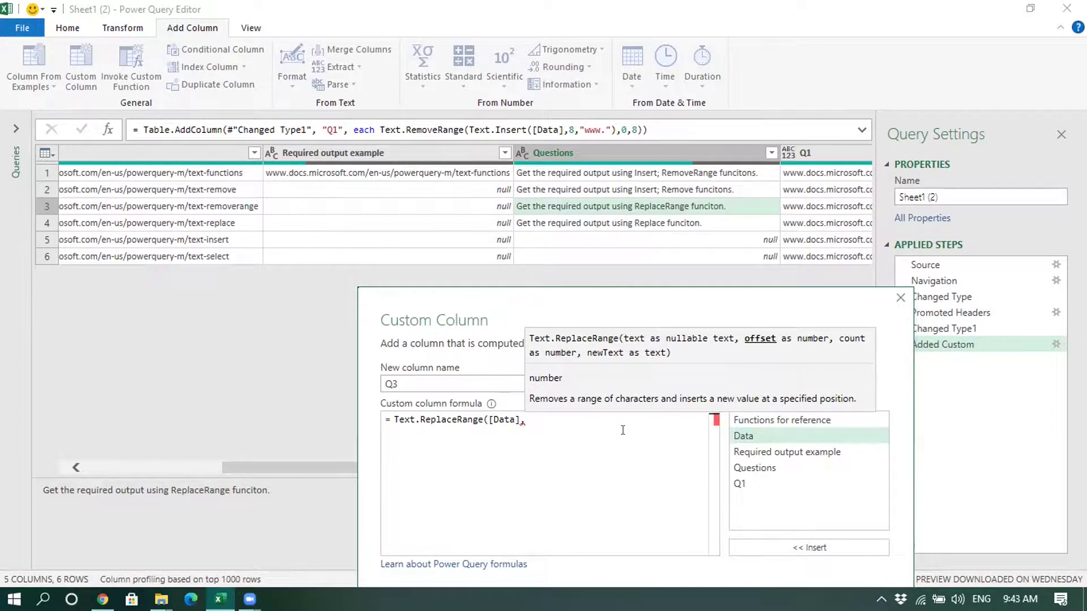
type("0")
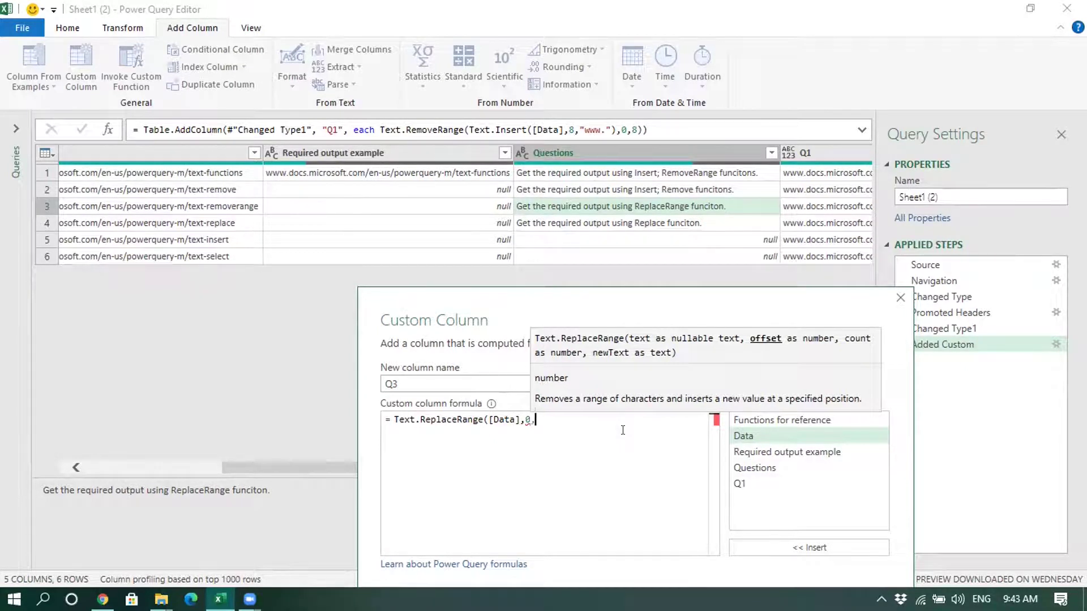
type(",8,")
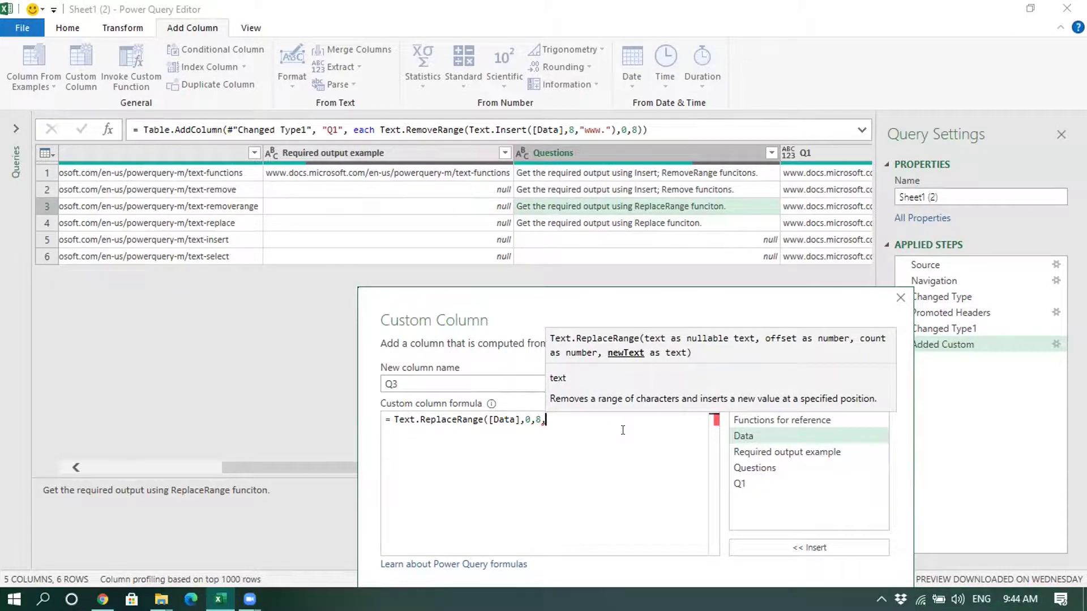
type("\"www.")
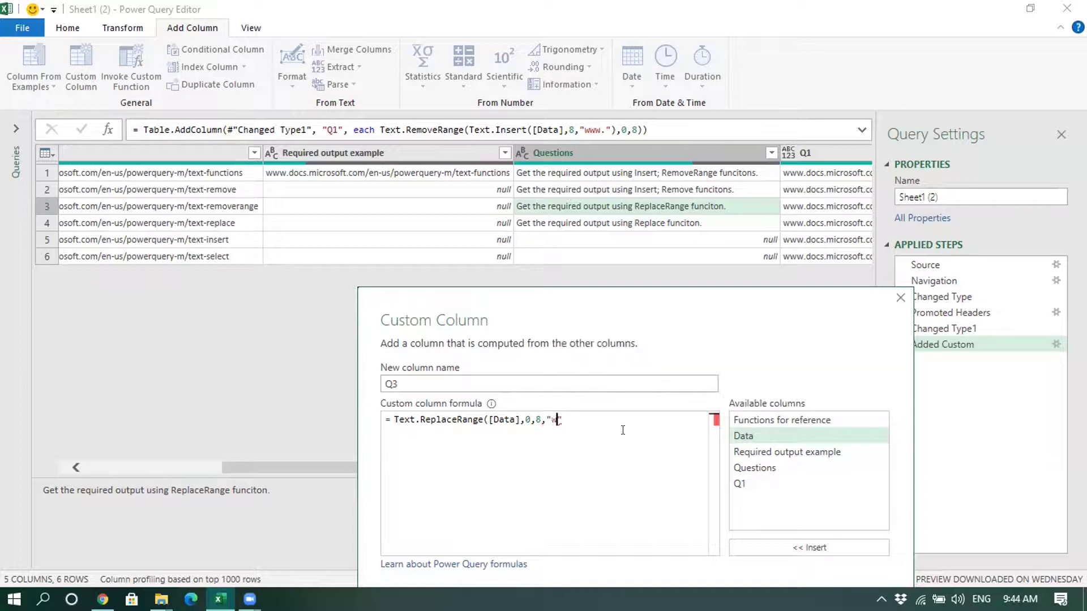
type("\")")
left_click_drag(531, 301, 515, 201)
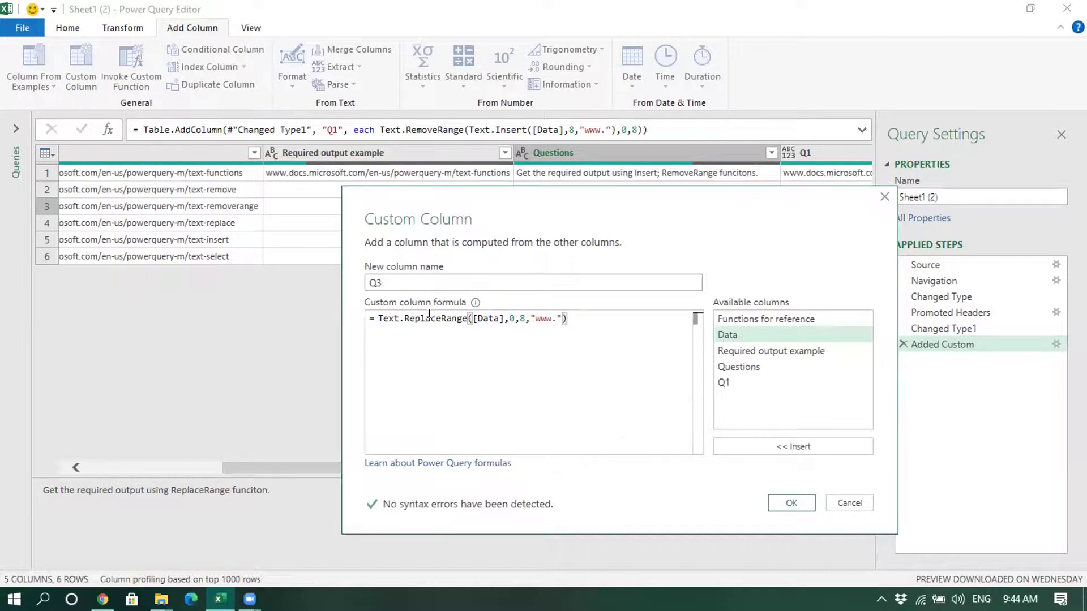
left_click(790, 503)
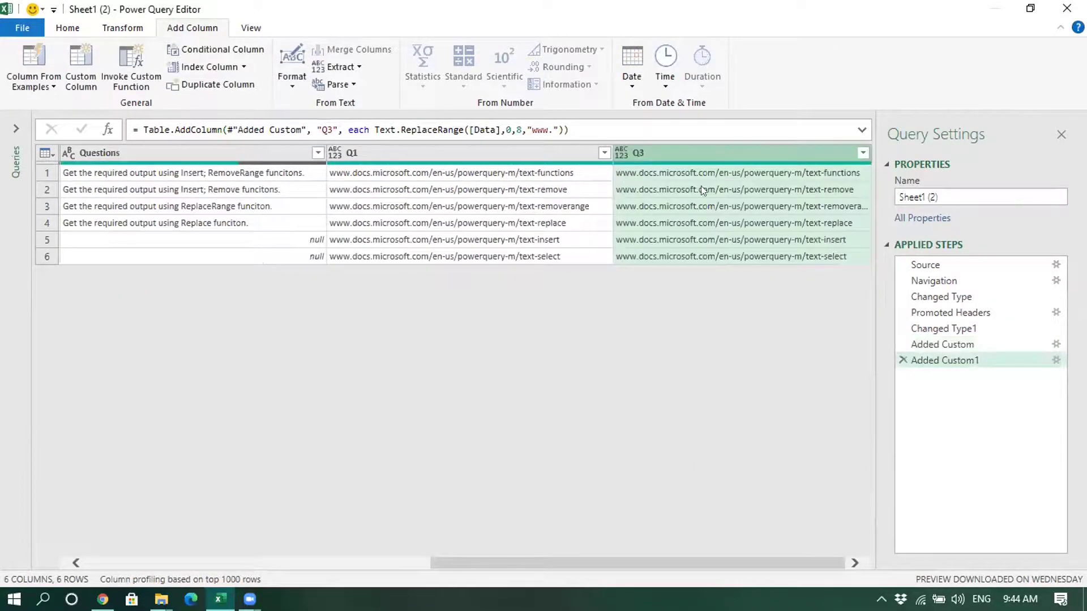
left_click(643, 204)
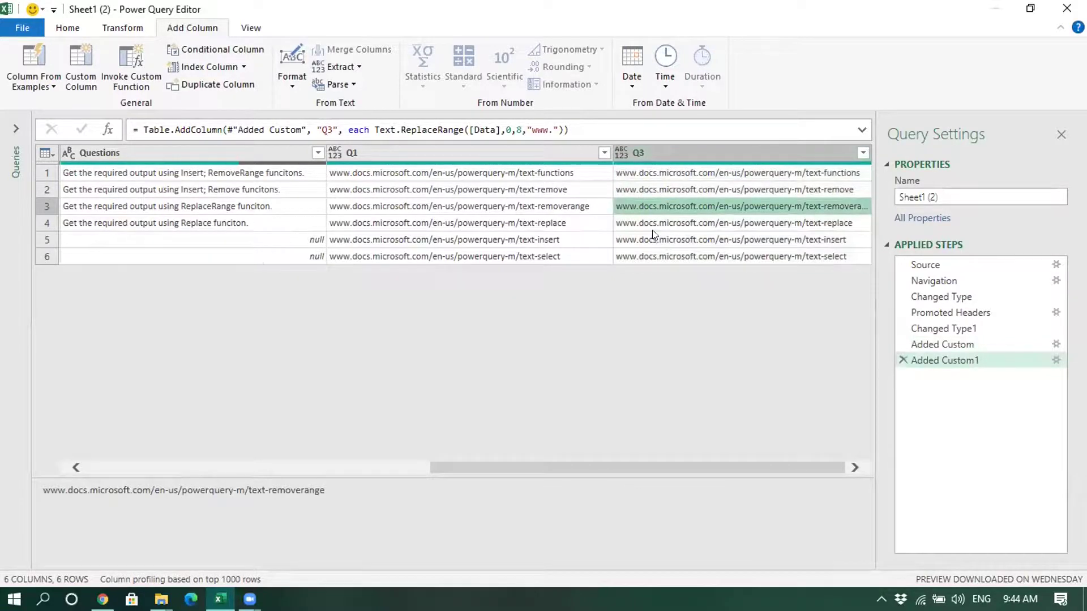
left_click(669, 259)
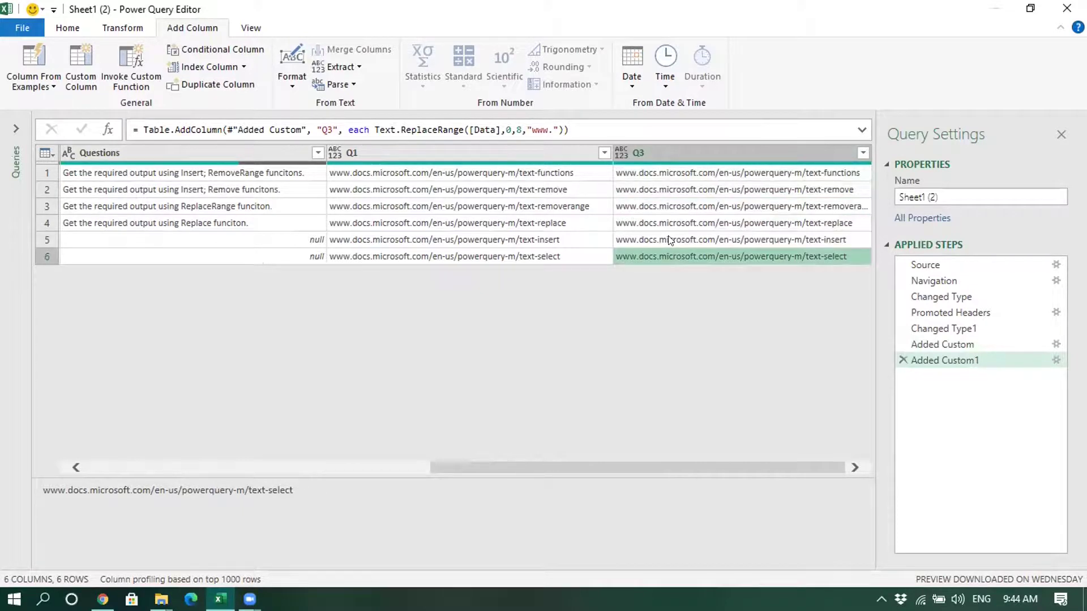
Step: Read the fourth question, on the Replace function, and start a custom column named Q4 for it
left_click(160, 224)
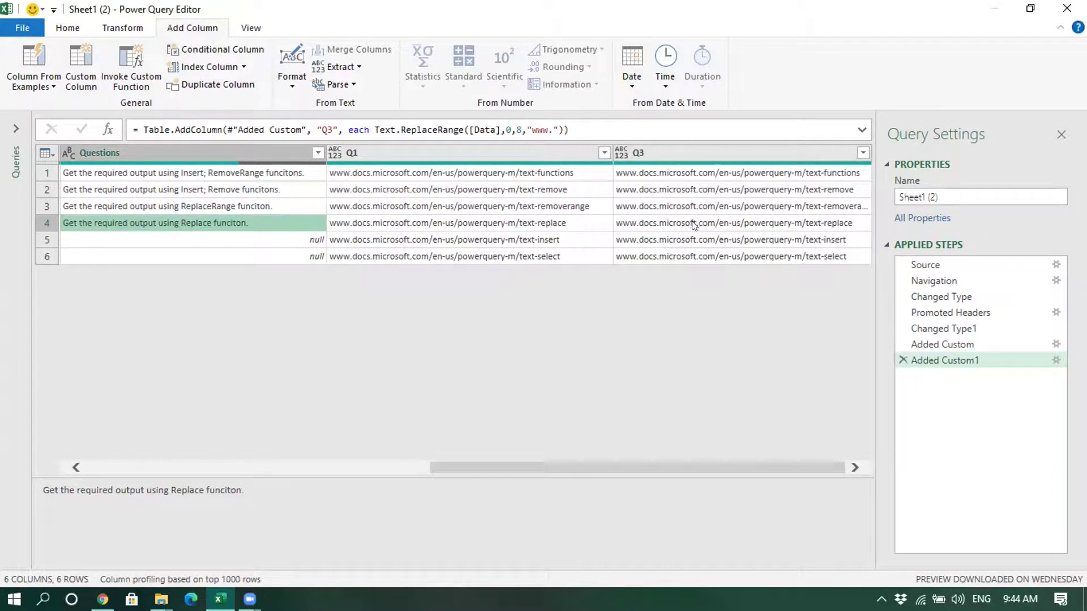
left_click_drag(491, 474, 336, 473)
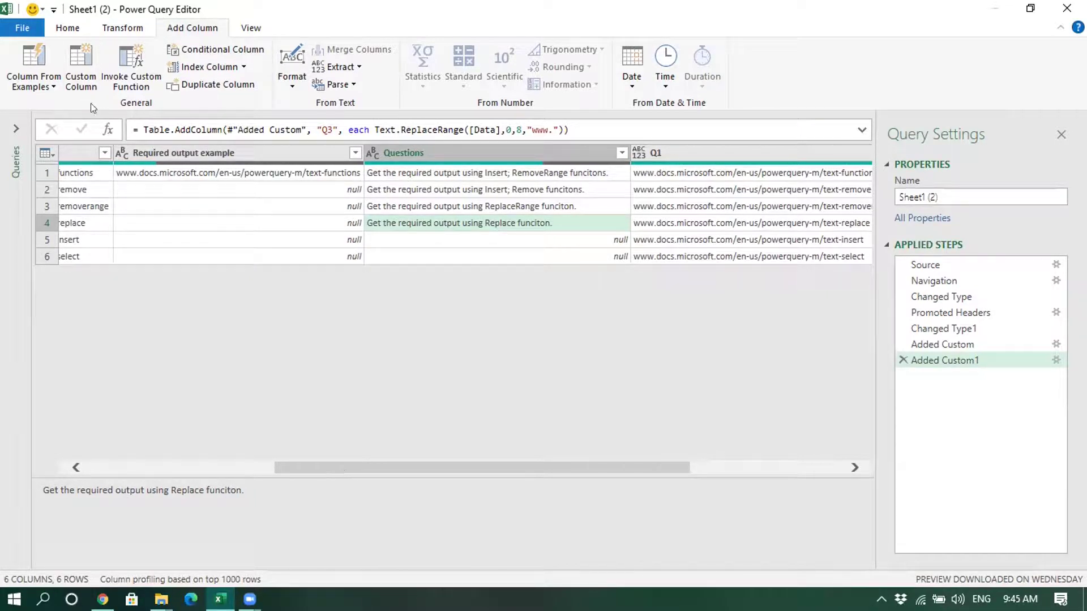
left_click(79, 68)
left_click(342, 214)
key("ctrl+a")
type("Q4")
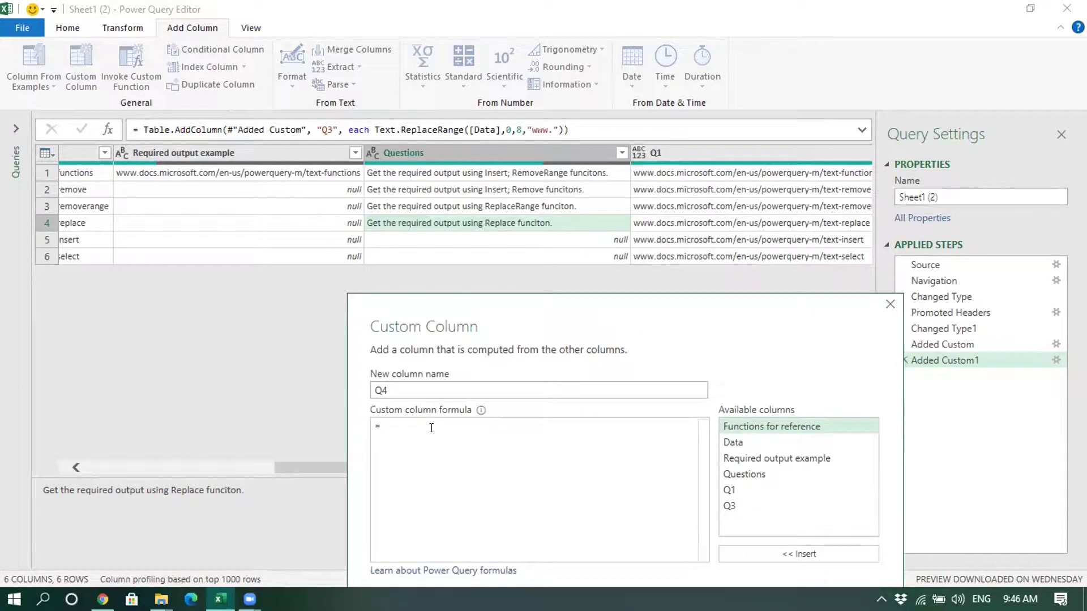
Step: Begin the Q4 formula with Text.Replace and the Data column as its first argument
type("Text.Re")
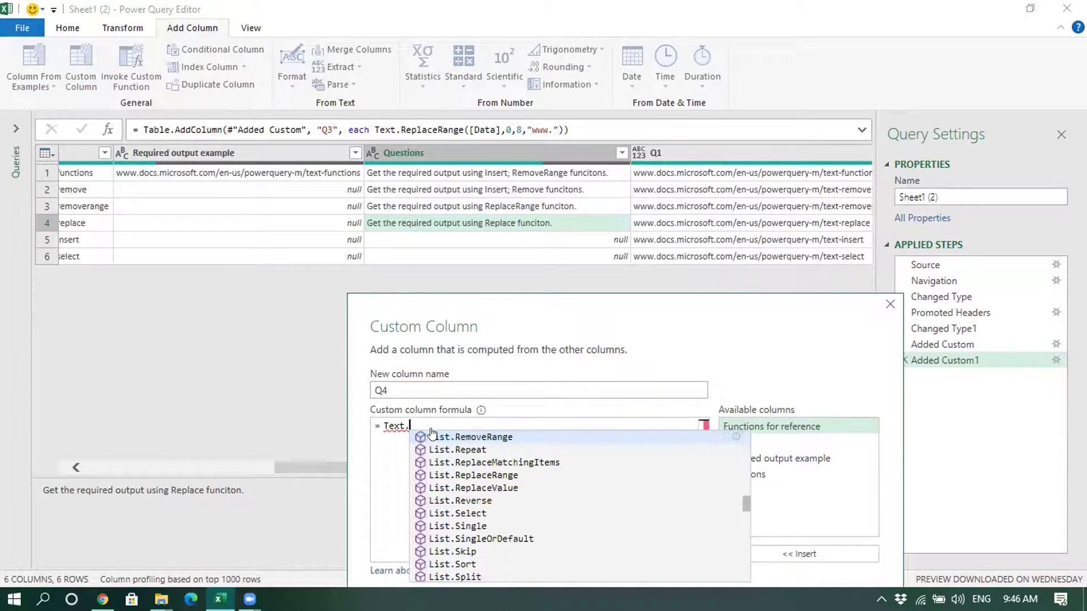
type("pla")
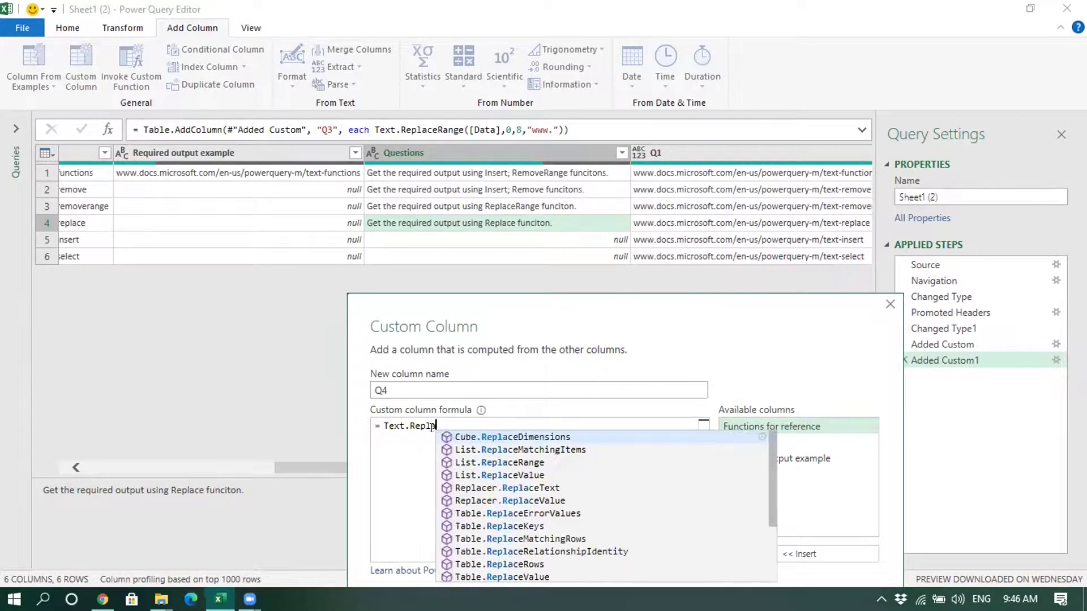
type("ce(")
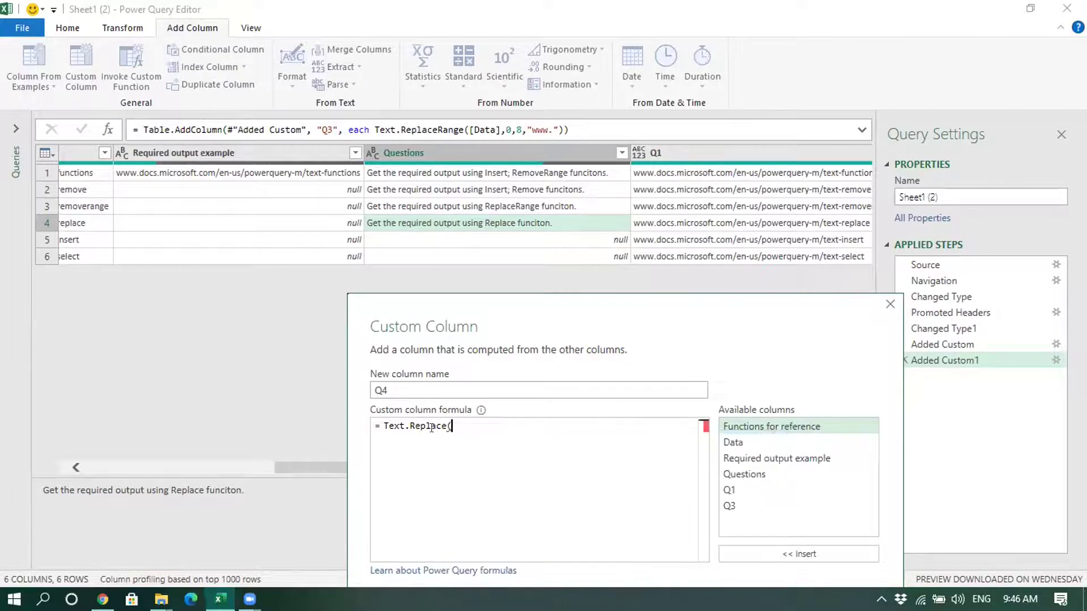
double_click(735, 442)
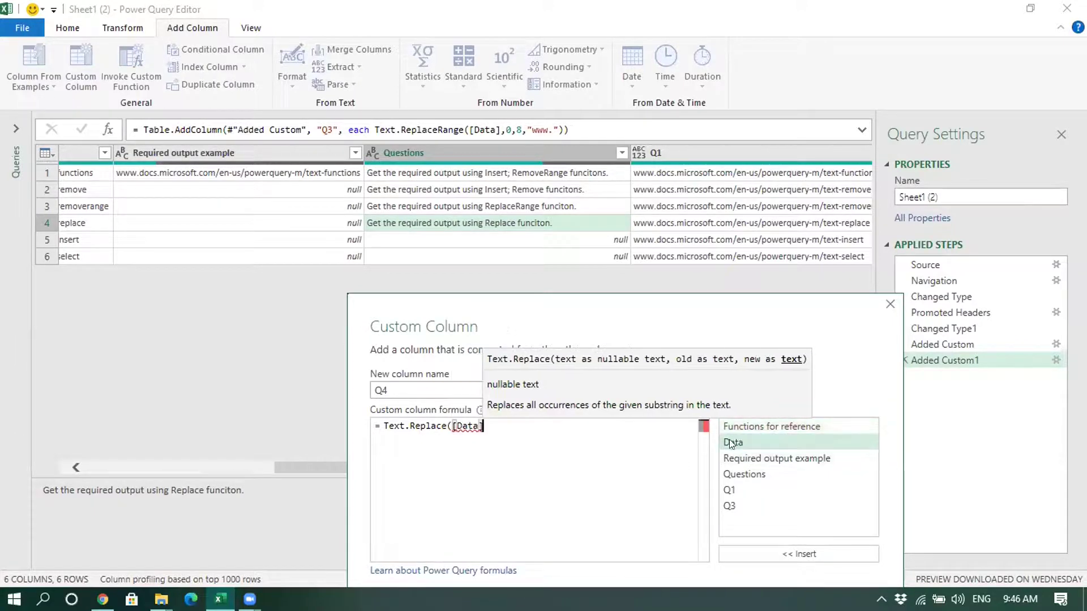
type(",")
type("\"hh\"")
type("tps")
type("://")
type(",\"ww")
type("w.")
type("\")")
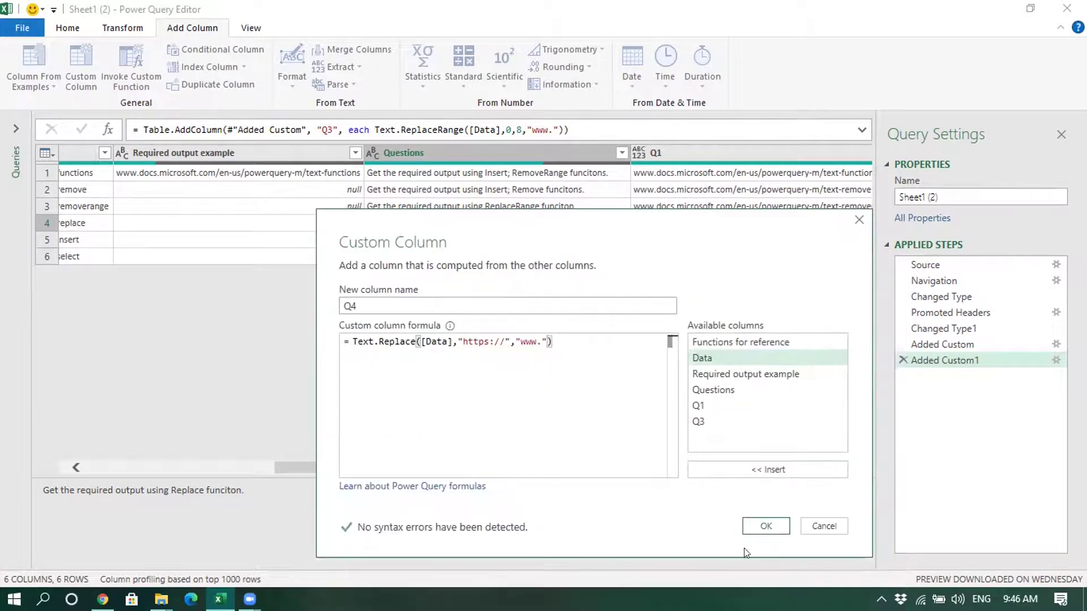
left_click(765, 526)
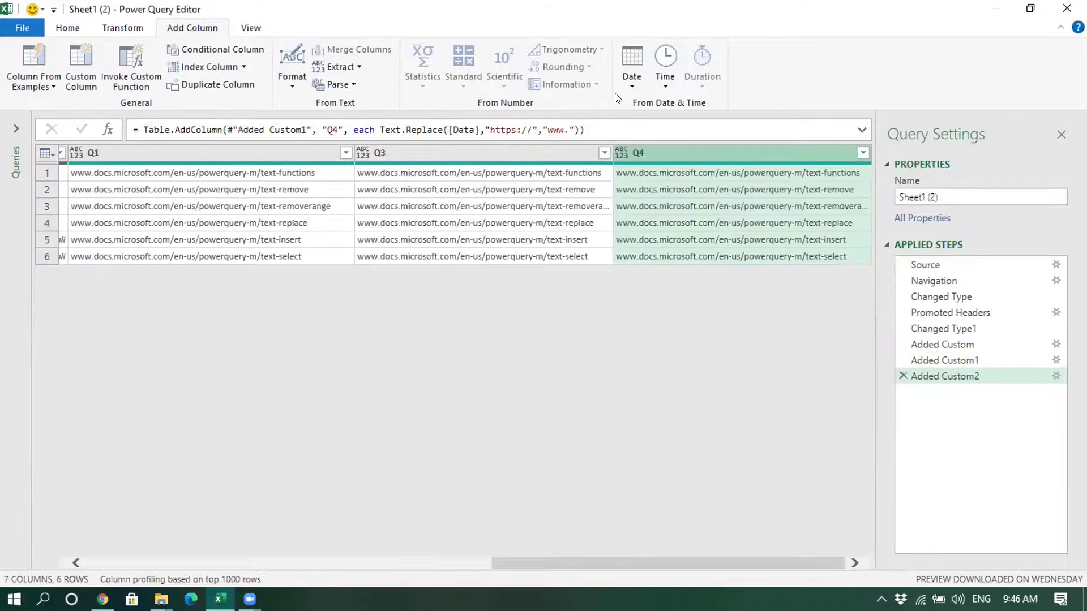
mouse_move(665, 566)
left_mouse_down()
mouse_move(714, 561)
mouse_move(442, 545)
mouse_move(680, 571)
left_mouse_up()
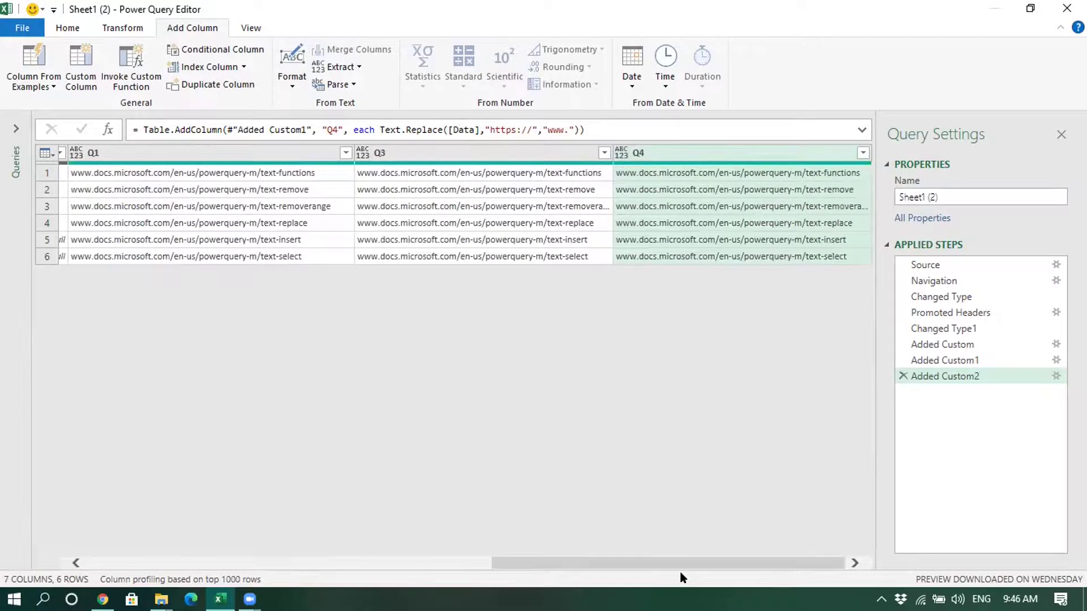
left_click(651, 256)
Step: Close and load the query as a table into the existing Modification functions worksheet at cell B14, and dismiss the queries list
left_click_drag(593, 463, 127, 451)
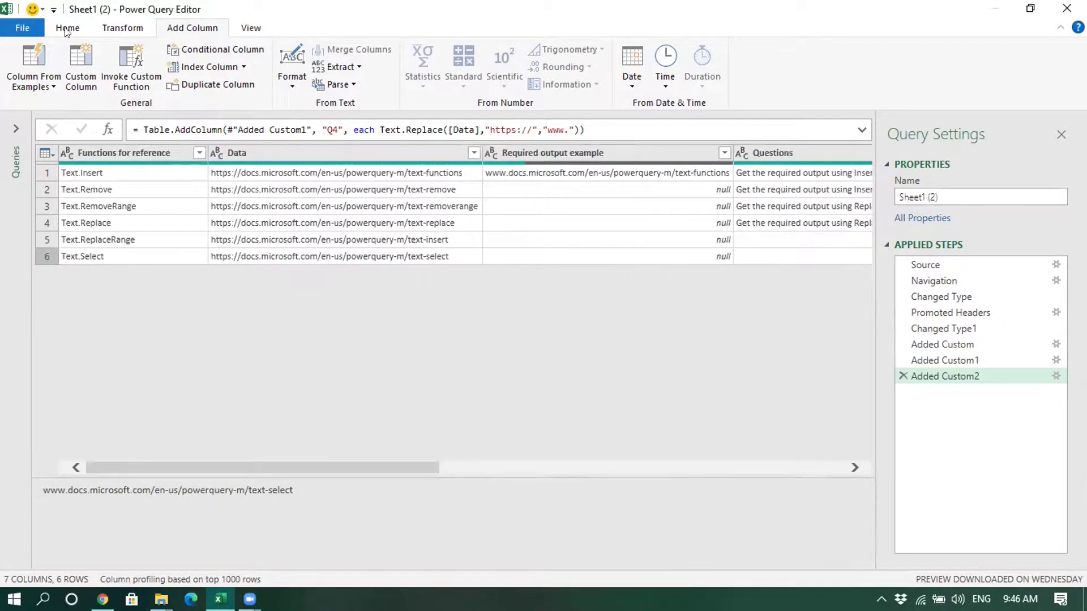
left_click(22, 27)
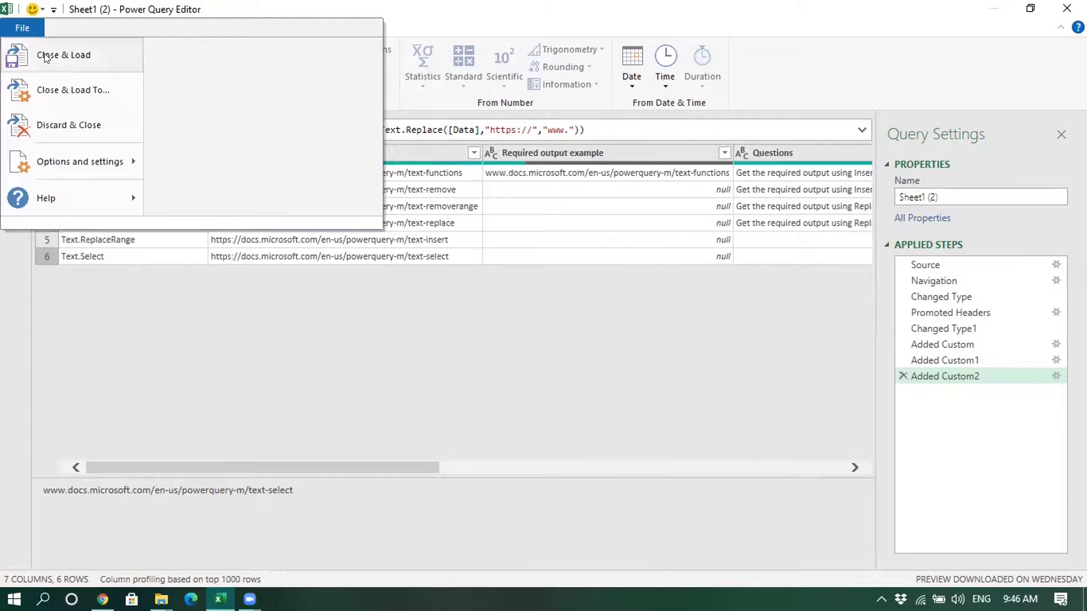
left_click(61, 90)
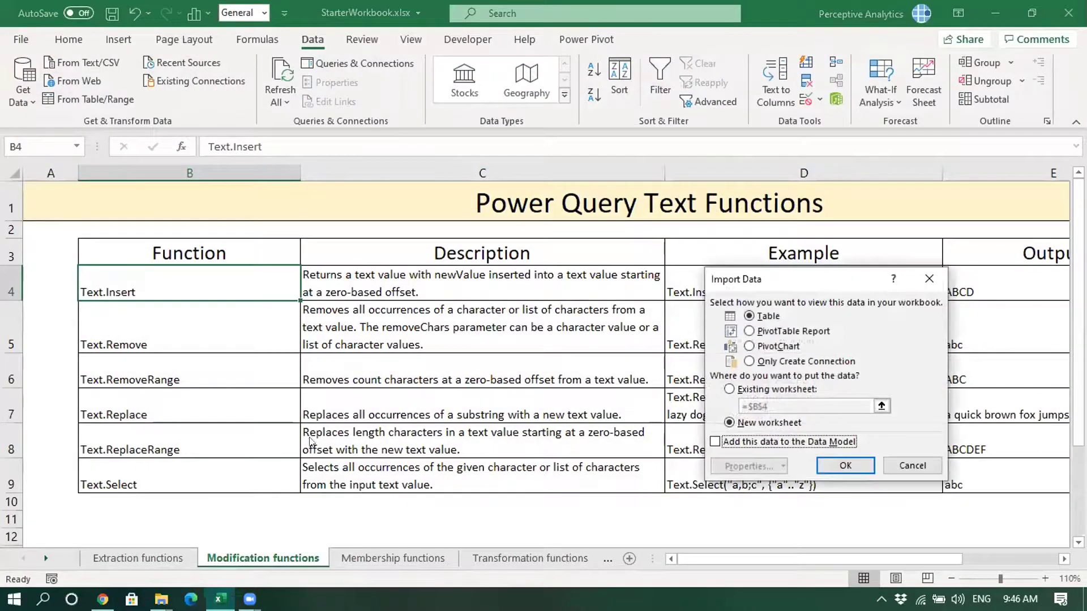
left_click(728, 389)
scroll(245, 439, "down", 2)
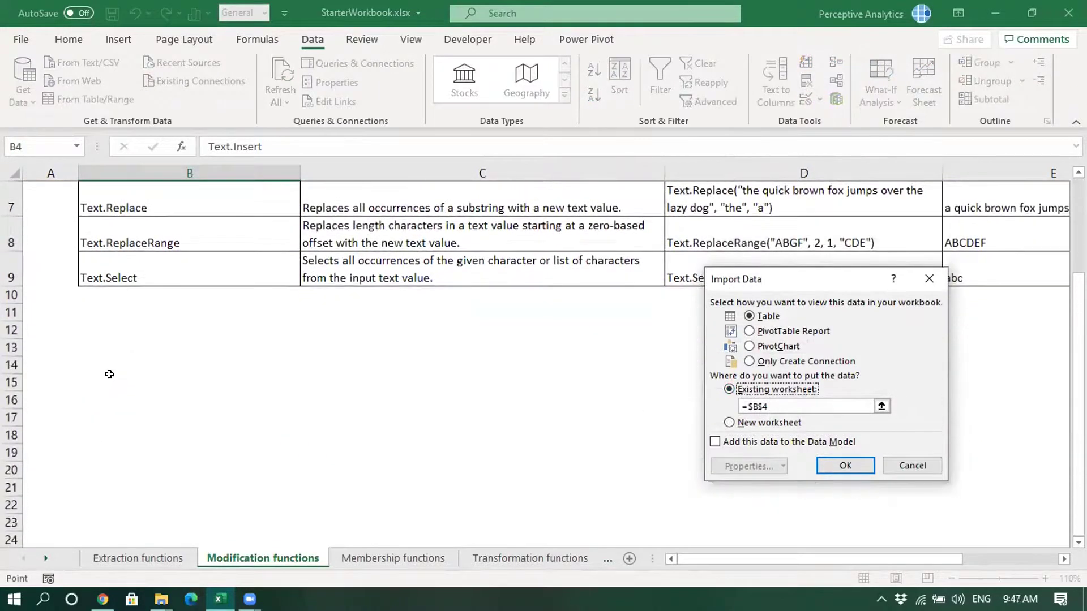
left_click(93, 364)
left_click(836, 467)
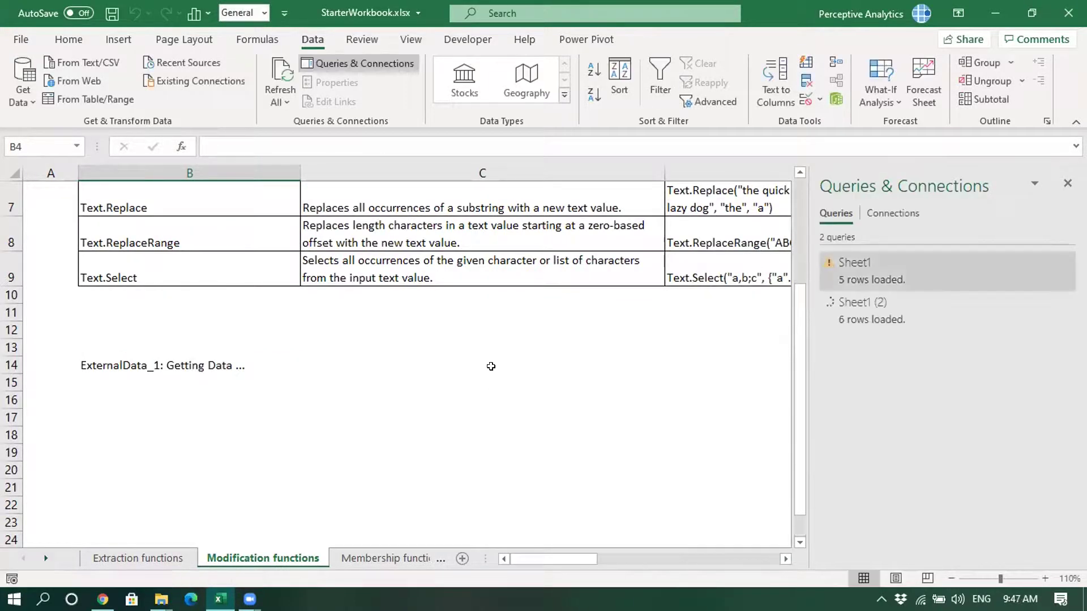
left_click(1066, 185)
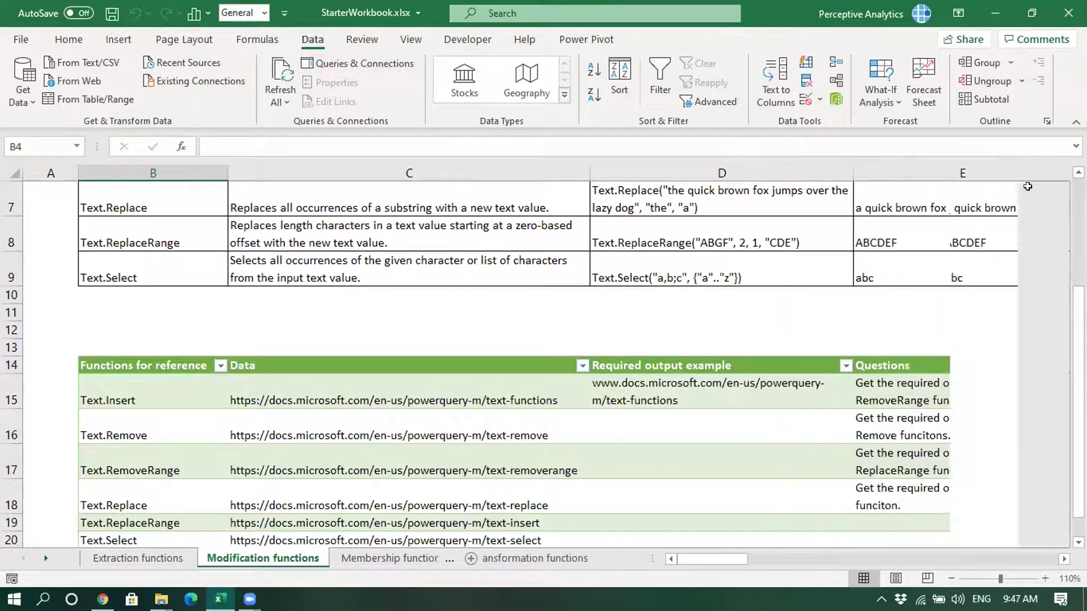
Step: Review the loaded results table and the function reference list from Text.Insert through Text.Select on the Modification functions worksheet
left_click(340, 311)
scroll(335, 330, "down", 2)
scroll(335, 330, "up", 2)
scroll(334, 330, "up", 2)
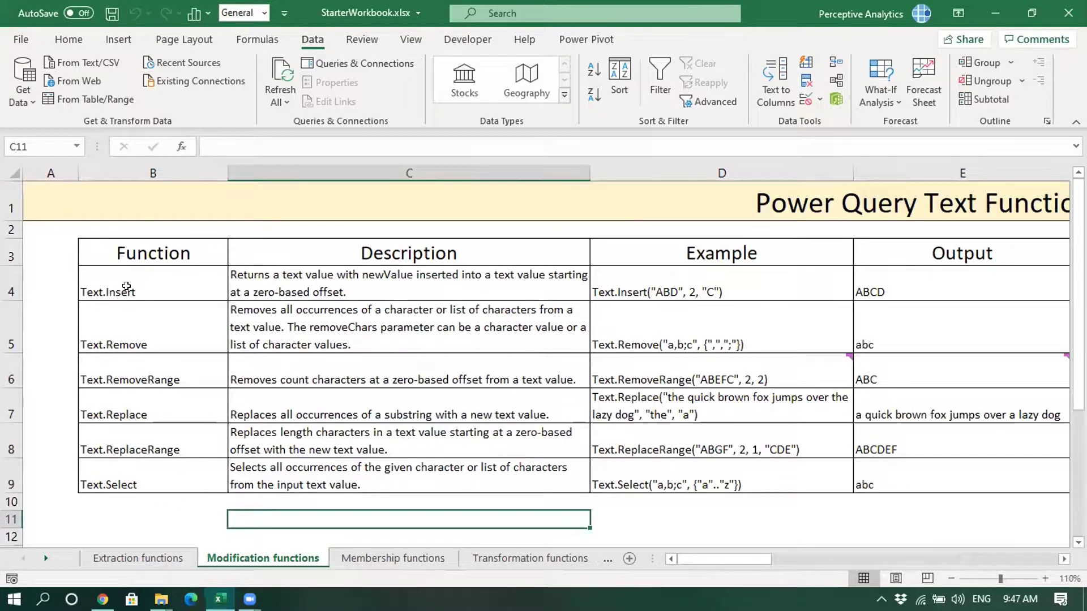
left_click(124, 286)
left_click(161, 340)
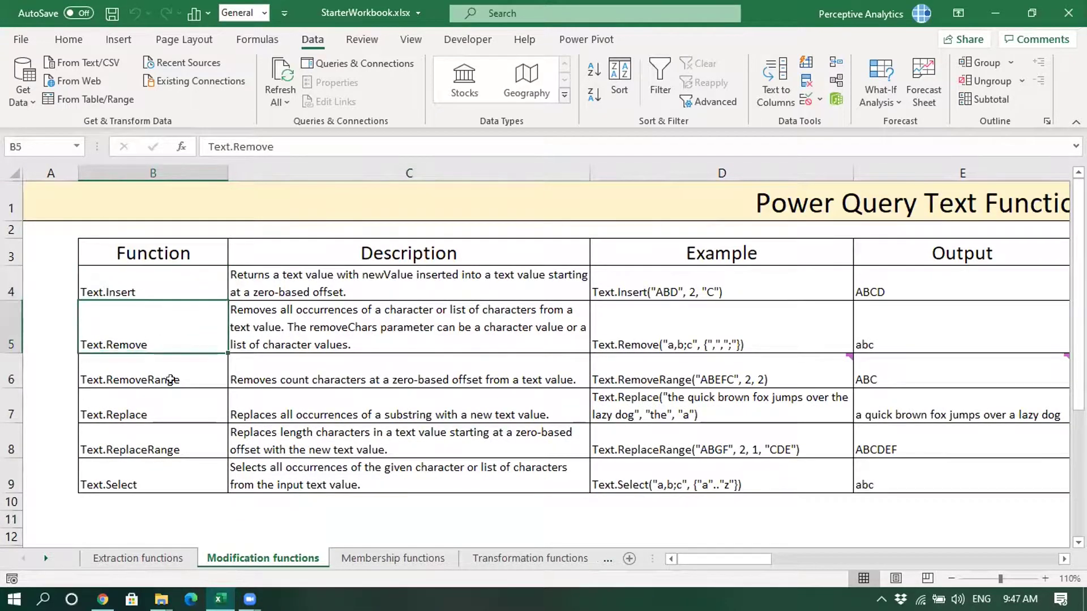
left_click(171, 380)
left_click(173, 412)
left_click(184, 440)
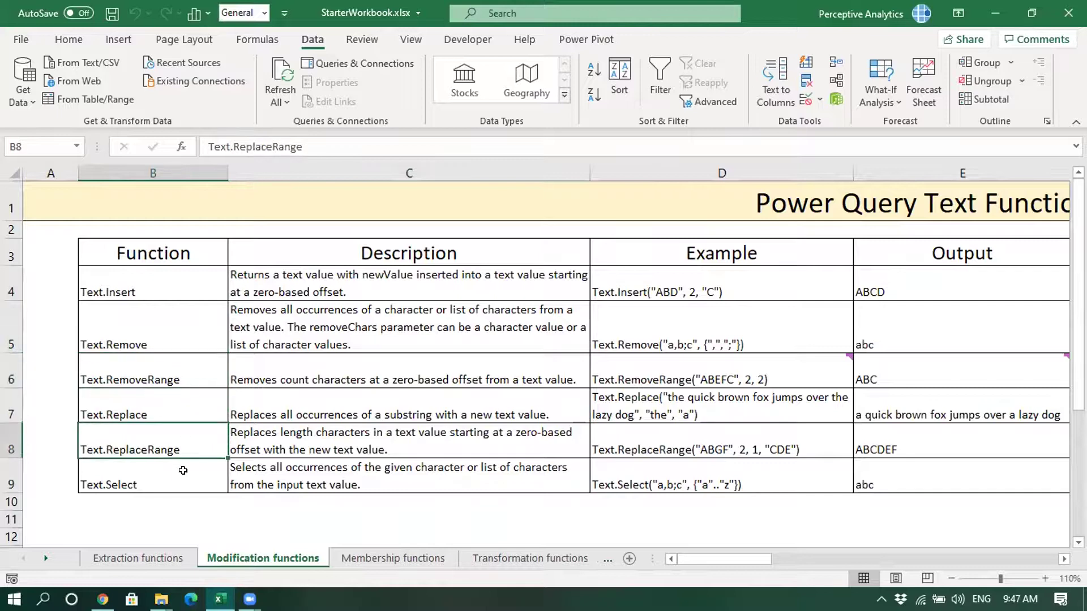
left_click(184, 478)
left_click(163, 514)
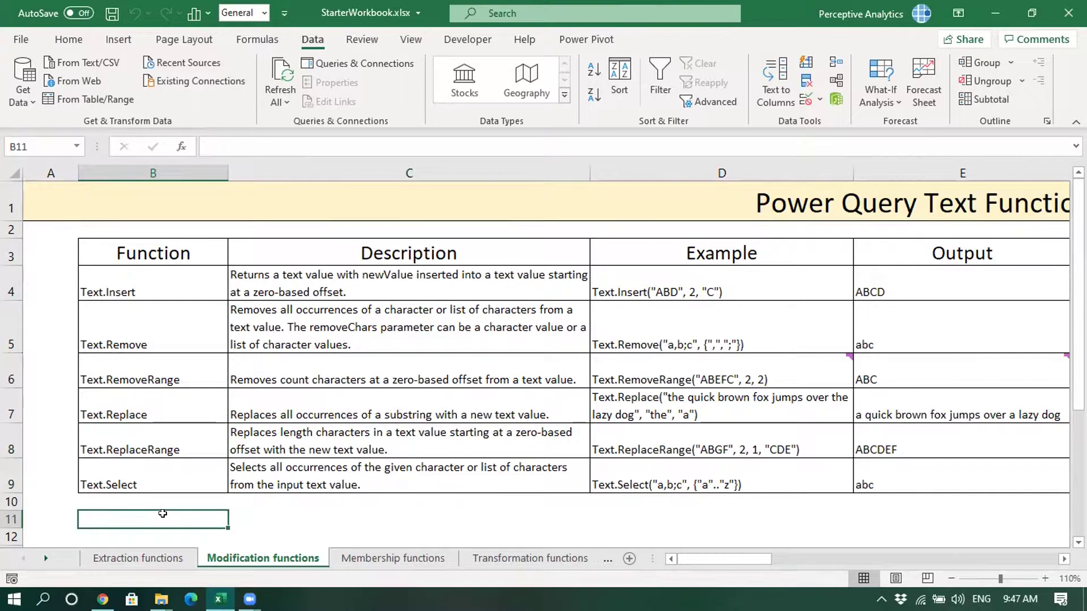
left_click(157, 326)
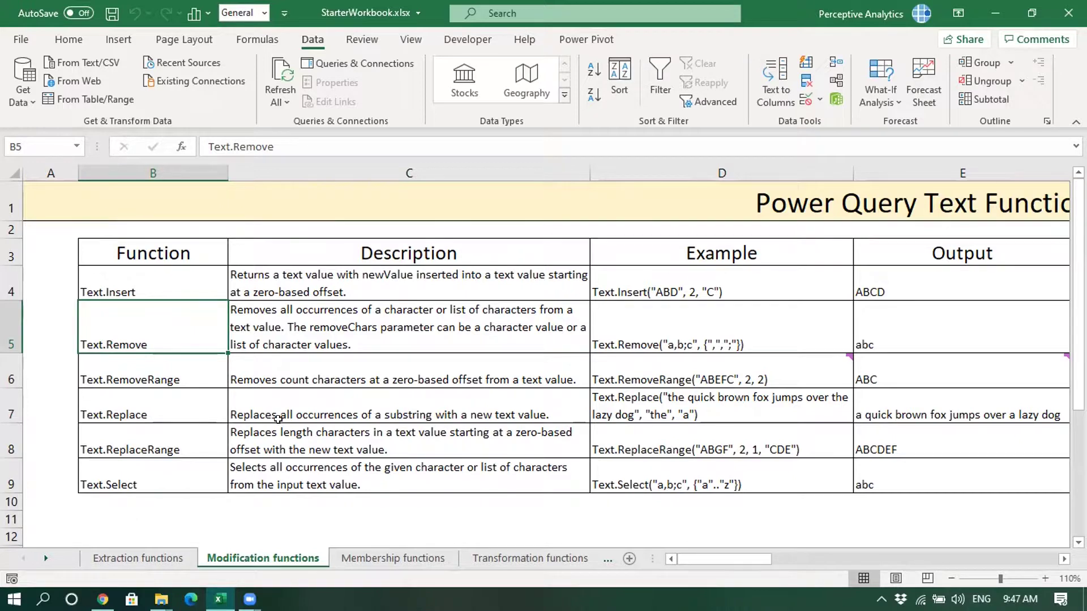
left_click(94, 517)
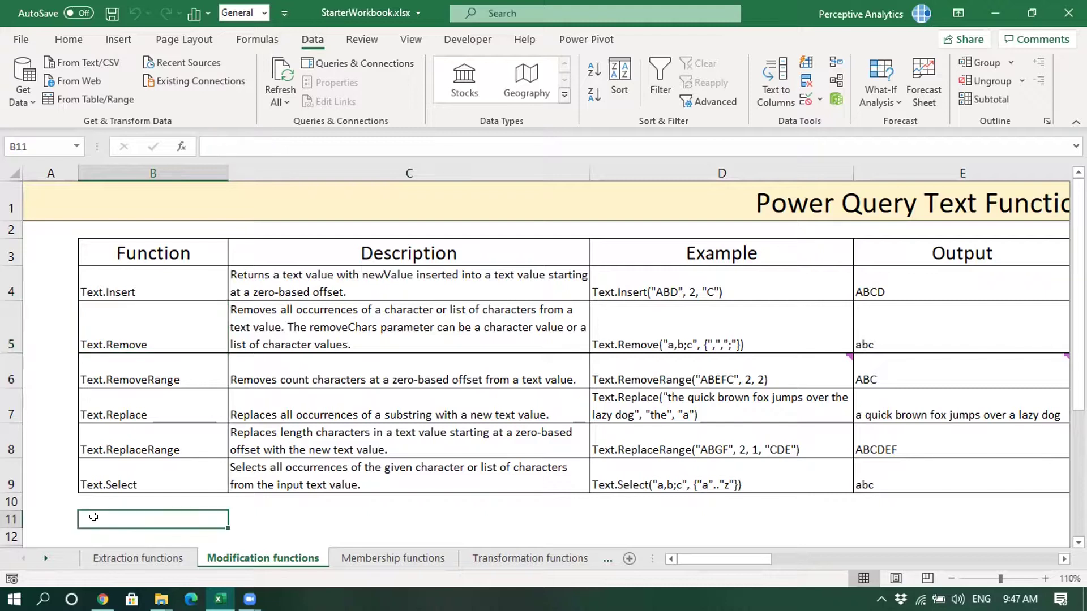
scroll(93, 517, "down", 1)
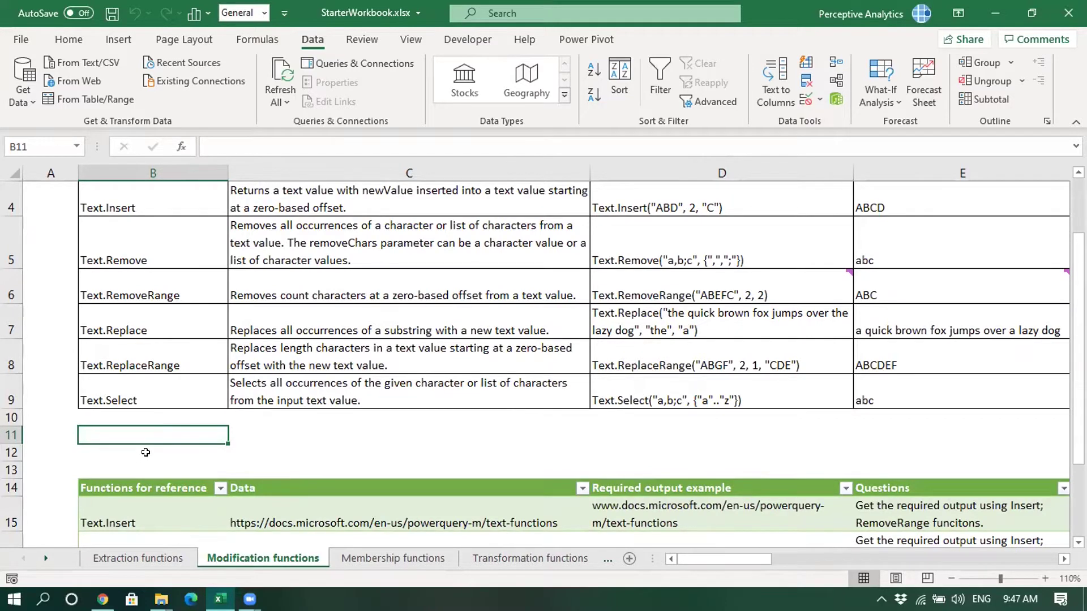
scroll(142, 453, "up", 1)
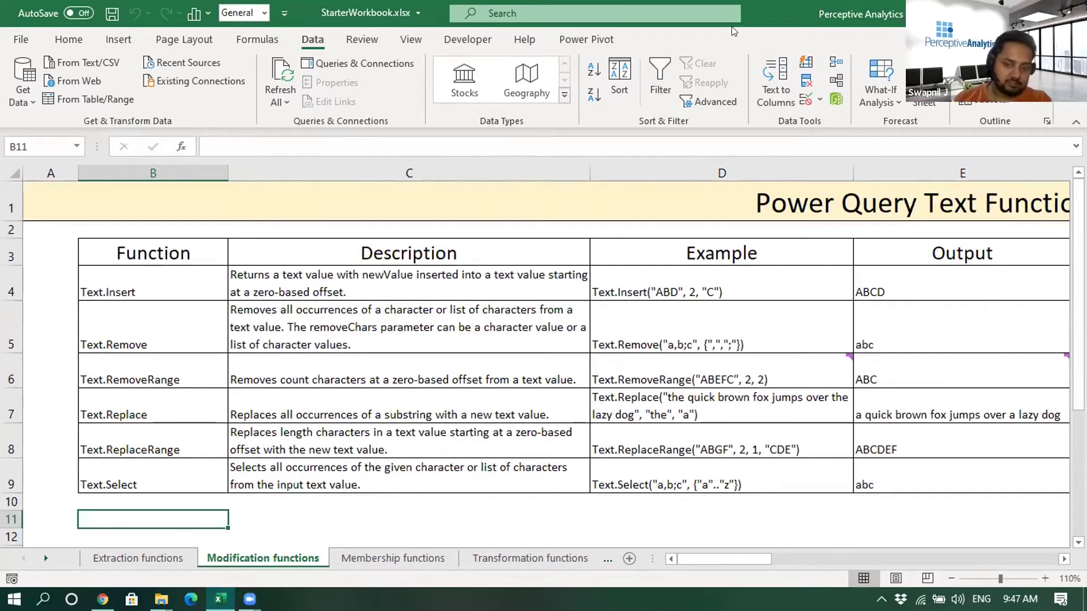